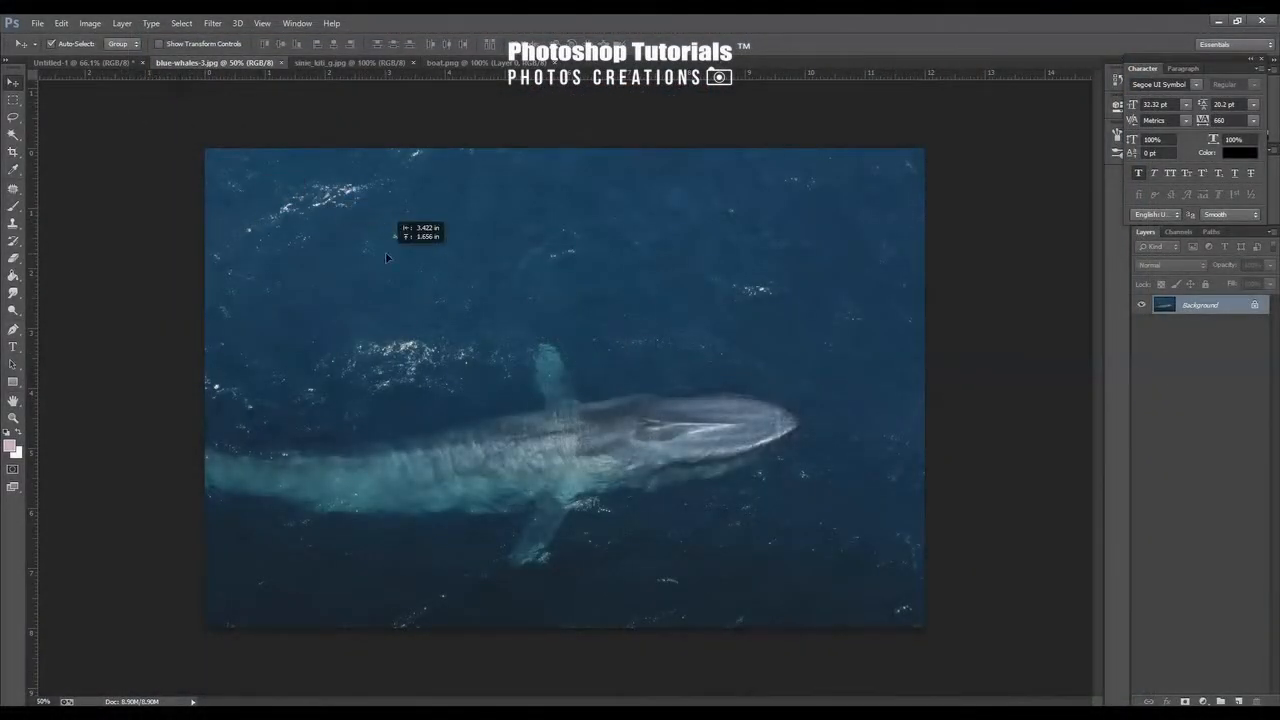
Copy the whole blue-whales-3.jpg photo into the Untitled-1 document as a new layer
{"action": "left_click", "coordinate": [420, 262]}
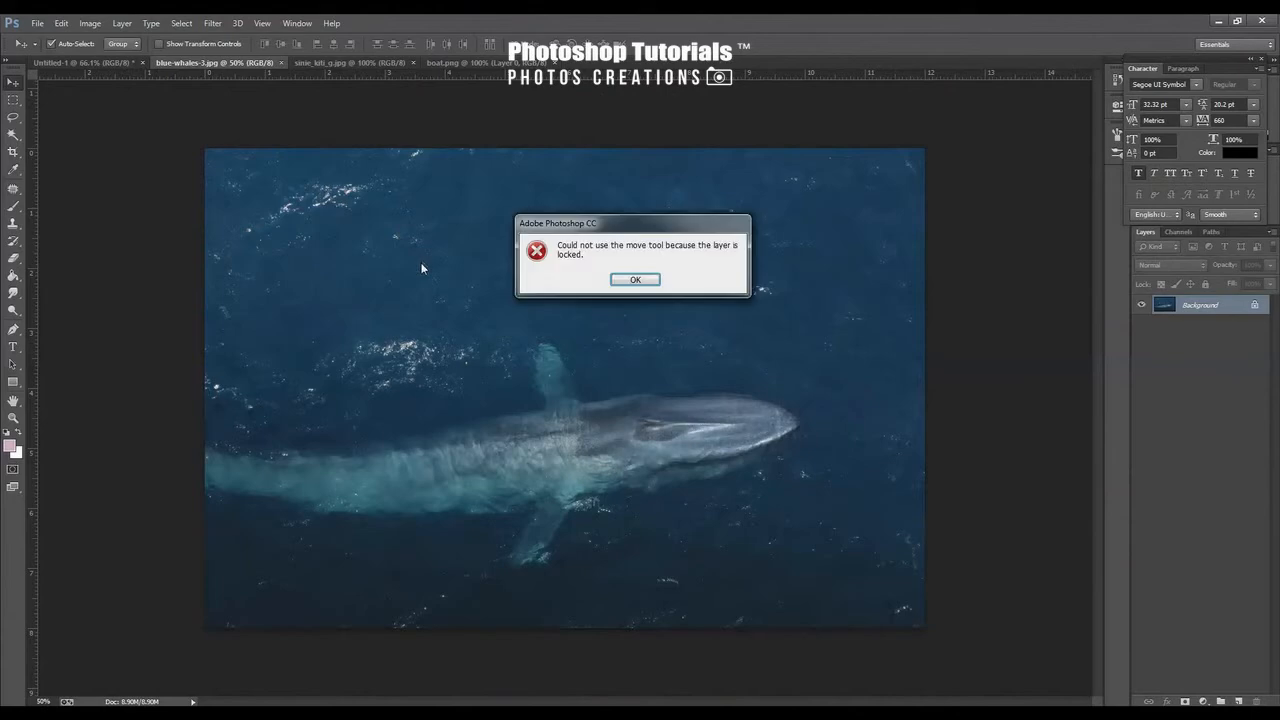
{"action": "left_click", "coordinate": [645, 279]}
{"action": "key", "text": "ctrl+a"}
{"action": "left_click_drag", "start_coordinate": [310, 289], "coordinate": [133, 63]}
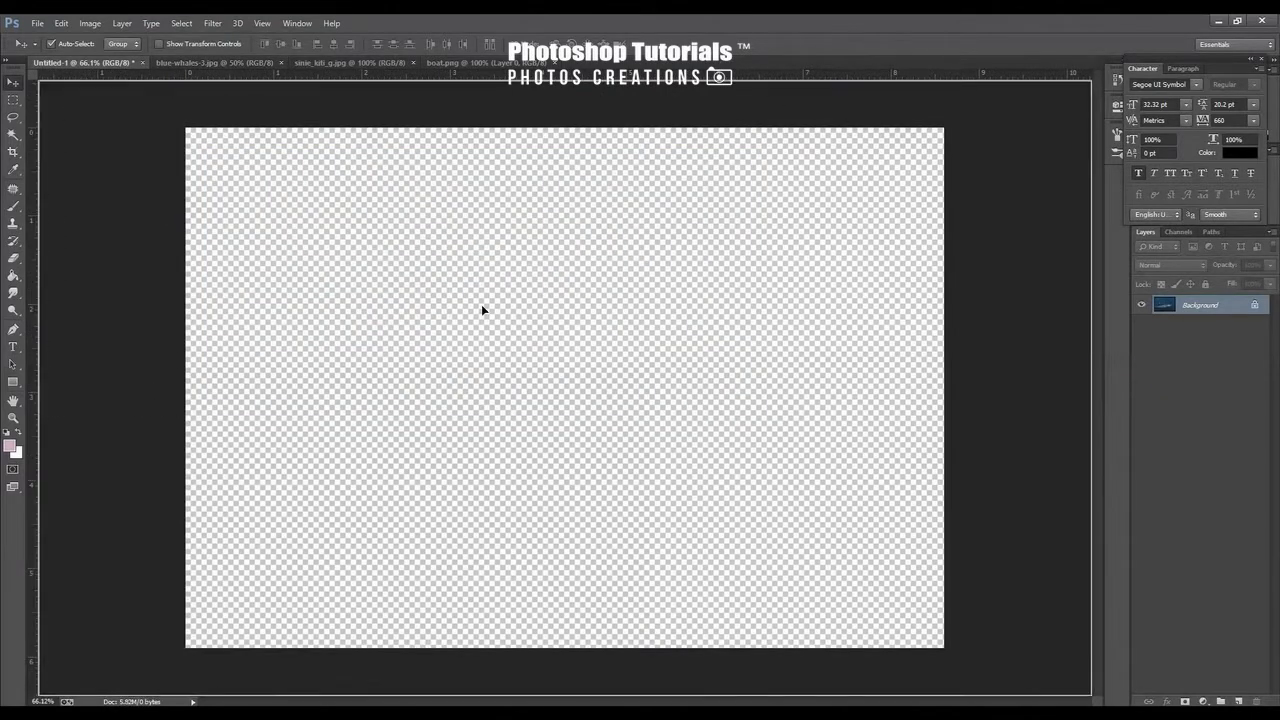
{"action": "key", "text": "ctrl+v"}
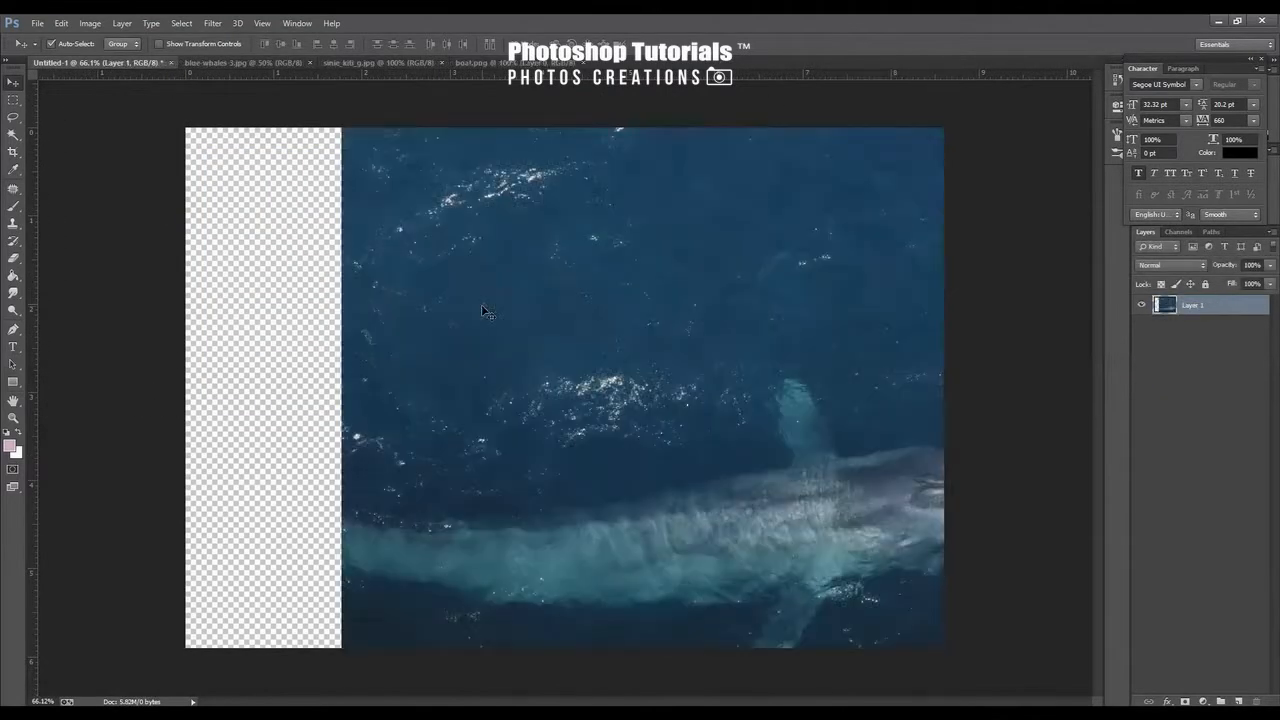
Free-transform the large whale layer, scaling it down to about 83% to fit the canvas
{"action": "key", "text": "ctrl+t"}
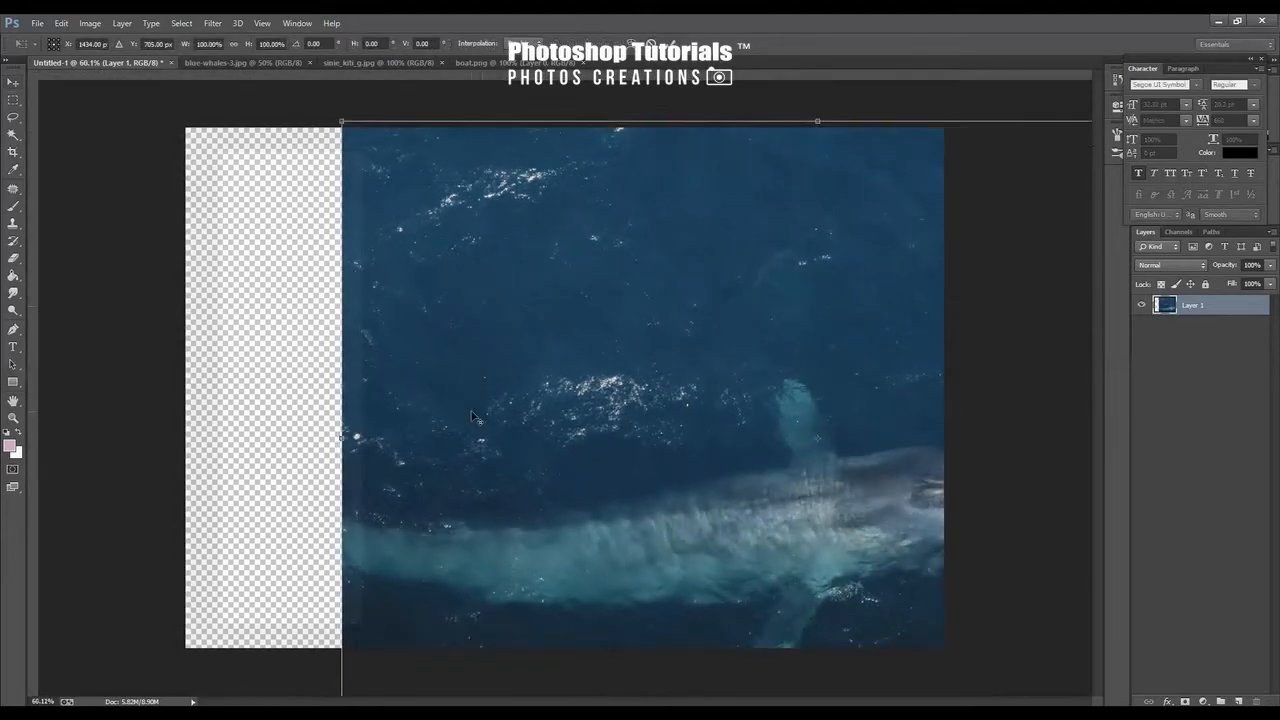
{"action": "key", "text": "ctrl+0"}
{"action": "left_click_drag", "start_coordinate": [914, 540], "coordinate": [745, 511]}
{"action": "left_click_drag", "start_coordinate": [831, 584], "coordinate": [821, 577]}
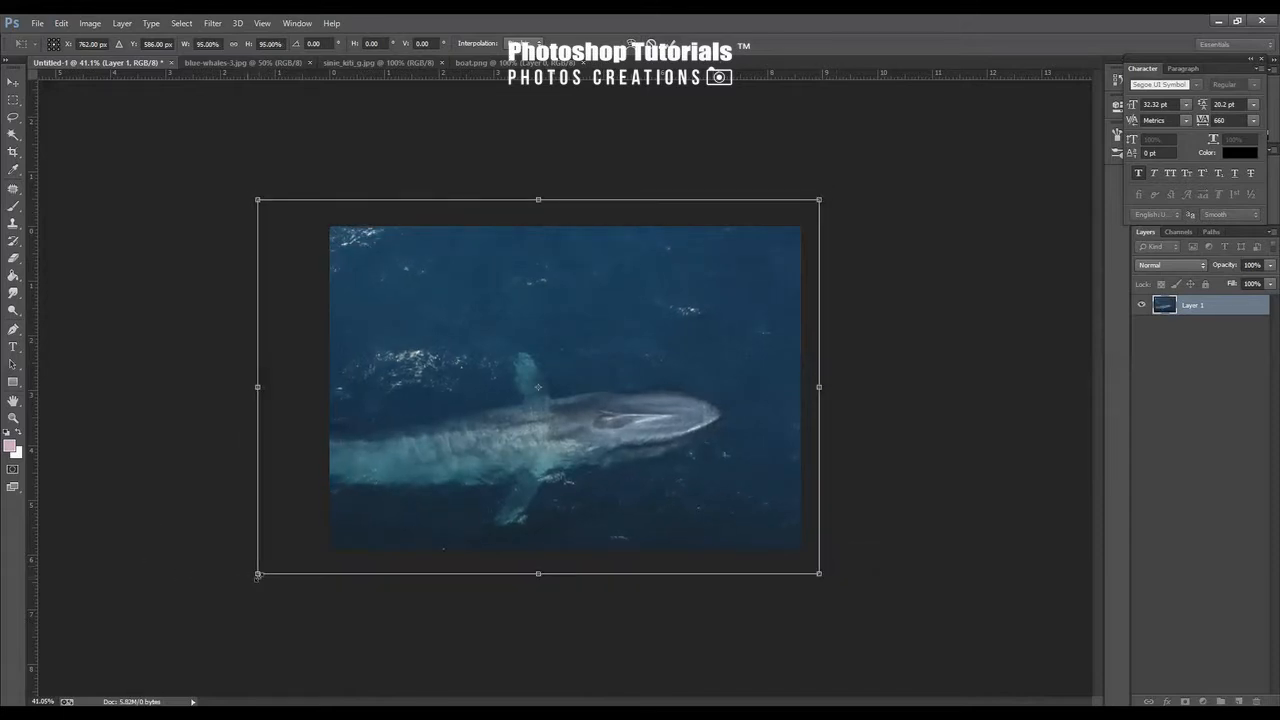
{"action": "left_click_drag", "start_coordinate": [258, 576], "coordinate": [296, 547]}
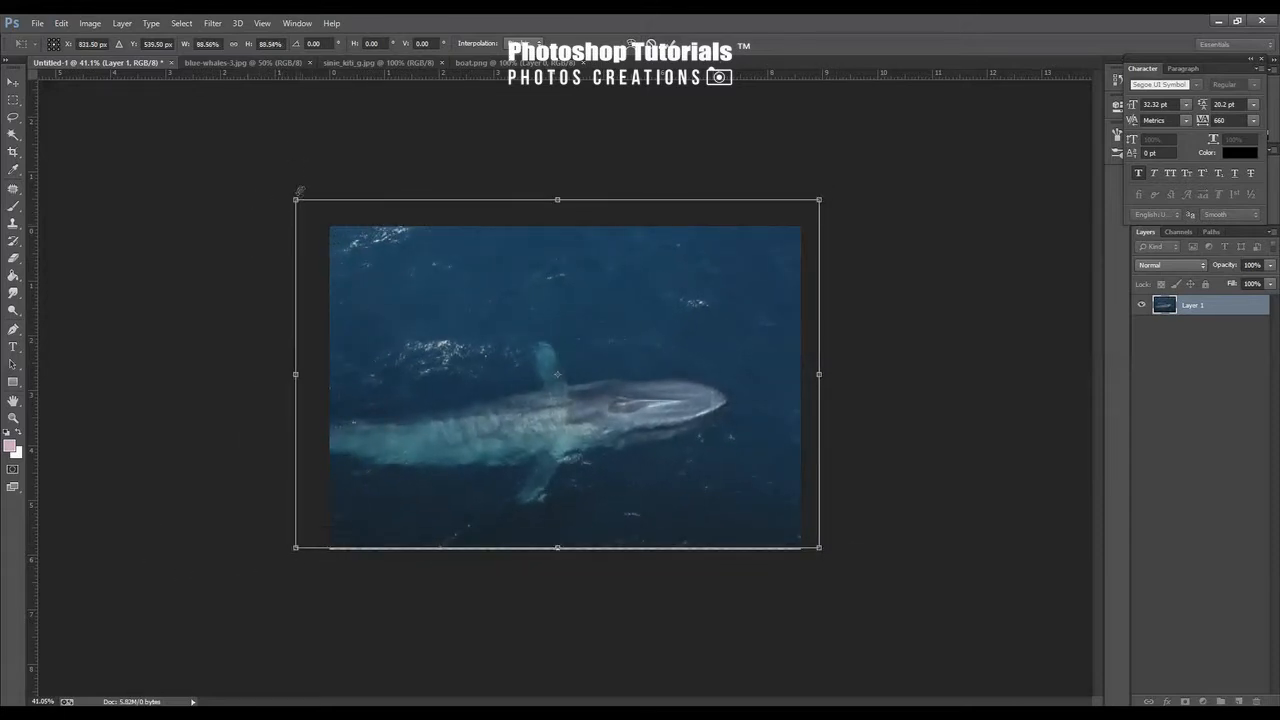
{"action": "left_click_drag", "start_coordinate": [298, 191], "coordinate": [329, 221]}
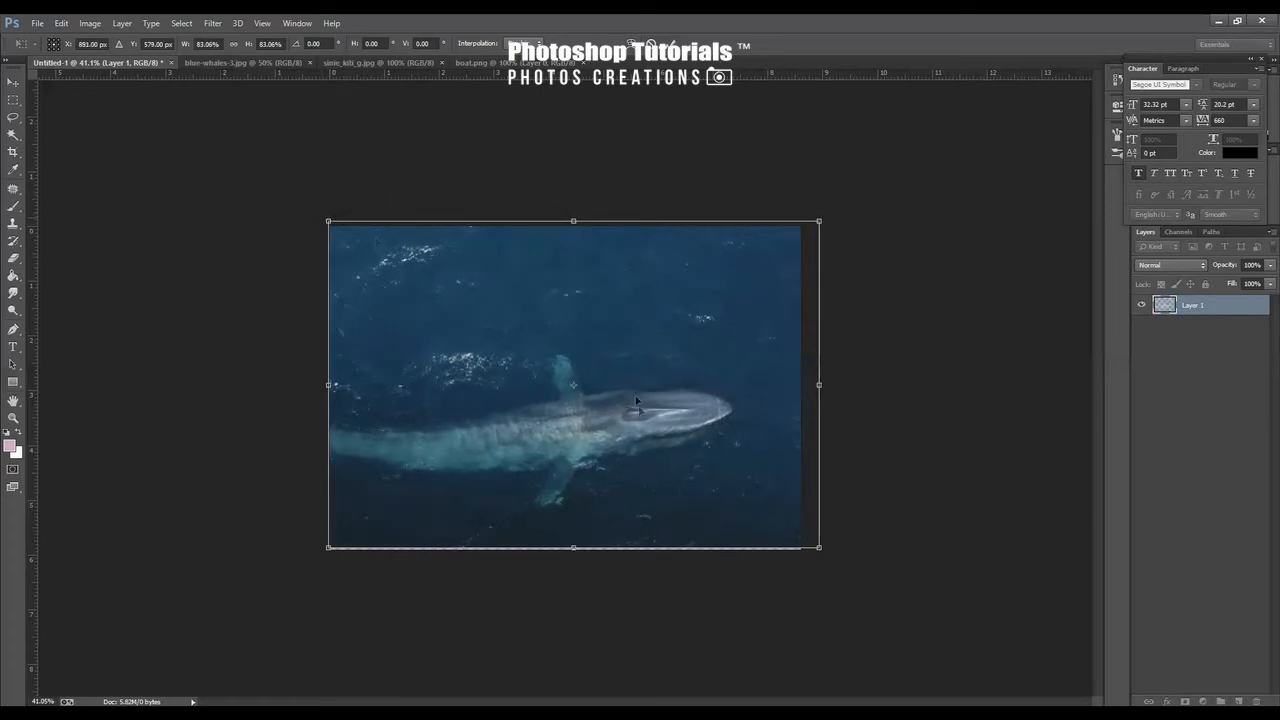
Nudge the large whale layer into line with the canvas edges and commit the transform
{"action": "key", "text": "Down"}
{"action": "key", "text": "Down"}
{"action": "key", "text": "Down"}
{"action": "key", "text": "Down"}
{"action": "key", "text": "Down"}
{"action": "key", "text": "Down"}
{"action": "key", "text": "Down"}
{"action": "key", "text": "Down"}
{"action": "key", "text": "Down"}
{"action": "key", "text": "Down"}
{"action": "key", "text": "Down"}
{"action": "key", "text": "Down"}
{"action": "key", "text": "Down"}
{"action": "key", "text": "Down"}
{"action": "key", "text": "Down"}
{"action": "key", "text": "Down"}
{"action": "key", "text": "Down"}
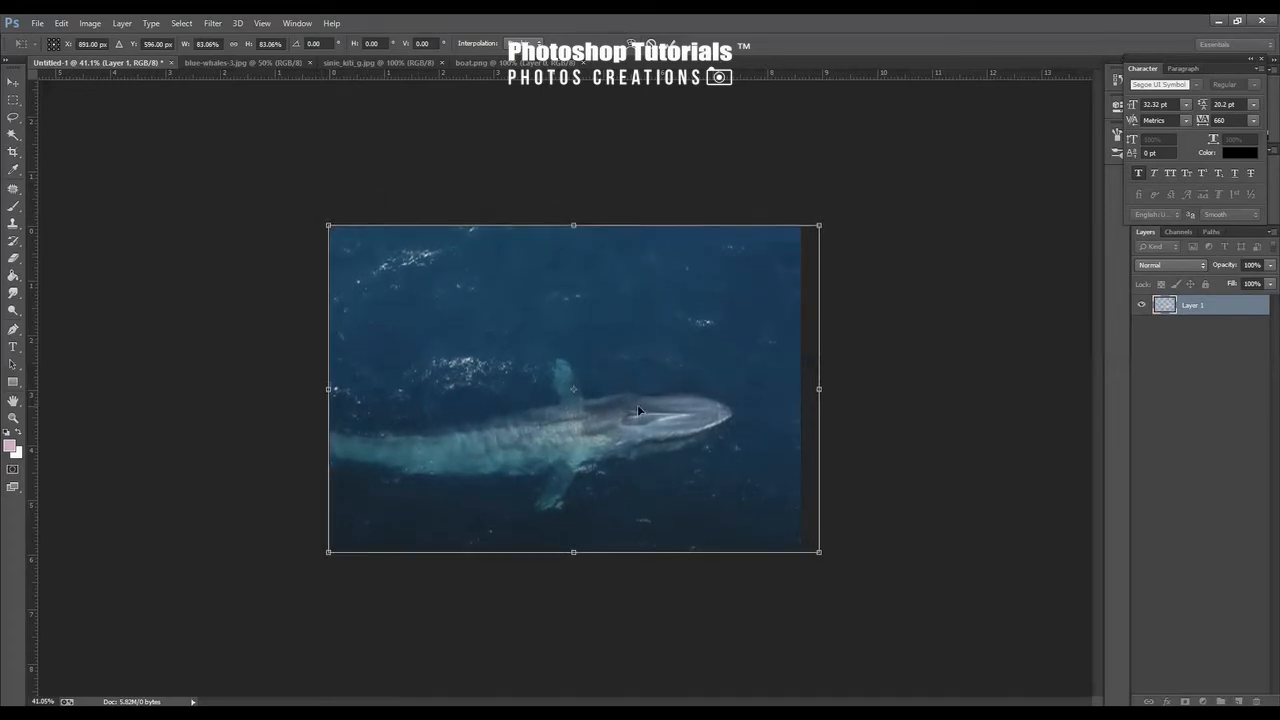
{"action": "key", "text": "Left"}
{"action": "key", "text": "Left"}
{"action": "key", "text": "Left"}
{"action": "key", "text": "Left"}
{"action": "key", "text": "Left"}
{"action": "key", "text": "Left"}
{"action": "key", "text": "Left"}
{"action": "key", "text": "Left"}
{"action": "key", "text": "Left"}
{"action": "key", "text": "Left"}
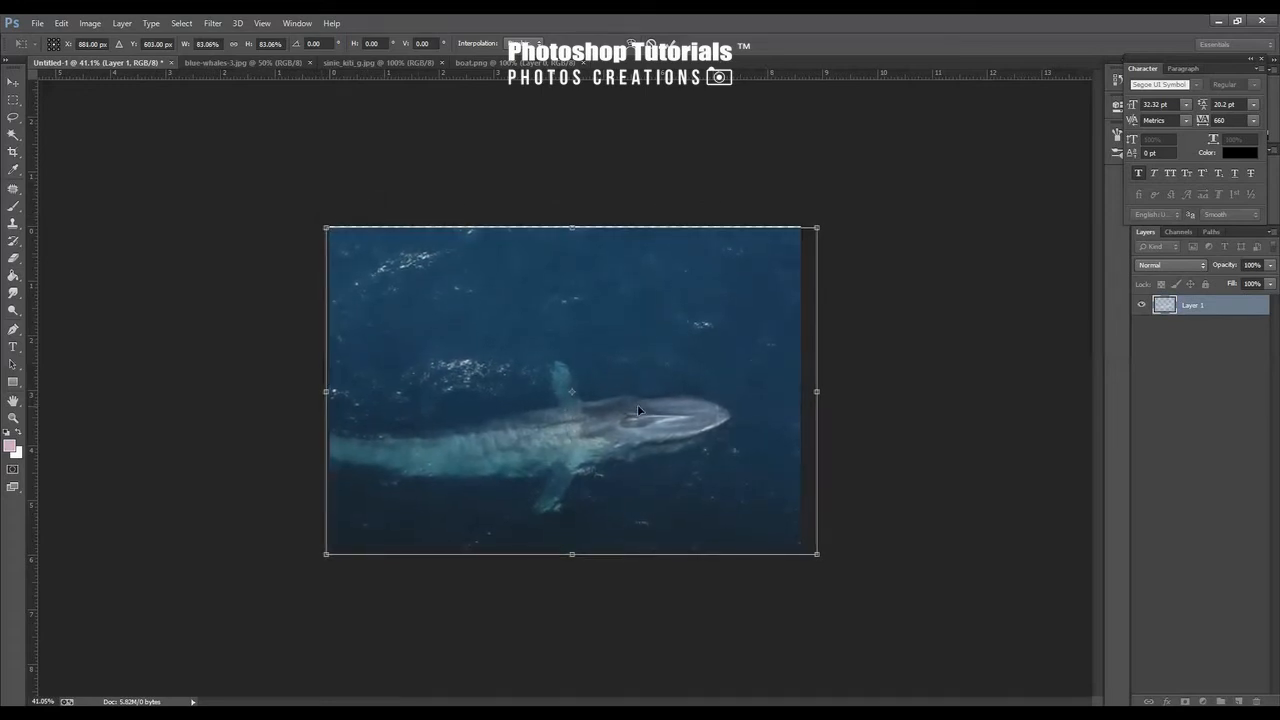
{"action": "key", "text": "Up"}
{"action": "key", "text": "Up"}
{"action": "key", "text": "Up"}
{"action": "key", "text": "Up"}
{"action": "key", "text": "Up"}
{"action": "key", "text": "Up"}
{"action": "key", "text": "Up"}
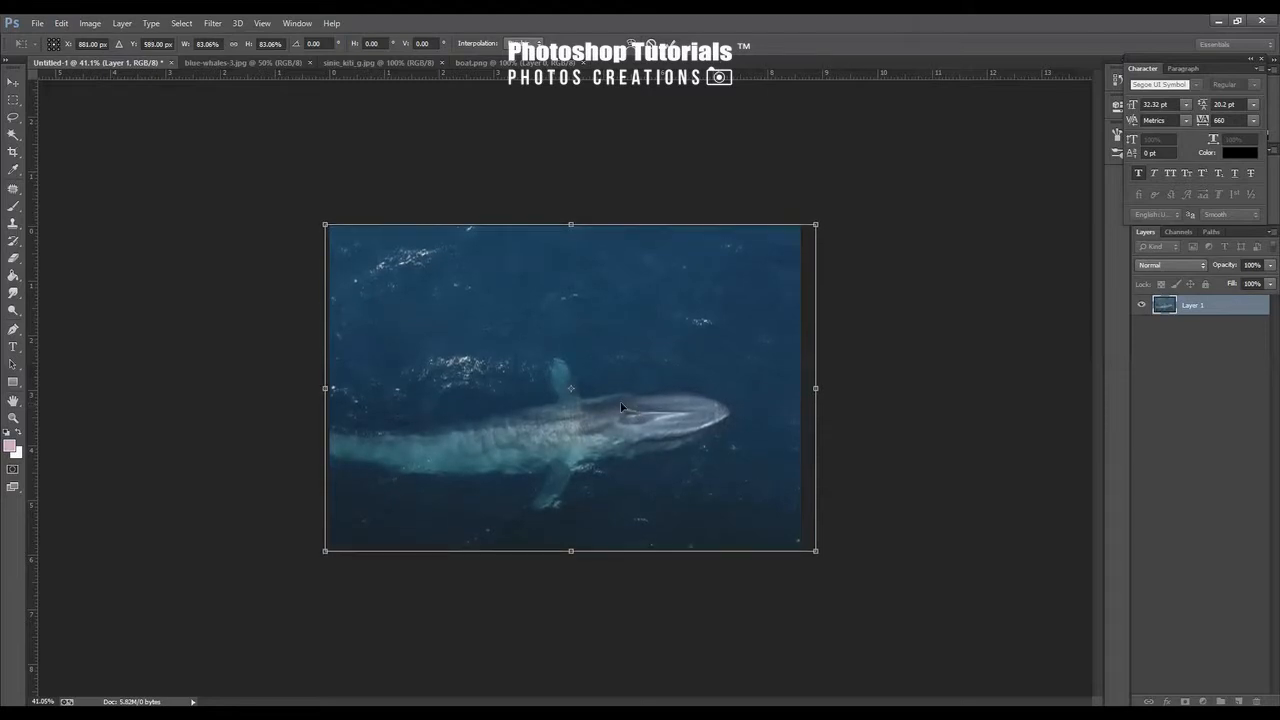
{"action": "key", "text": "Return"}
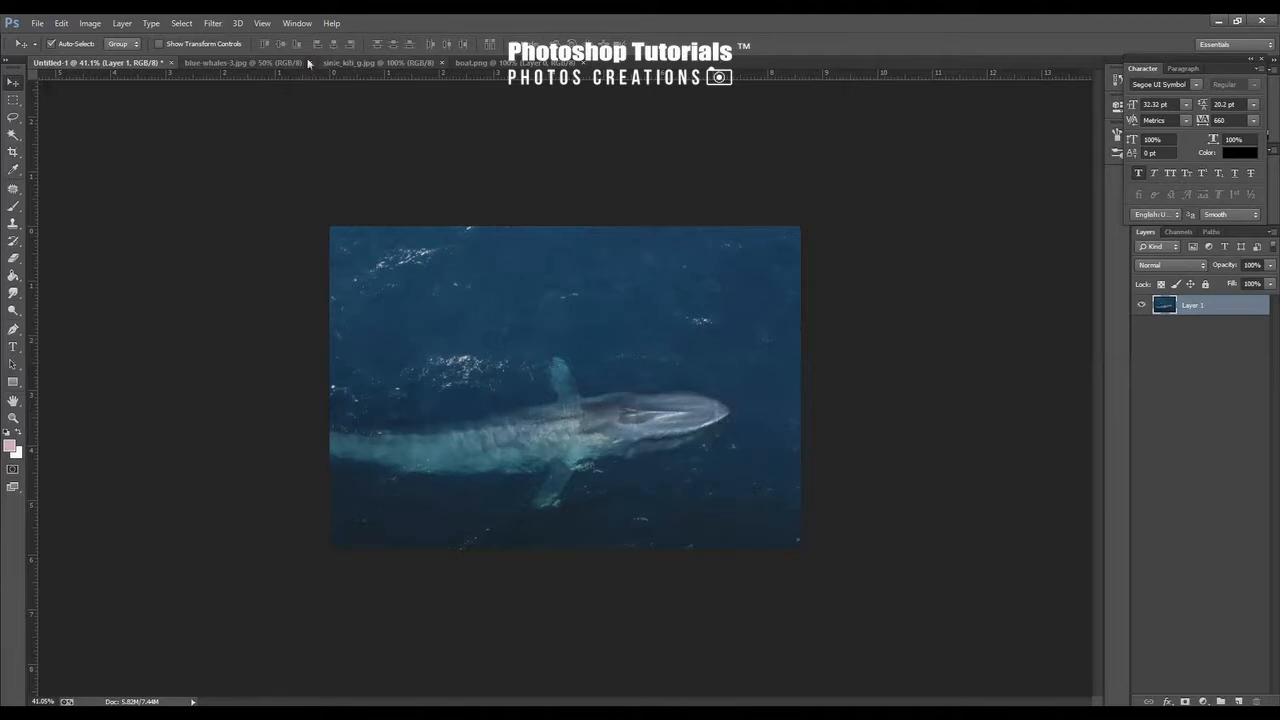
Close blue-whales-3.jpg and bring the sinie_kiti_g.jpg whale image into the composition as a new layer
{"action": "left_click", "coordinate": [268, 63]}
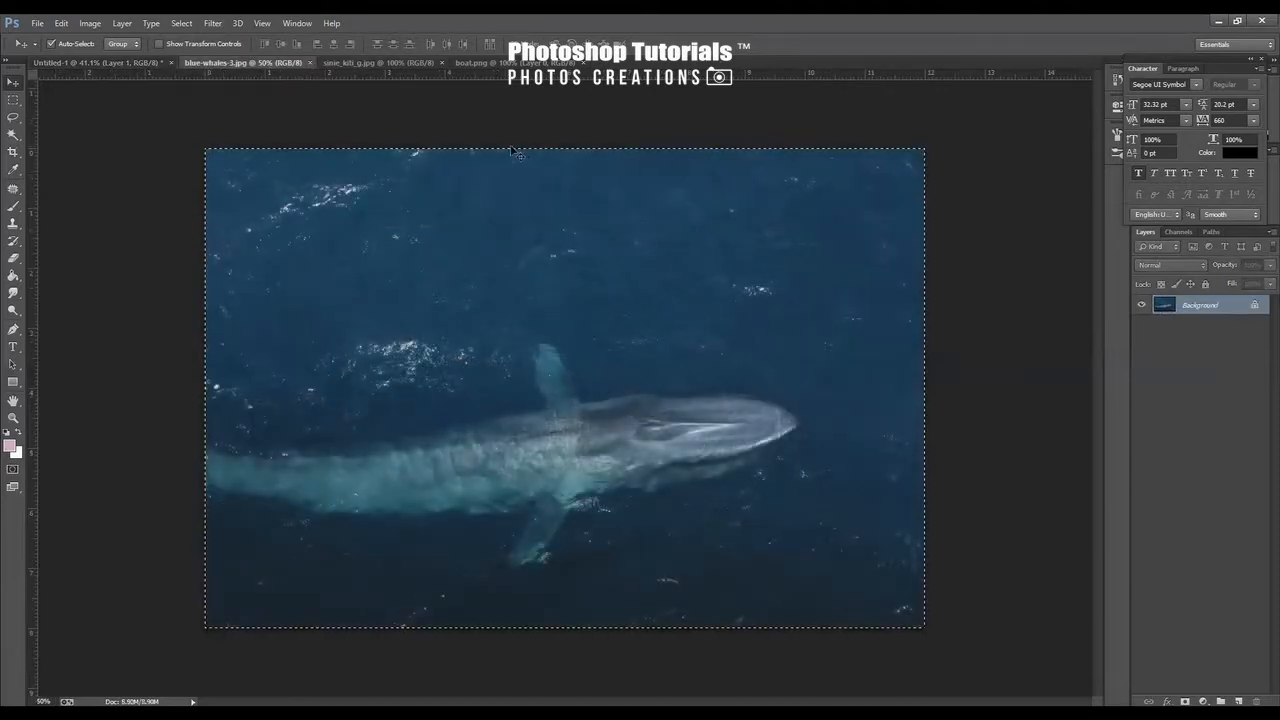
{"action": "key", "text": "ctrl+w"}
{"action": "left_click", "coordinate": [258, 63]}
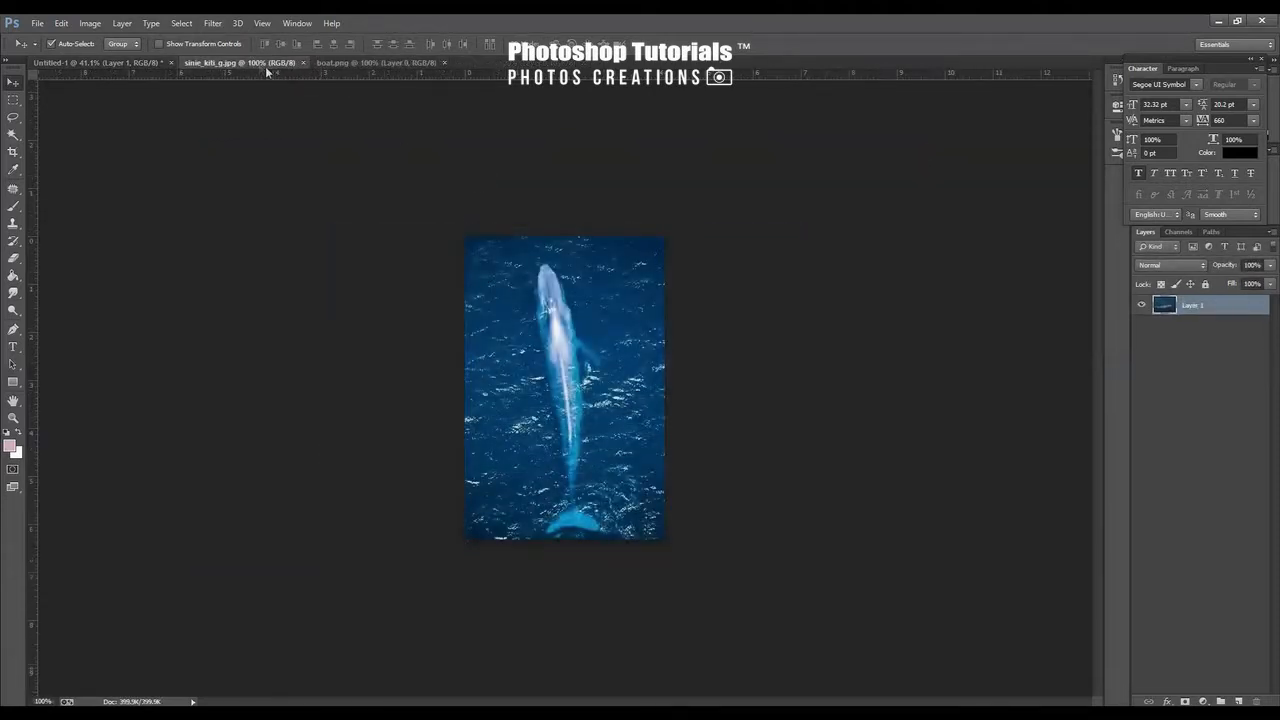
{"action": "left_click_drag", "start_coordinate": [593, 408], "coordinate": [514, 346]}
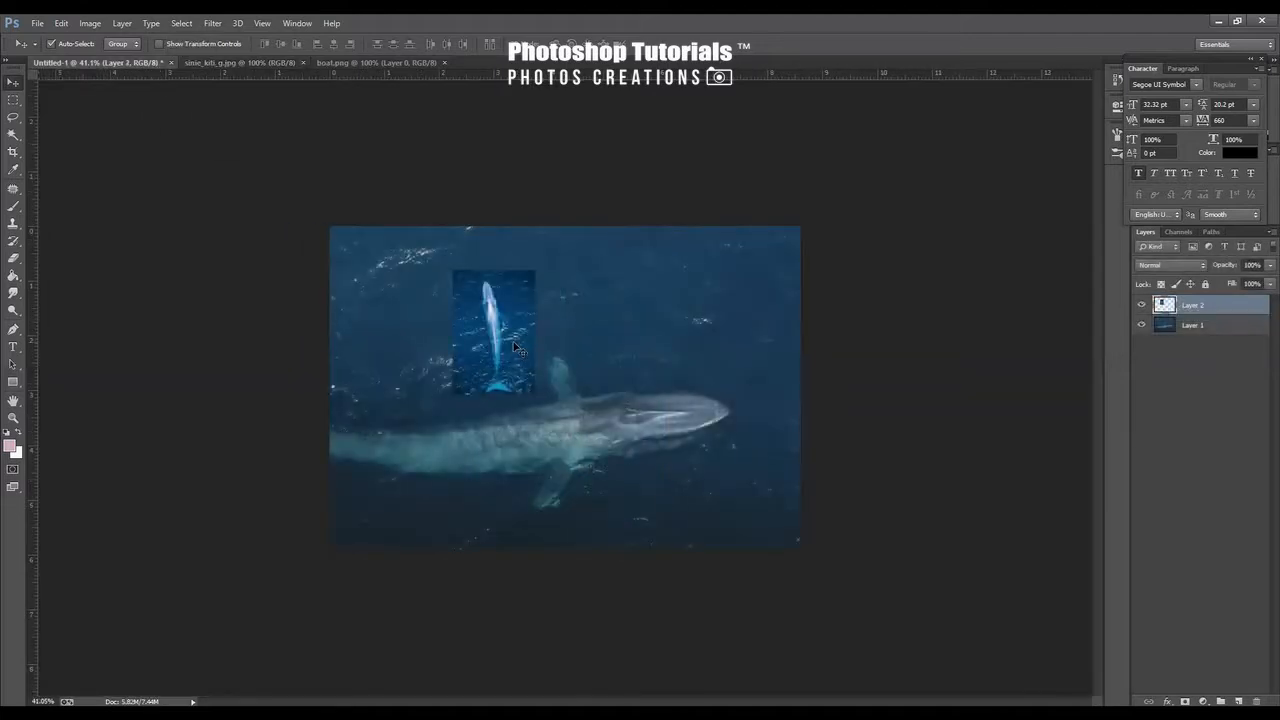
Rotate the small whale layer by 90° and try flipping it horizontally a few times
{"action": "key", "text": "ctrl+t"}
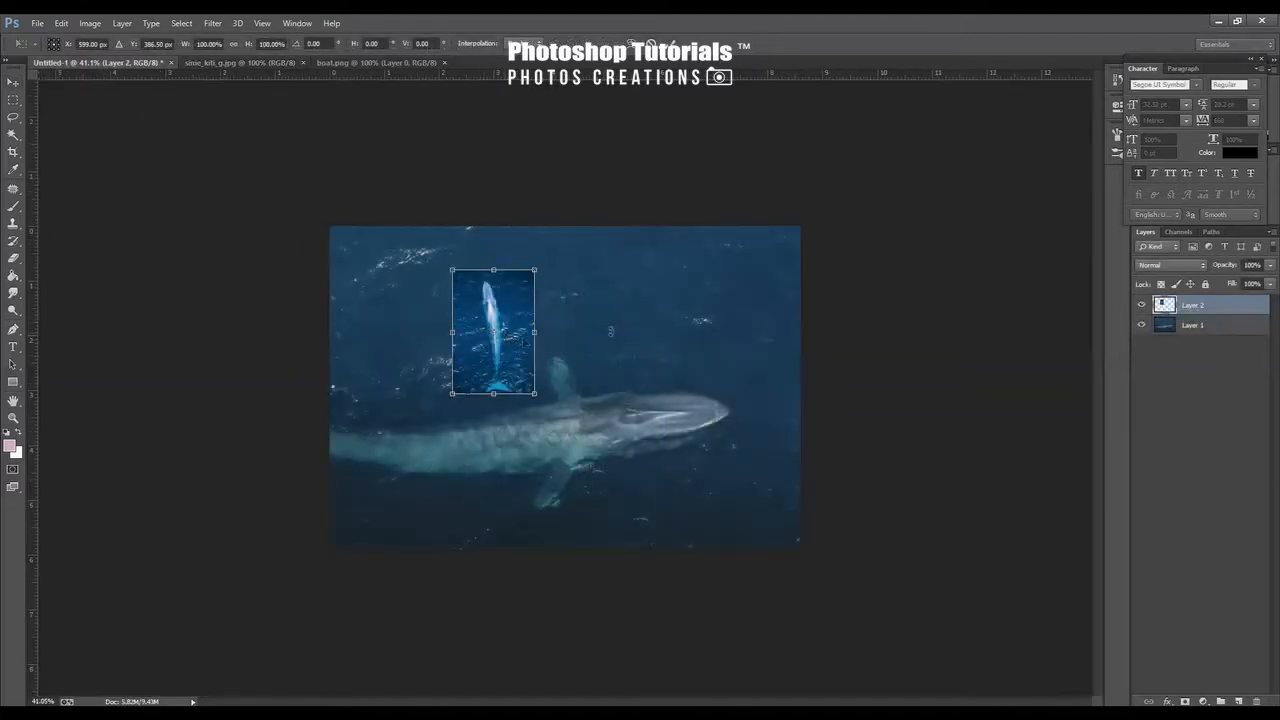
{"action": "left_click_drag", "start_coordinate": [610, 331], "coordinate": [497, 446]}
{"action": "right_click", "coordinate": [503, 364]}
{"action": "left_click", "coordinate": [572, 564]}
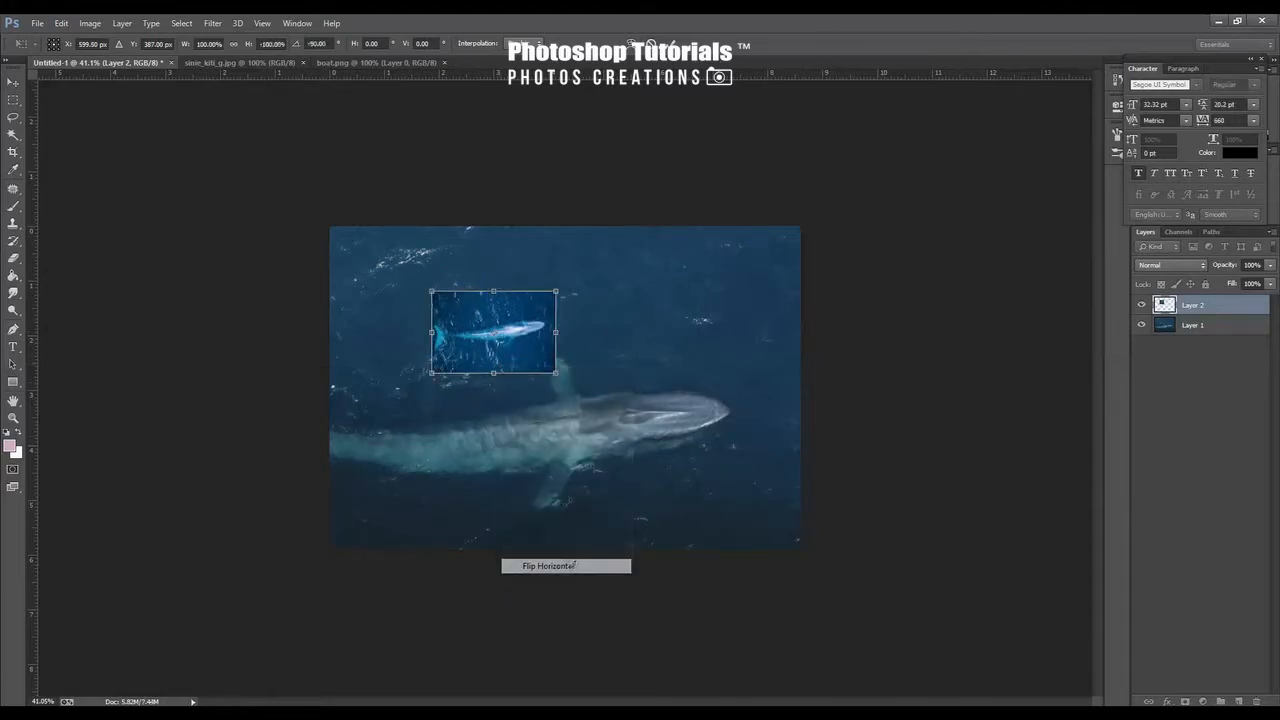
{"action": "right_click", "coordinate": [519, 349]}
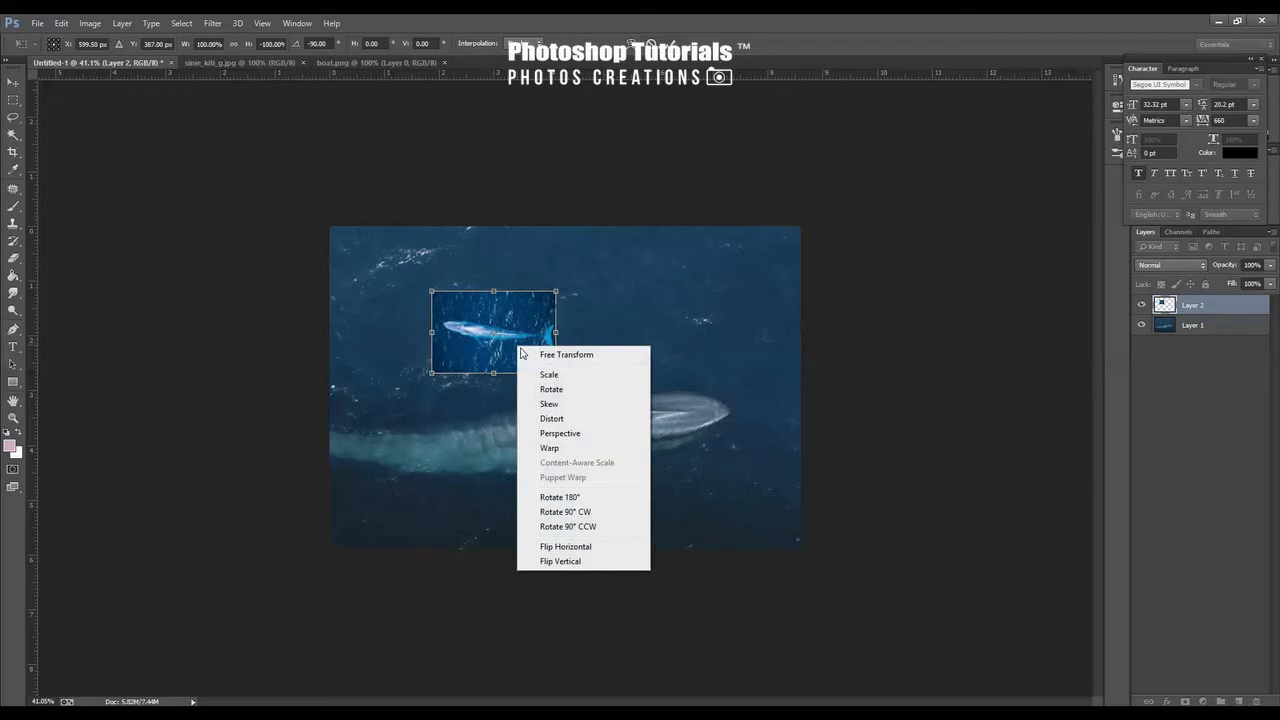
{"action": "left_click", "coordinate": [568, 548]}
{"action": "right_click", "coordinate": [516, 337]}
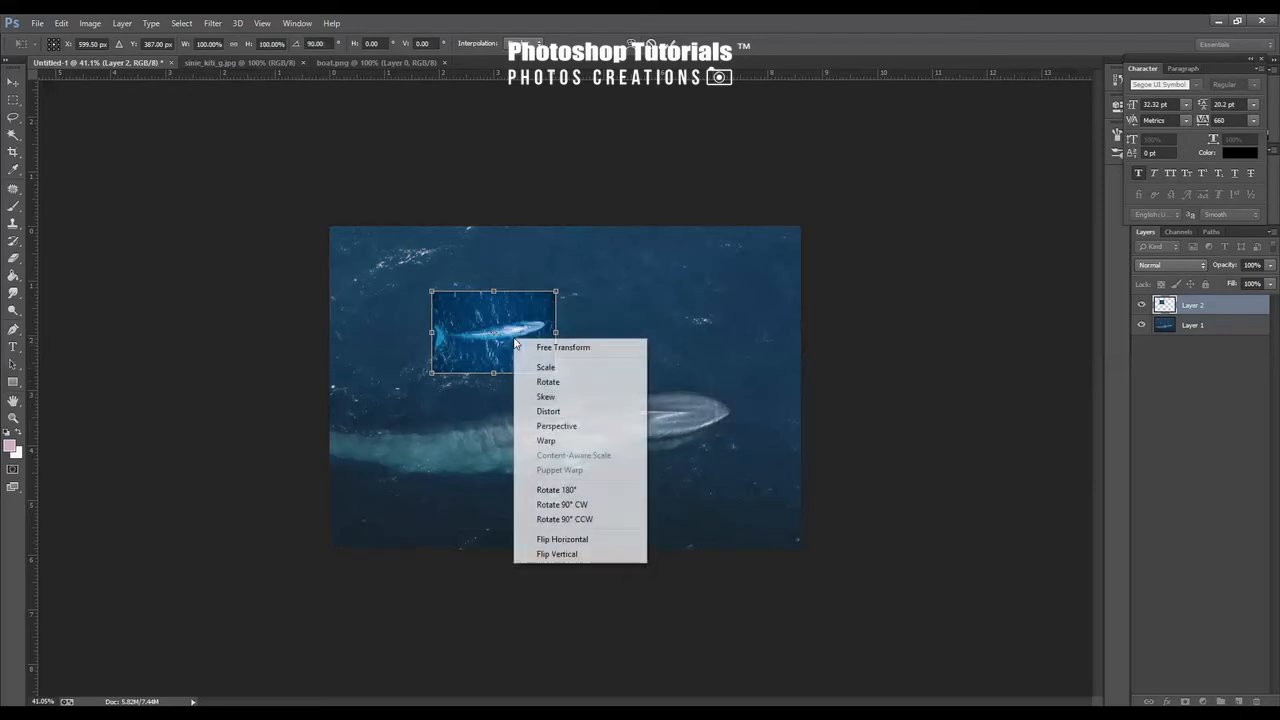
{"action": "left_click", "coordinate": [562, 535]}
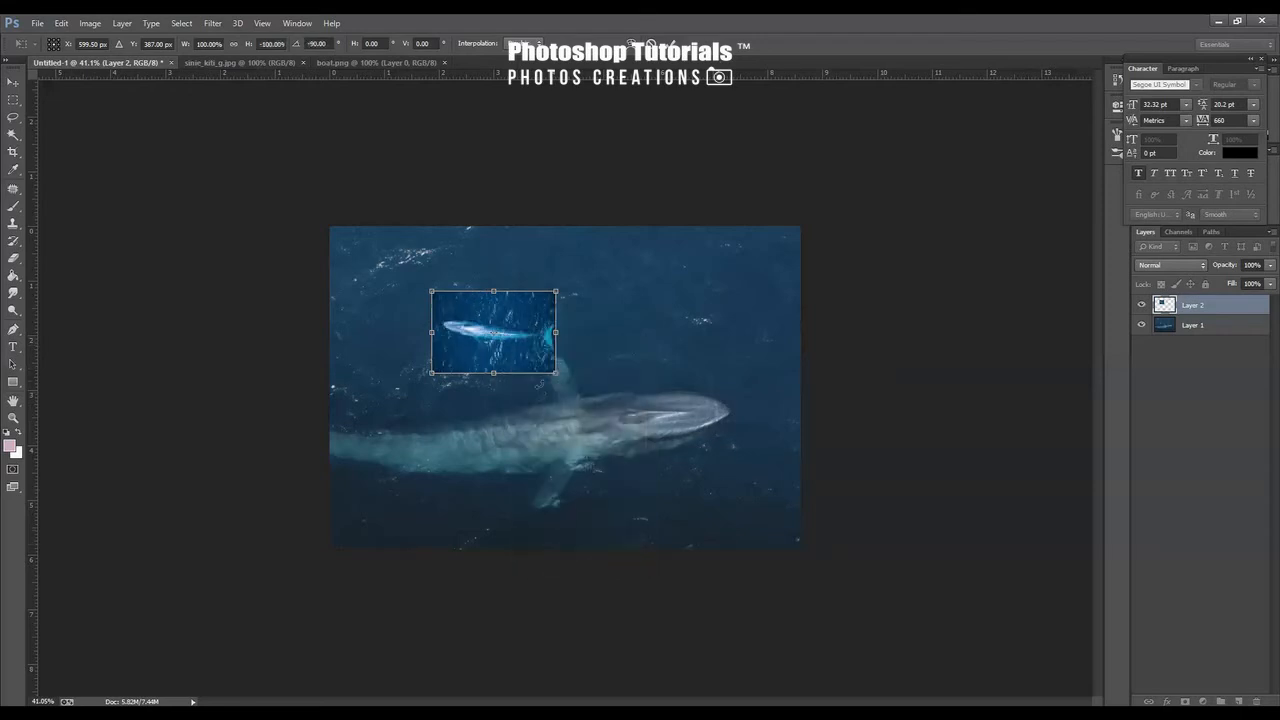
{"action": "left_click_drag", "start_coordinate": [529, 355], "coordinate": [514, 362]}
Flip the small whale layer vertically and then horizontally so the whale swims to the right
{"action": "right_click", "coordinate": [503, 360]}
{"action": "left_click", "coordinate": [559, 573]}
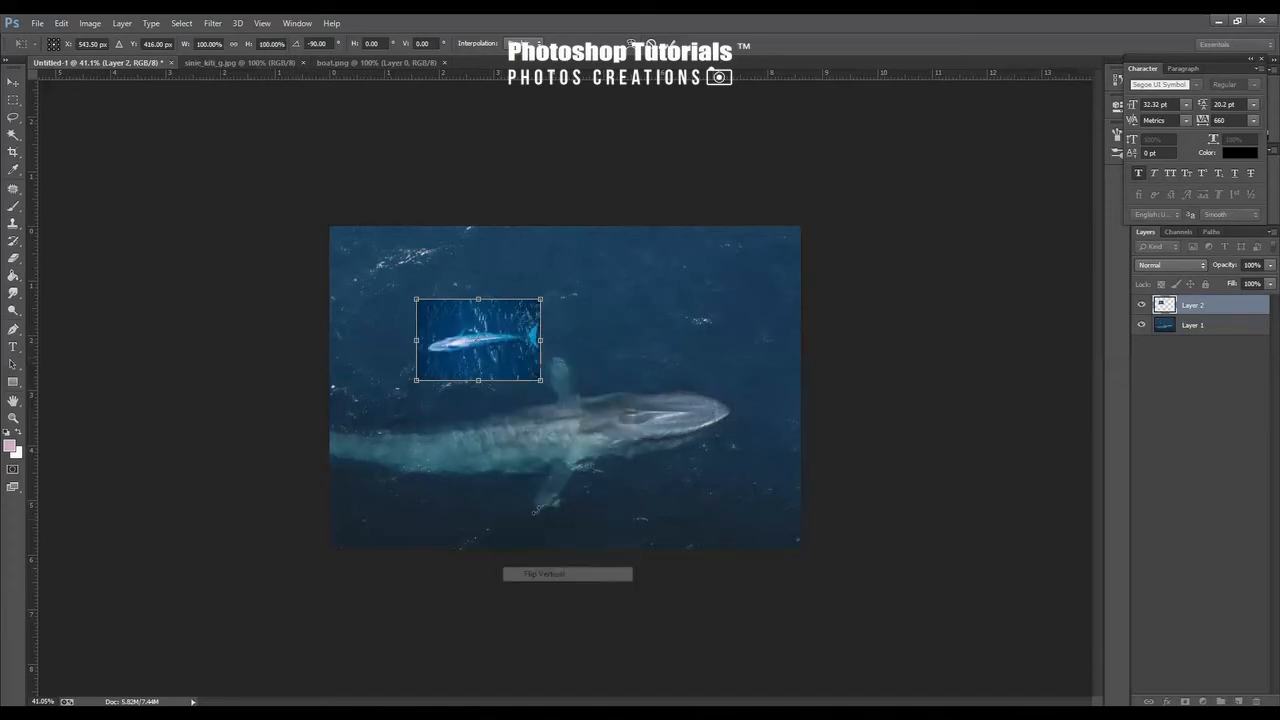
{"action": "right_click", "coordinate": [484, 368]}
{"action": "left_click", "coordinate": [554, 568]}
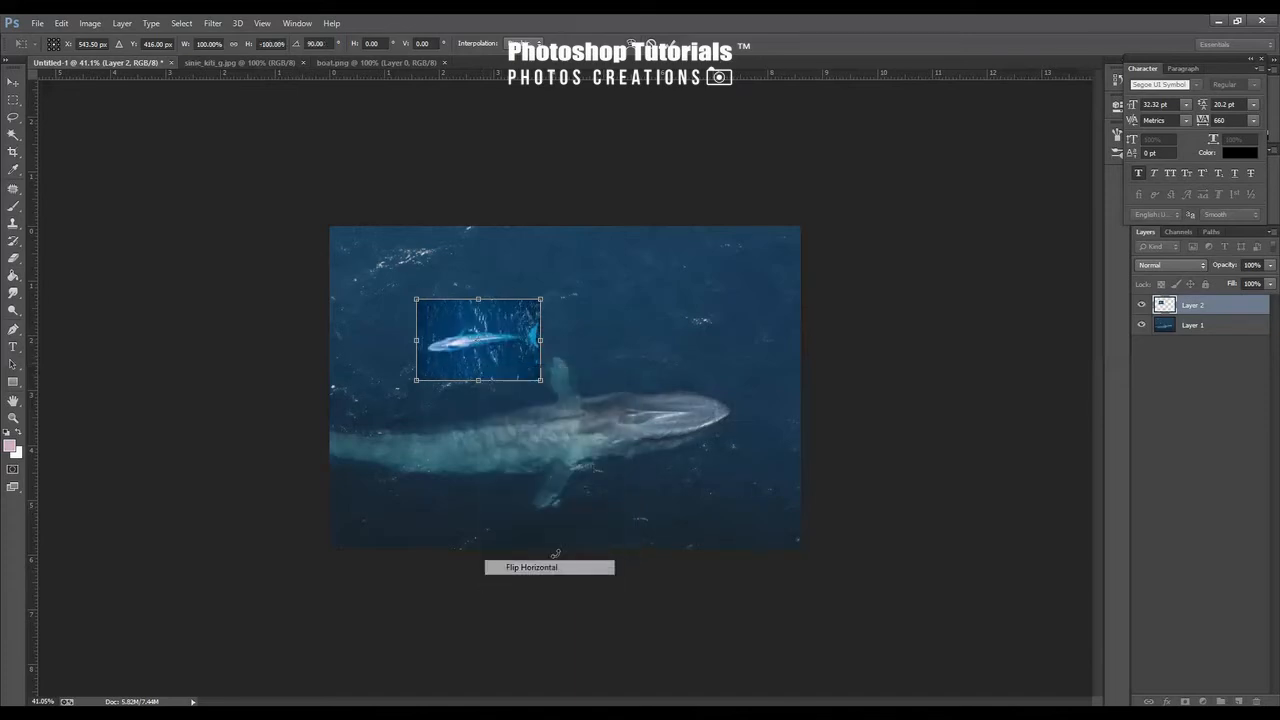
Enlarge the small whale layer to about 141% and commit the transform
{"action": "left_click_drag", "start_coordinate": [540, 380], "coordinate": [470, 355]}
{"action": "left_click_drag", "start_coordinate": [537, 396], "coordinate": [543, 402]}
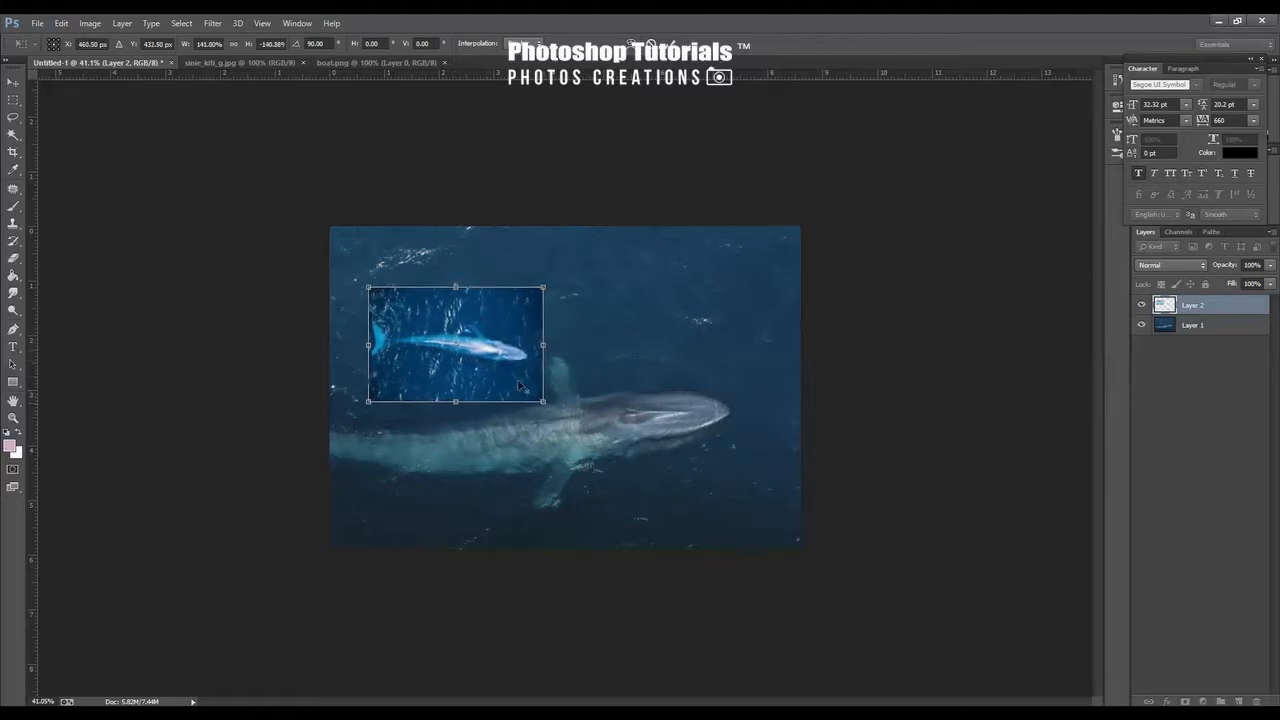
{"action": "key", "text": "Return"}
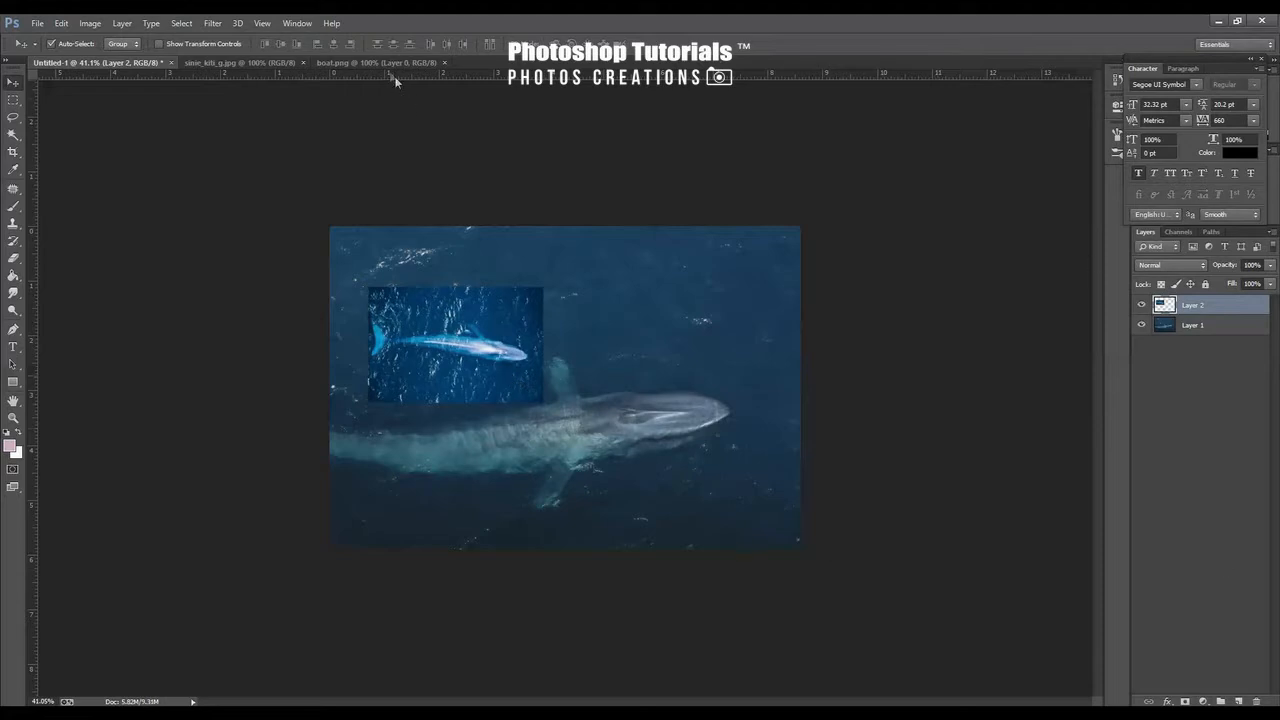
Close sinie_kiti_g.jpg and bring the boat image into the composition as a new layer
{"action": "left_click", "coordinate": [247, 64]}
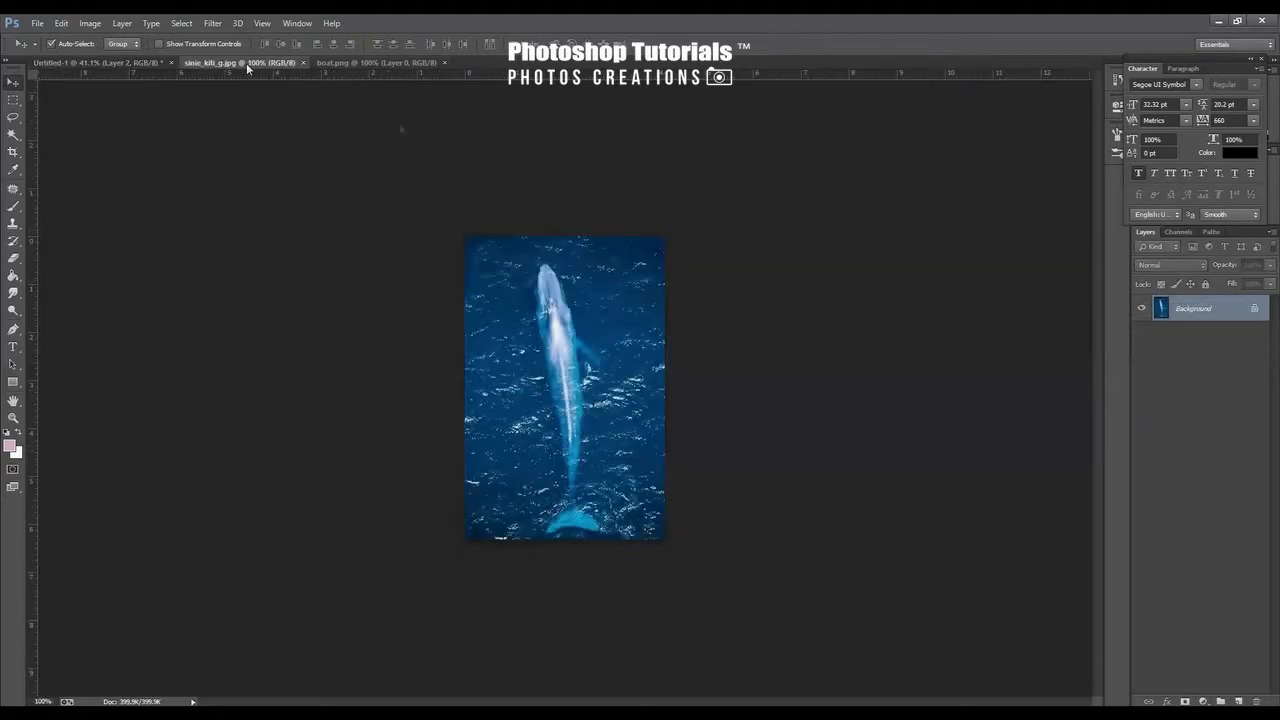
{"action": "key", "text": "ctrl+w"}
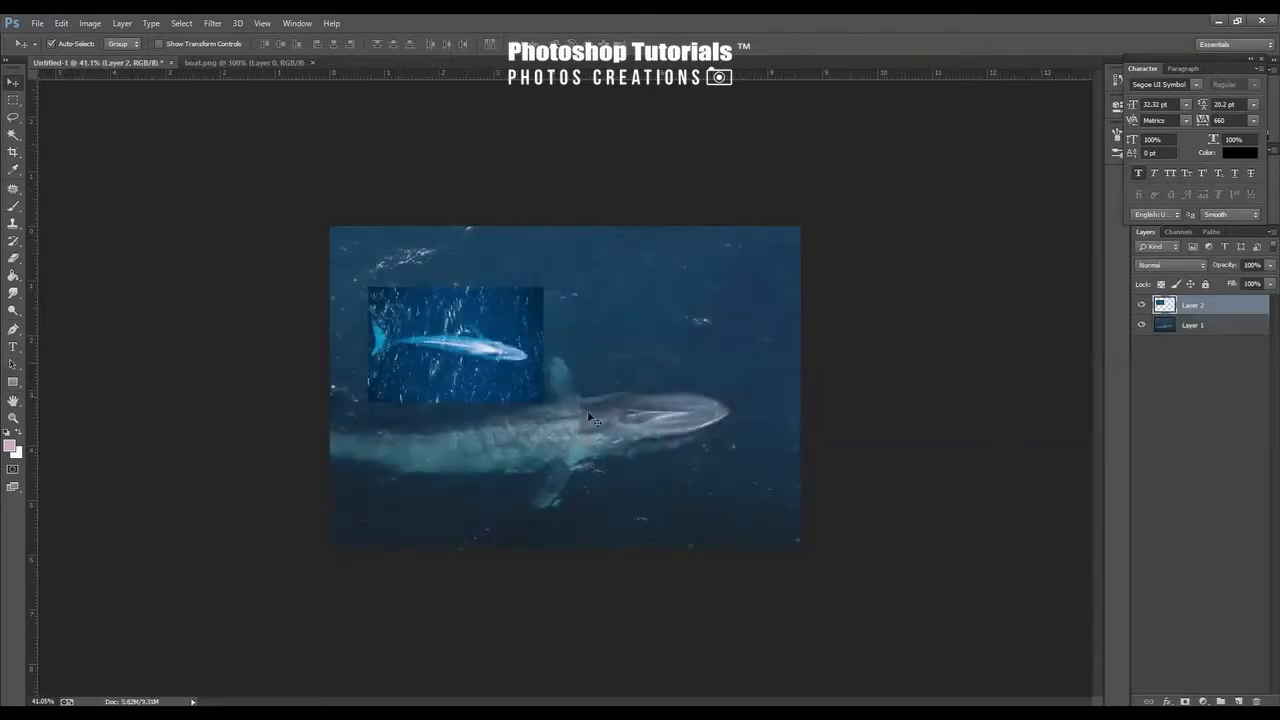
{"action": "left_click", "coordinate": [206, 63]}
{"action": "left_click_drag", "start_coordinate": [529, 380], "coordinate": [615, 432]}
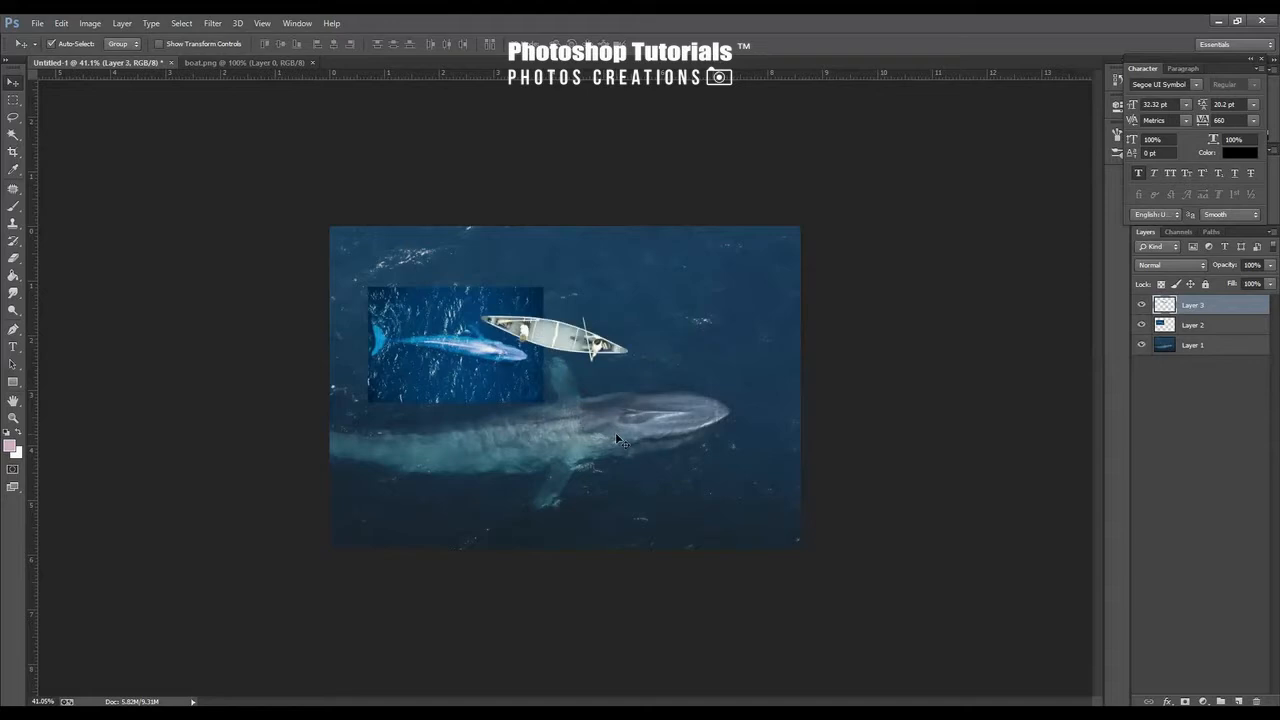
Flip the boat layer horizontally, place it just above the large whale's back, and commit the transform
{"action": "key", "text": "ctrl+t"}
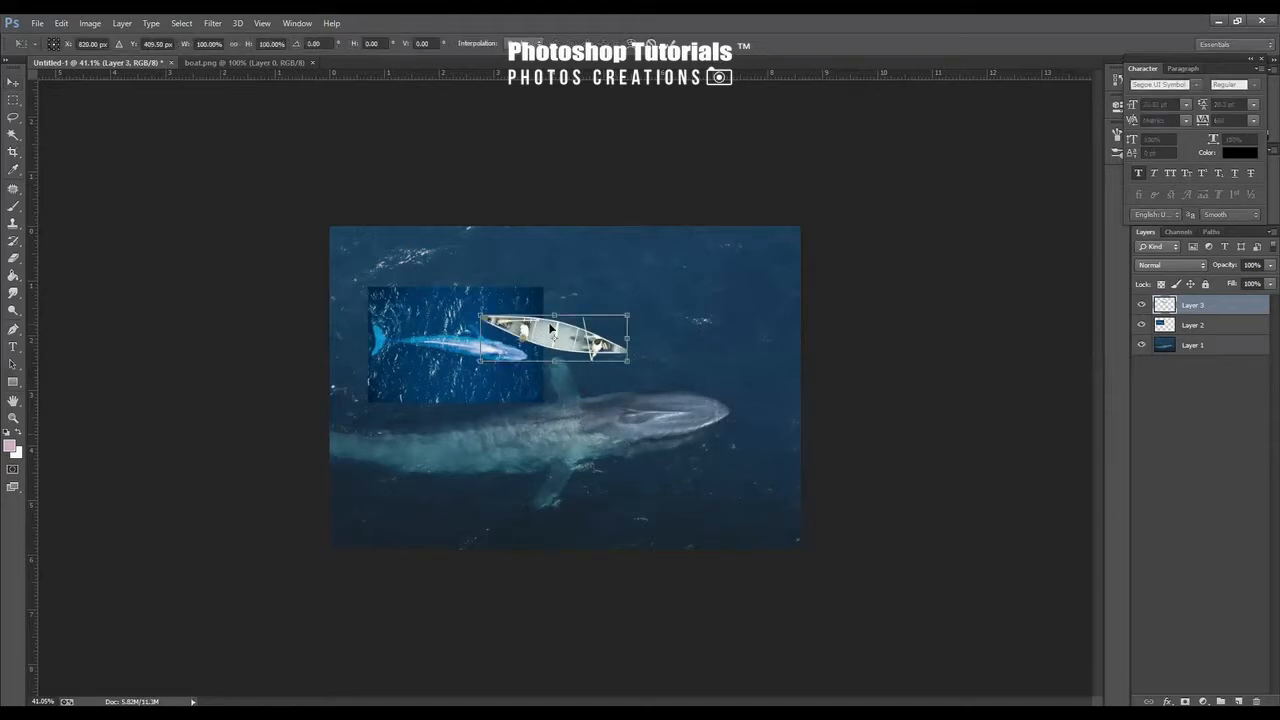
{"action": "right_click", "coordinate": [557, 338]}
{"action": "left_click", "coordinate": [628, 539]}
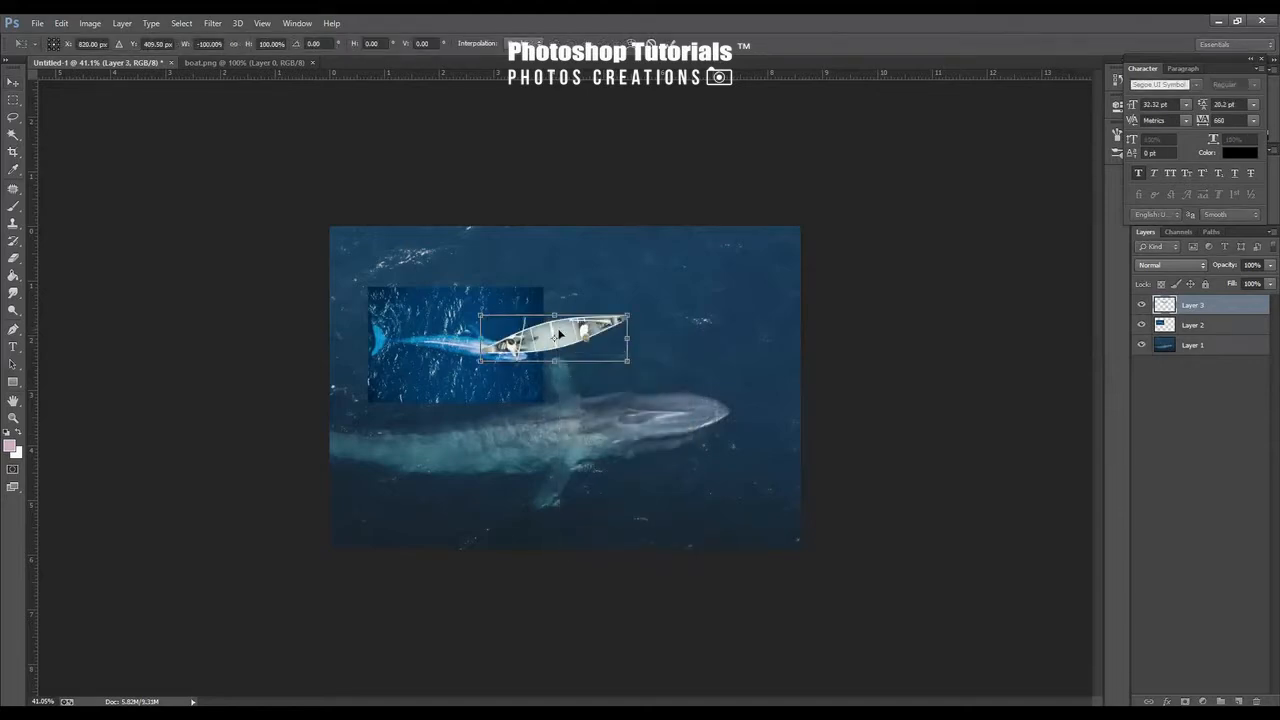
{"action": "right_click", "coordinate": [581, 346]}
{"action": "left_click", "coordinate": [613, 280]}
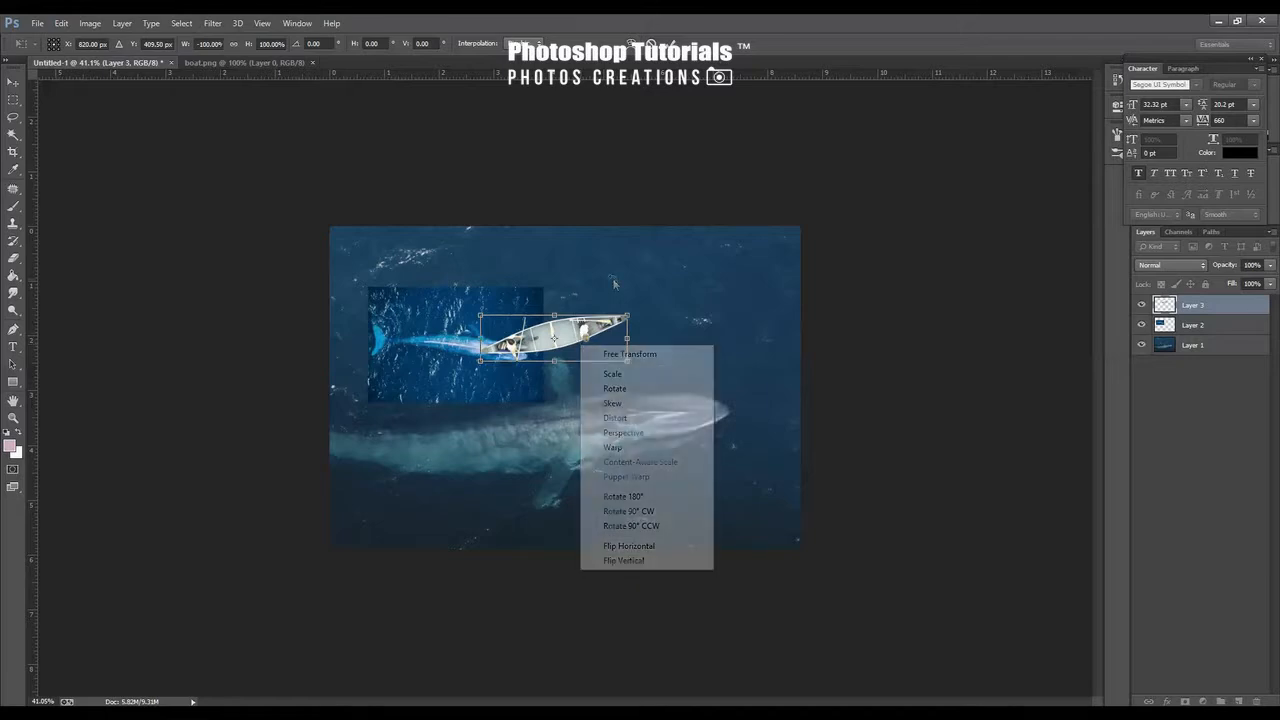
{"action": "left_click_drag", "start_coordinate": [648, 323], "coordinate": [606, 386]}
{"action": "key", "text": "Return"}
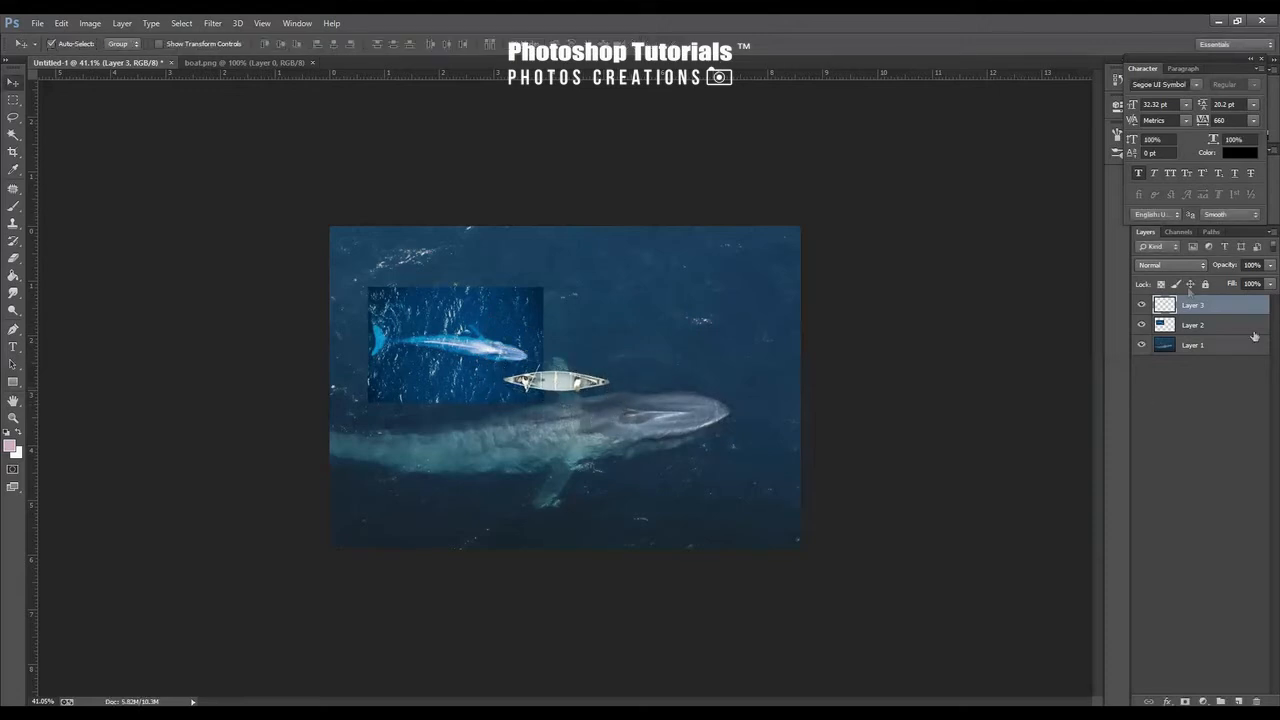
Hide the boat layer, select the small whale layer, and preview several blend modes on it
{"action": "left_click", "coordinate": [1142, 305]}
{"action": "left_click", "coordinate": [500, 354]}
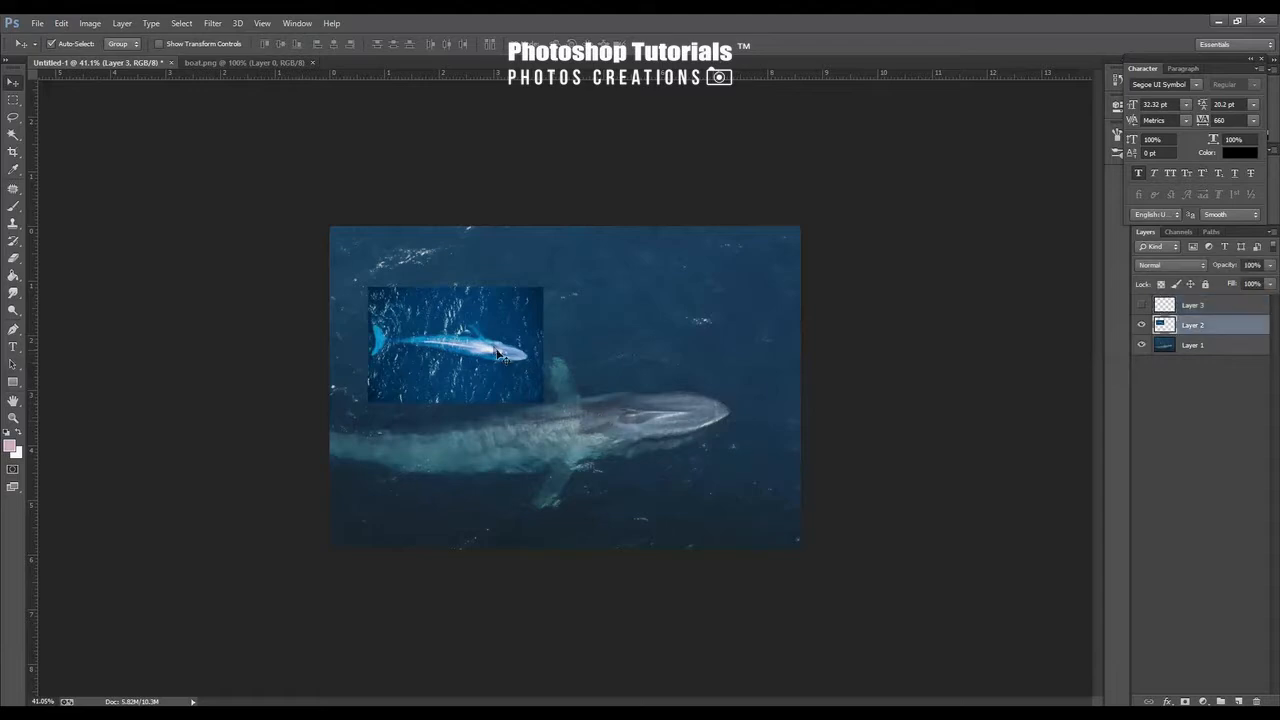
{"action": "scroll", "coordinate": [397, 358], "scroll_direction": "up", "scroll_amount": 6}
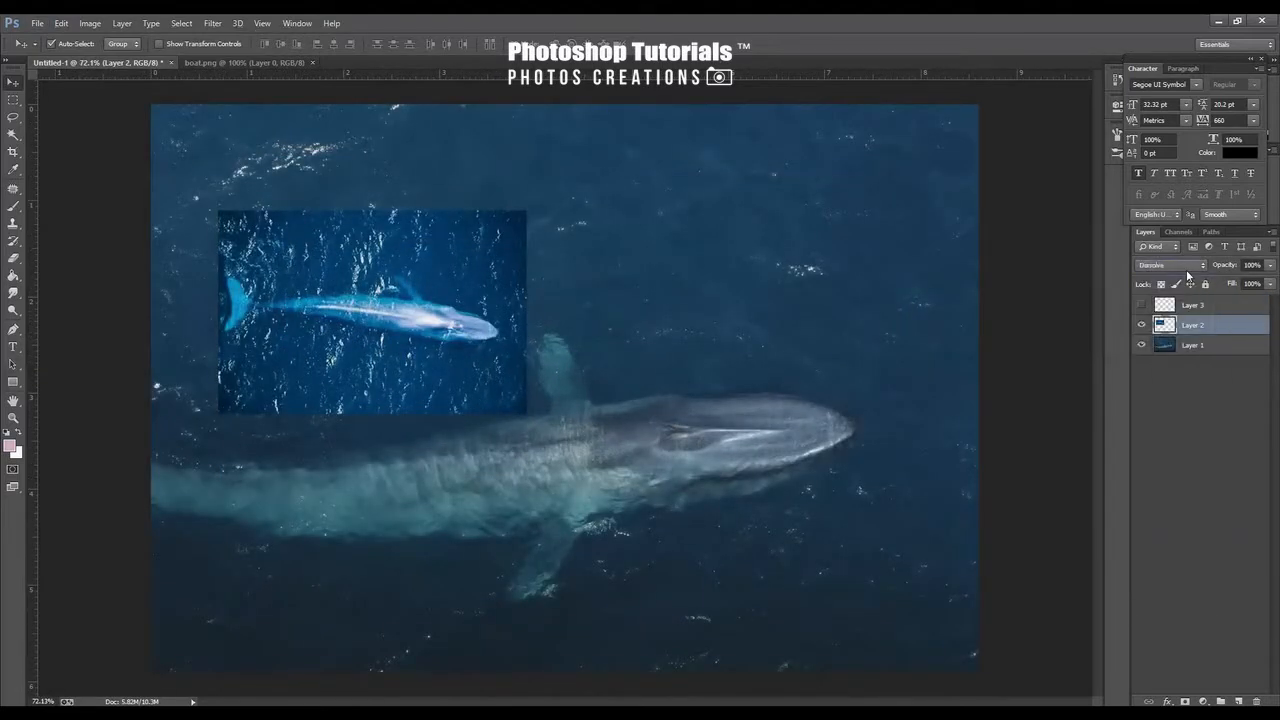
{"action": "scroll", "coordinate": [1187, 270], "scroll_direction": "down", "scroll_amount": 2}
{"action": "scroll", "coordinate": [1187, 270], "scroll_direction": "up", "scroll_amount": 1}
{"action": "scroll", "coordinate": [1187, 270], "scroll_direction": "down", "scroll_amount": 2}
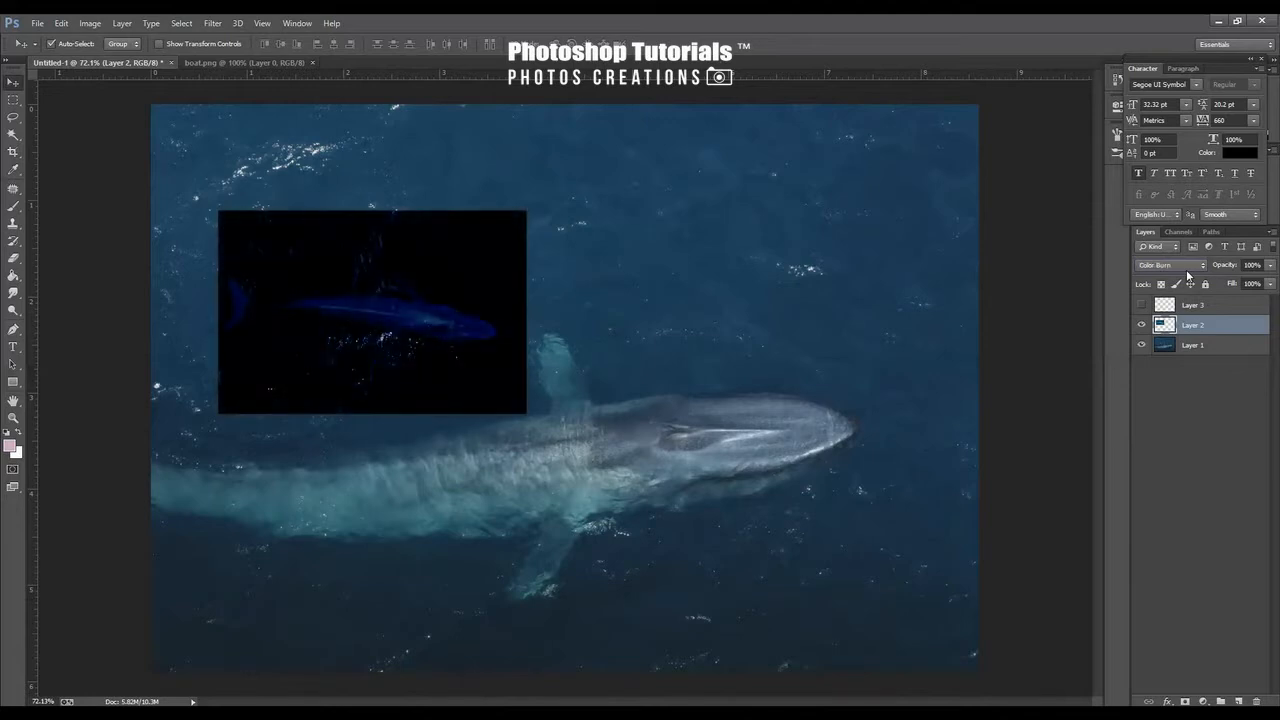
{"action": "scroll", "coordinate": [1186, 269], "scroll_direction": "down", "scroll_amount": 4}
{"action": "scroll", "coordinate": [1186, 269], "scroll_direction": "up", "scroll_amount": 2}
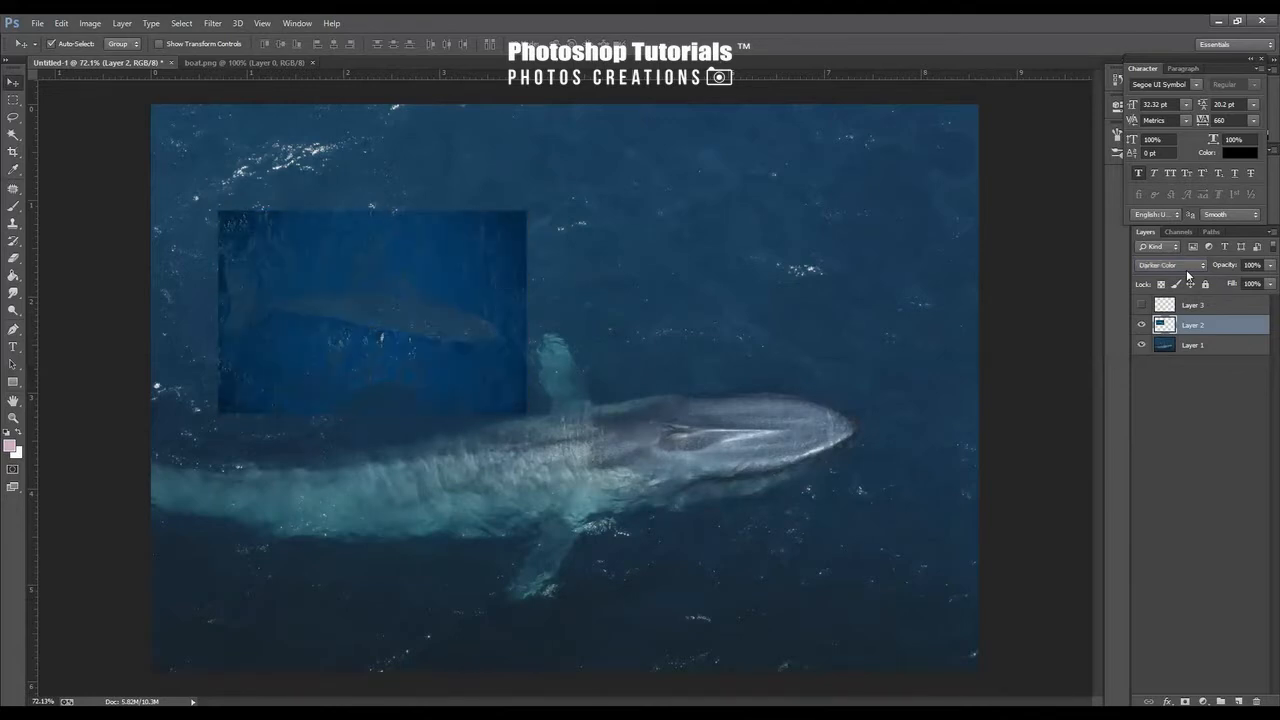
{"action": "scroll", "coordinate": [1186, 269], "scroll_direction": "up", "scroll_amount": 1}
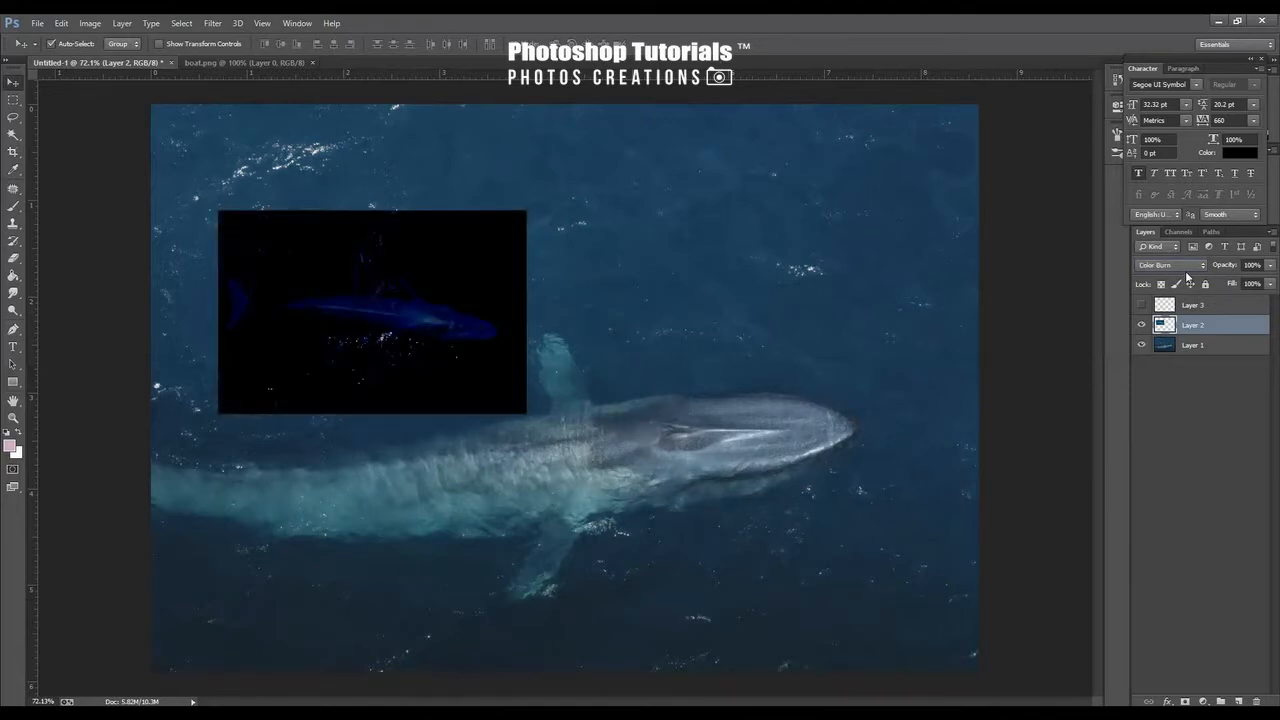
{"action": "scroll", "coordinate": [1185, 270], "scroll_direction": "down", "scroll_amount": 3}
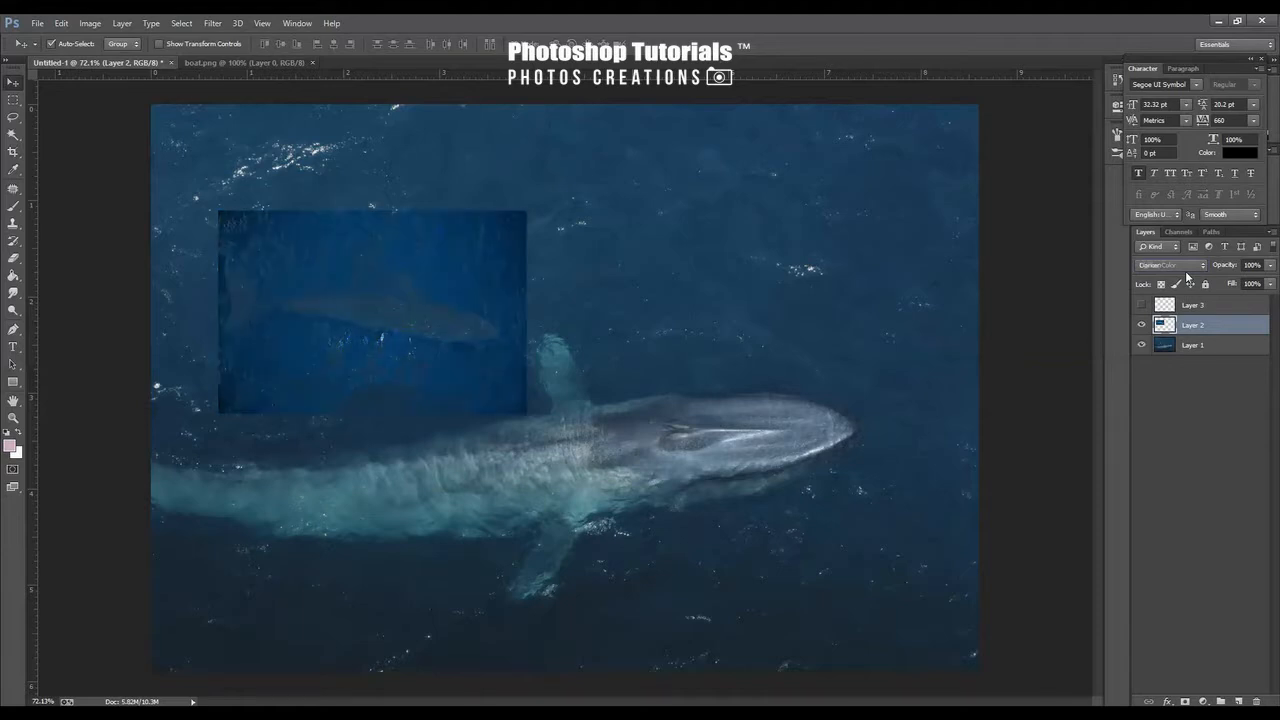
{"action": "scroll", "coordinate": [1185, 270], "scroll_direction": "up", "scroll_amount": 1}
Switch to the Eraser tool and set the small whale layer's blend mode to Lighten
{"action": "left_click", "coordinate": [13, 258]}
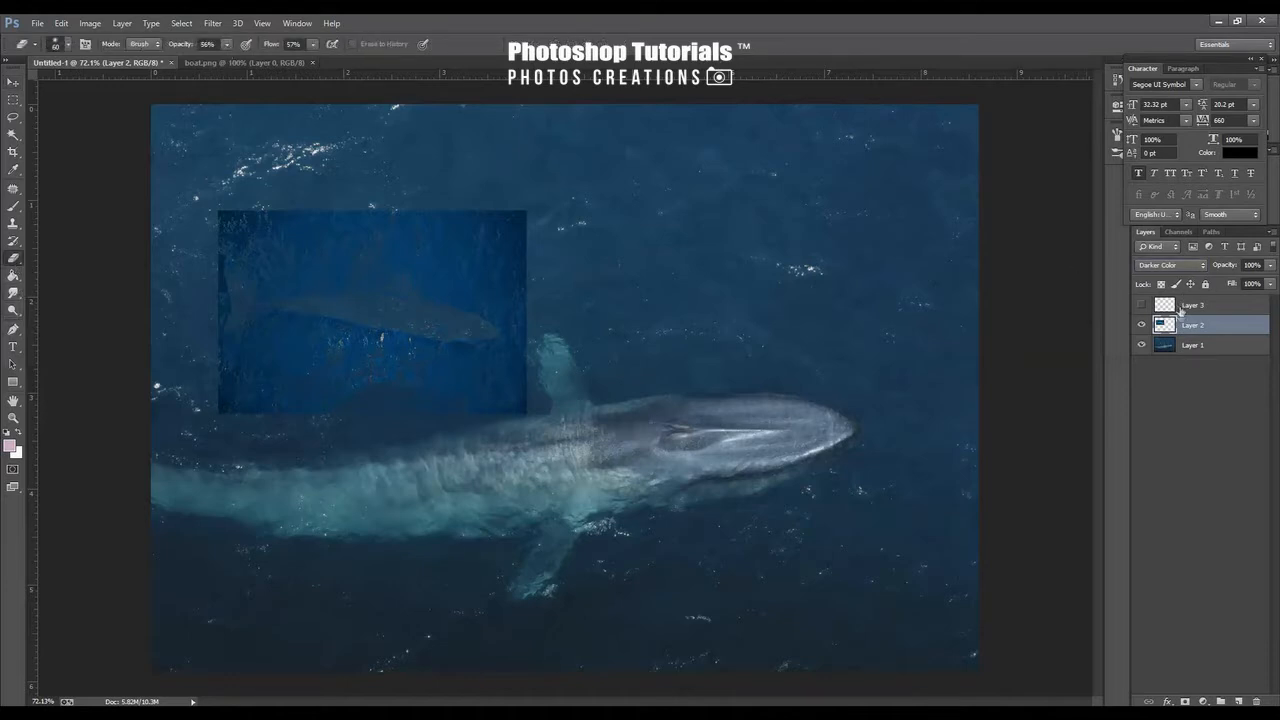
{"action": "left_click", "coordinate": [1173, 266]}
{"action": "left_click", "coordinate": [1173, 266]}
{"action": "left_click", "coordinate": [1171, 263]}
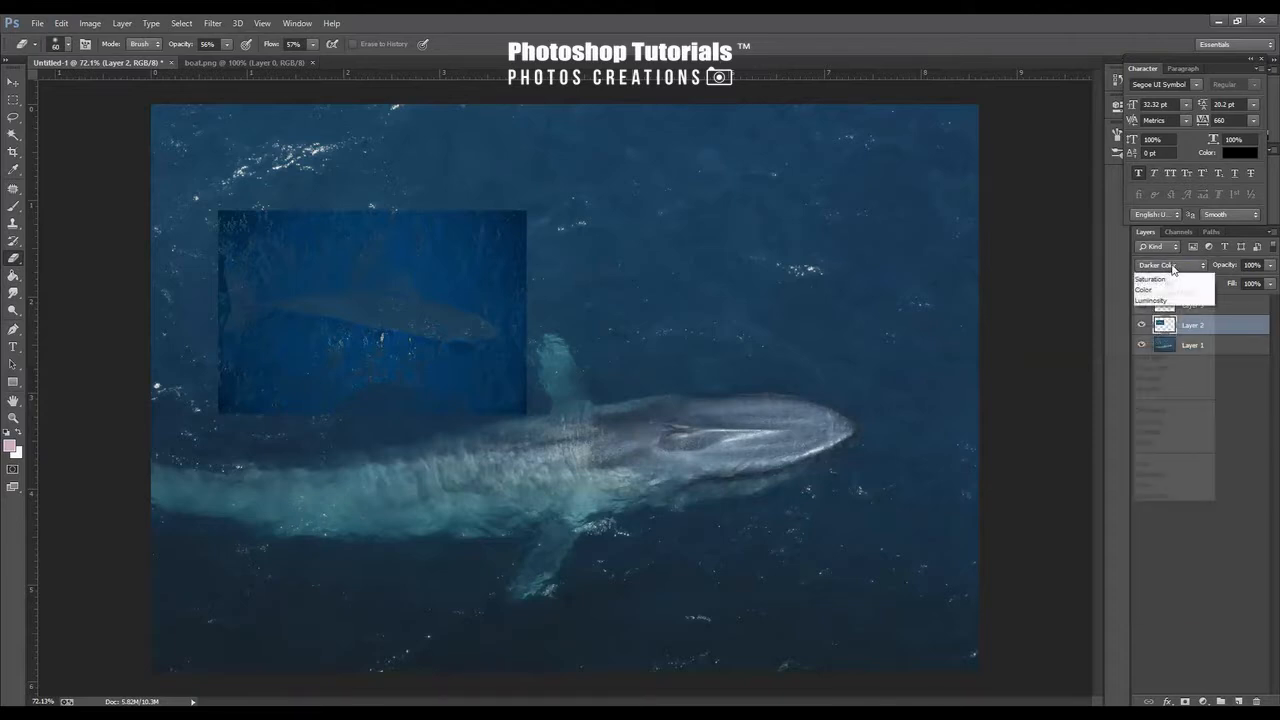
{"action": "left_click", "coordinate": [1171, 263]}
{"action": "left_click", "coordinate": [1171, 263]}
{"action": "left_click", "coordinate": [1171, 263]}
{"action": "scroll", "coordinate": [1171, 264], "scroll_direction": "down", "scroll_amount": 1}
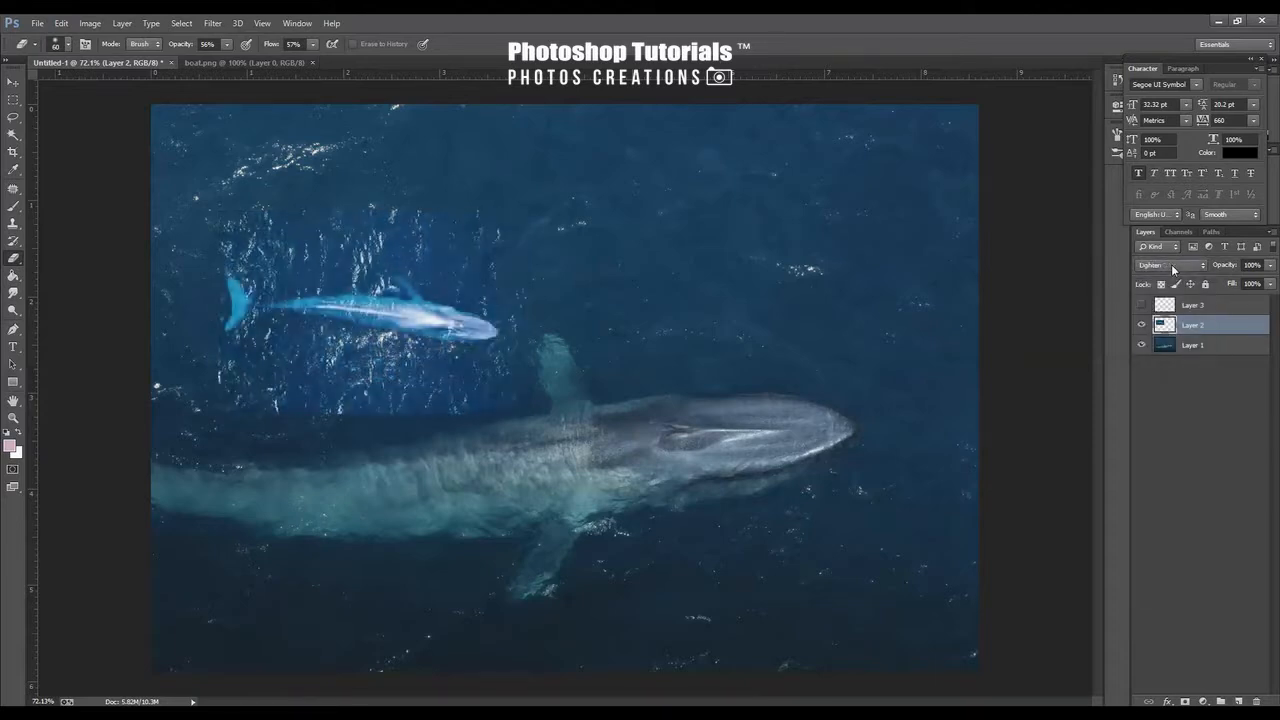
{"action": "scroll", "coordinate": [1171, 264], "scroll_direction": "down", "scroll_amount": 1}
{"action": "scroll", "coordinate": [1171, 264], "scroll_direction": "up", "scroll_amount": 2}
Resize the eraser brush and erase the hard lower edge of the small whale patch
{"action": "key", "text": "bracketright"}
{"action": "key", "text": "bracketright"}
{"action": "key", "text": "bracketright"}
{"action": "key", "text": "bracketright"}
{"action": "key", "text": "bracketright"}
{"action": "key", "text": "bracketright"}
{"action": "key", "text": "bracketright"}
{"action": "key", "text": "bracketleft"}
{"action": "key", "text": "bracketleft"}
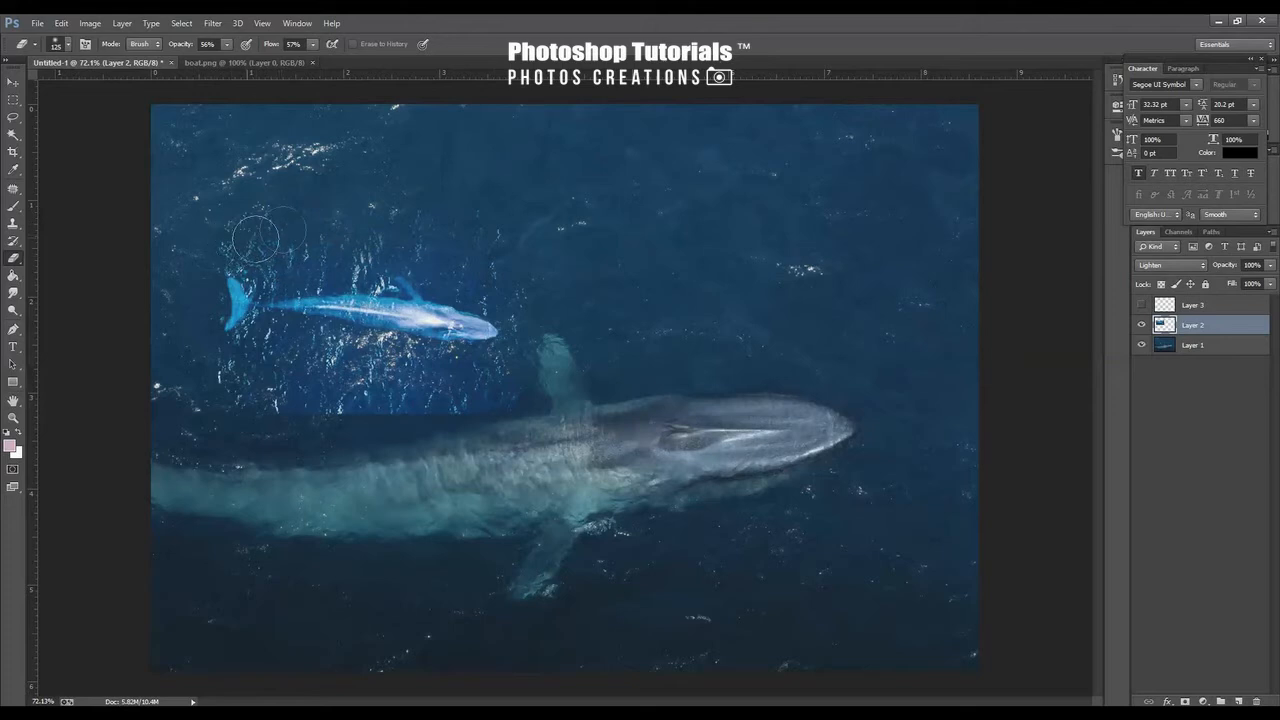
{"action": "key", "text": "bracketleft"}
{"action": "mouse_move", "coordinate": [460, 402]}
{"action": "left_mouse_down"}
{"action": "mouse_move", "coordinate": [363, 402]}
{"action": "mouse_move", "coordinate": [431, 411]}
{"action": "left_mouse_up"}
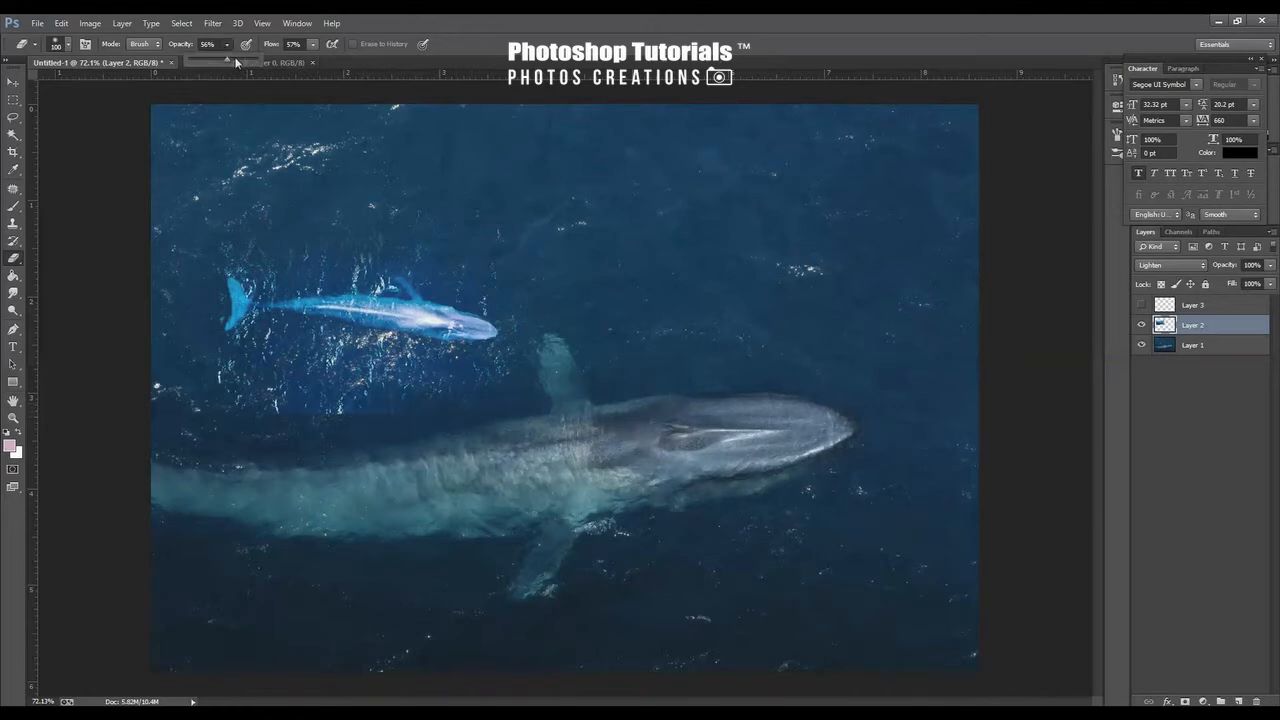
Set the eraser opacity to 74% and flow to 72%, then erase the remaining patch edges around the small whale
{"action": "left_click", "coordinate": [313, 45]}
{"action": "left_click", "coordinate": [362, 20]}
{"action": "mouse_move", "coordinate": [326, 414]}
{"action": "left_mouse_down"}
{"action": "mouse_move", "coordinate": [252, 394]}
{"action": "mouse_move", "coordinate": [277, 352]}
{"action": "mouse_move", "coordinate": [493, 375]}
{"action": "mouse_move", "coordinate": [290, 417]}
{"action": "left_mouse_up"}
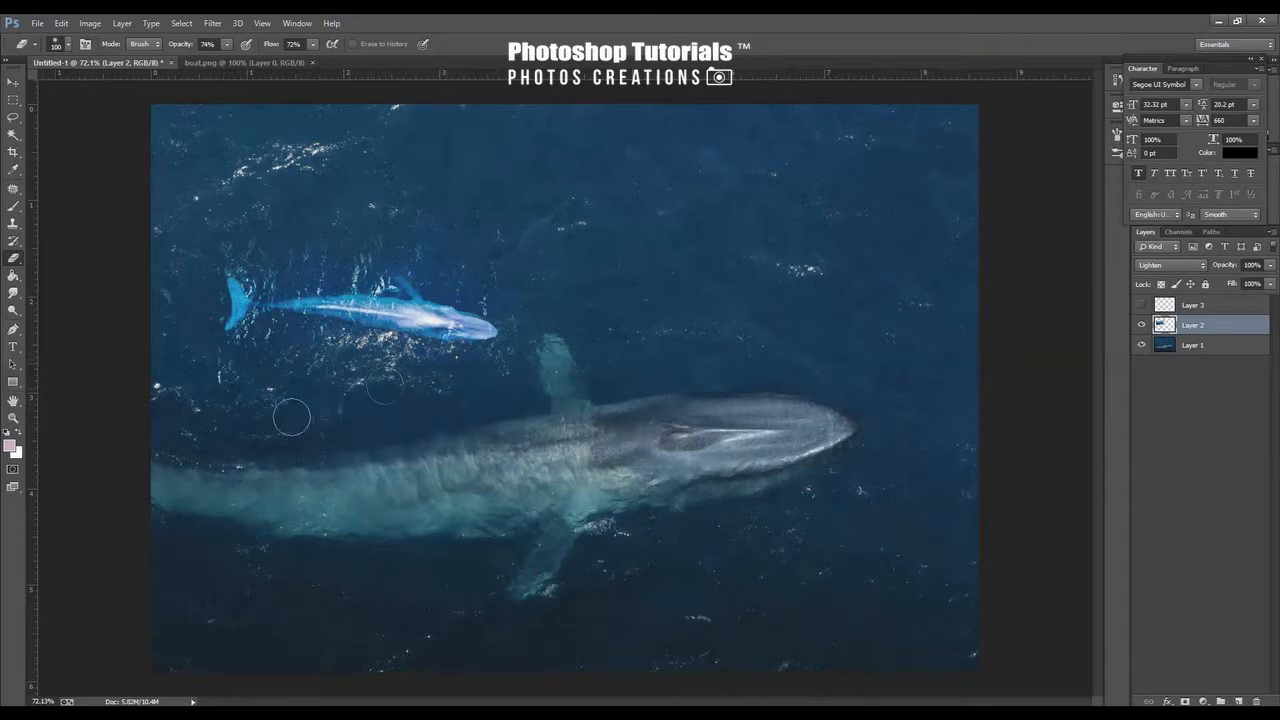
{"action": "key", "text": "bracketleft"}
{"action": "mouse_move", "coordinate": [332, 262]}
{"action": "left_mouse_down"}
{"action": "mouse_move", "coordinate": [249, 266]}
{"action": "mouse_move", "coordinate": [425, 248]}
{"action": "mouse_move", "coordinate": [464, 277]}
{"action": "mouse_move", "coordinate": [434, 270]}
{"action": "mouse_move", "coordinate": [506, 310]}
{"action": "mouse_move", "coordinate": [506, 367]}
{"action": "mouse_move", "coordinate": [296, 335]}
{"action": "mouse_move", "coordinate": [244, 350]}
{"action": "left_mouse_up"}
Apply Hue/Saturation to the small whale layer with Blues saturation -41, lightness -28, and Master saturation -41
{"action": "key", "text": "ctrl+u"}
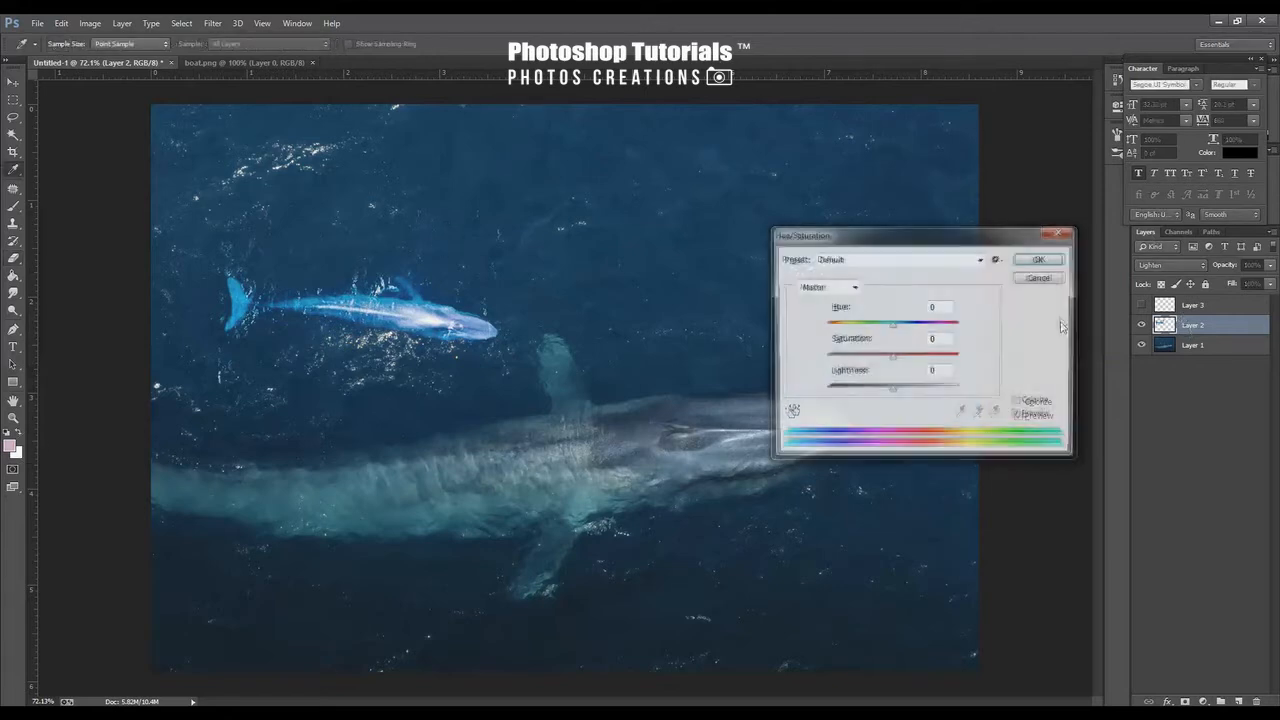
{"action": "left_click", "coordinate": [830, 289]}
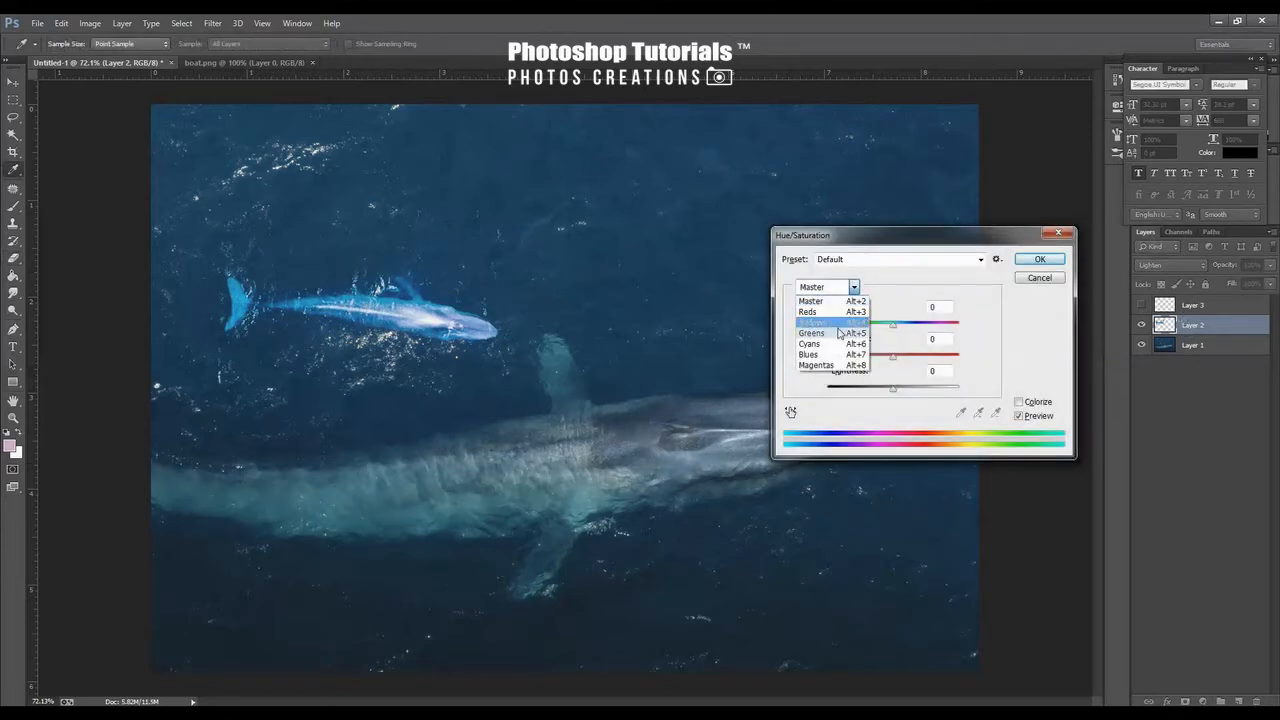
{"action": "left_click", "coordinate": [845, 355]}
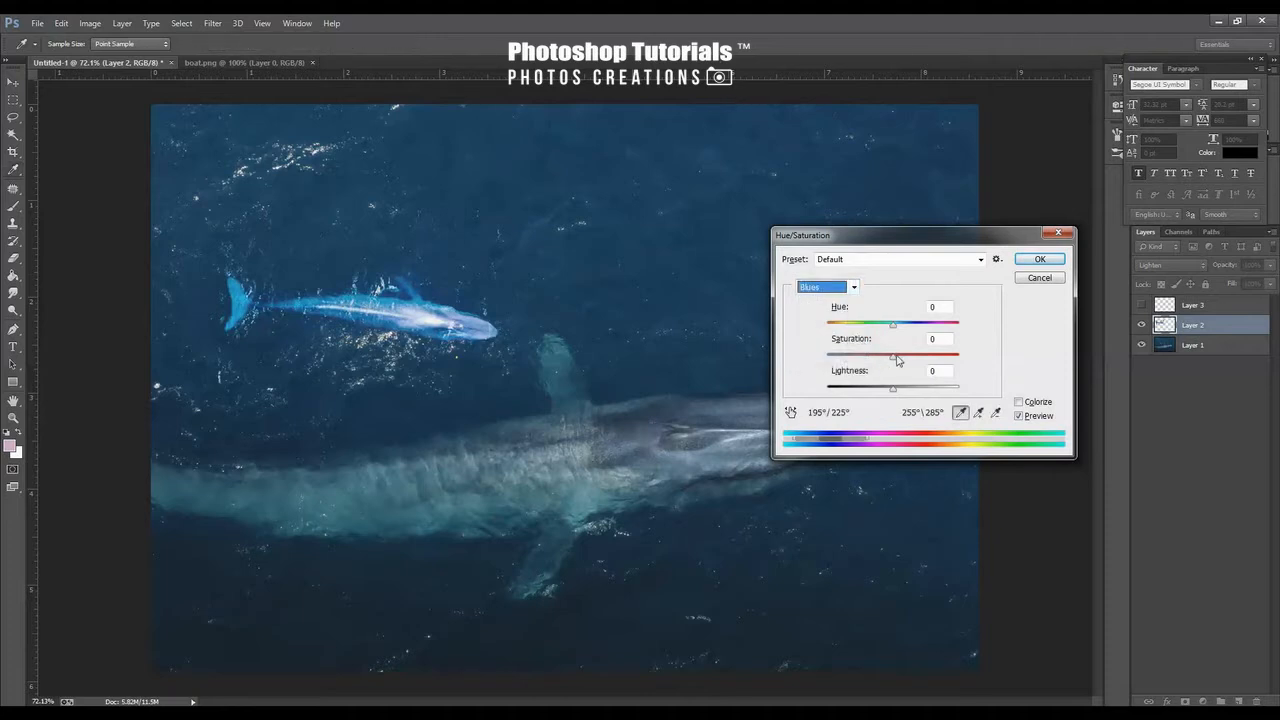
{"action": "left_click_drag", "start_coordinate": [896, 356], "coordinate": [866, 365]}
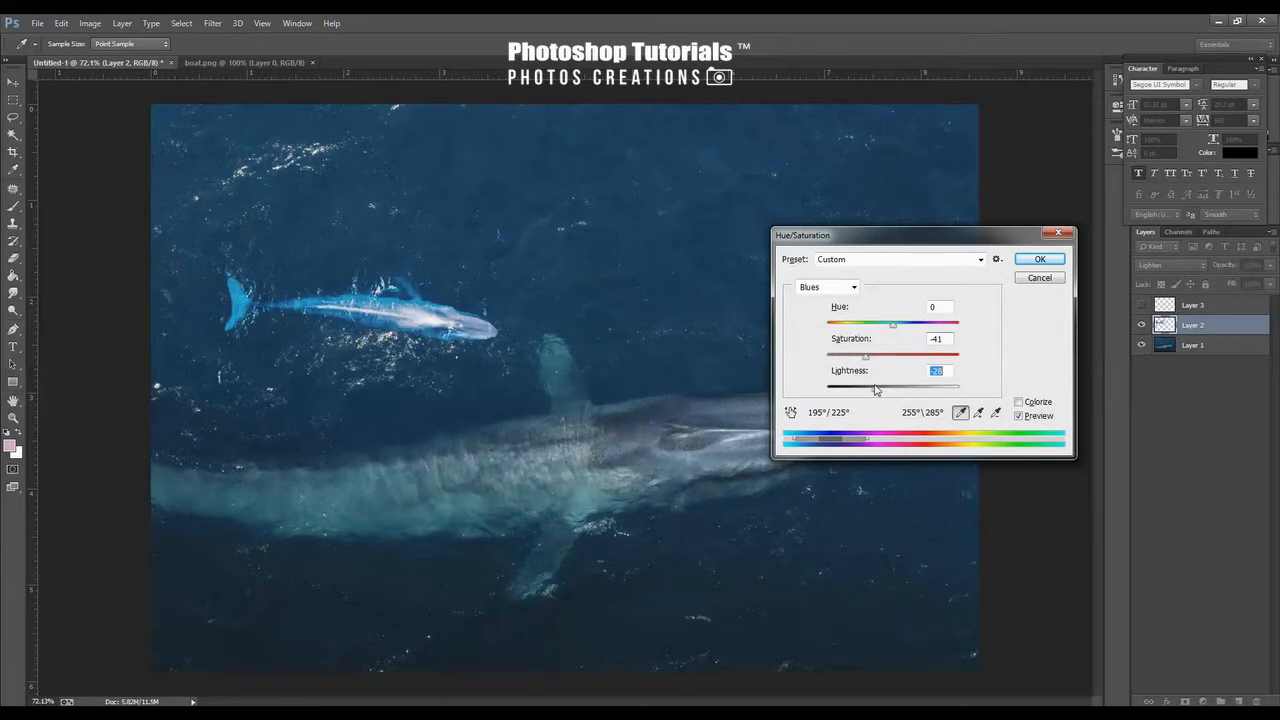
{"action": "left_click", "coordinate": [852, 290]}
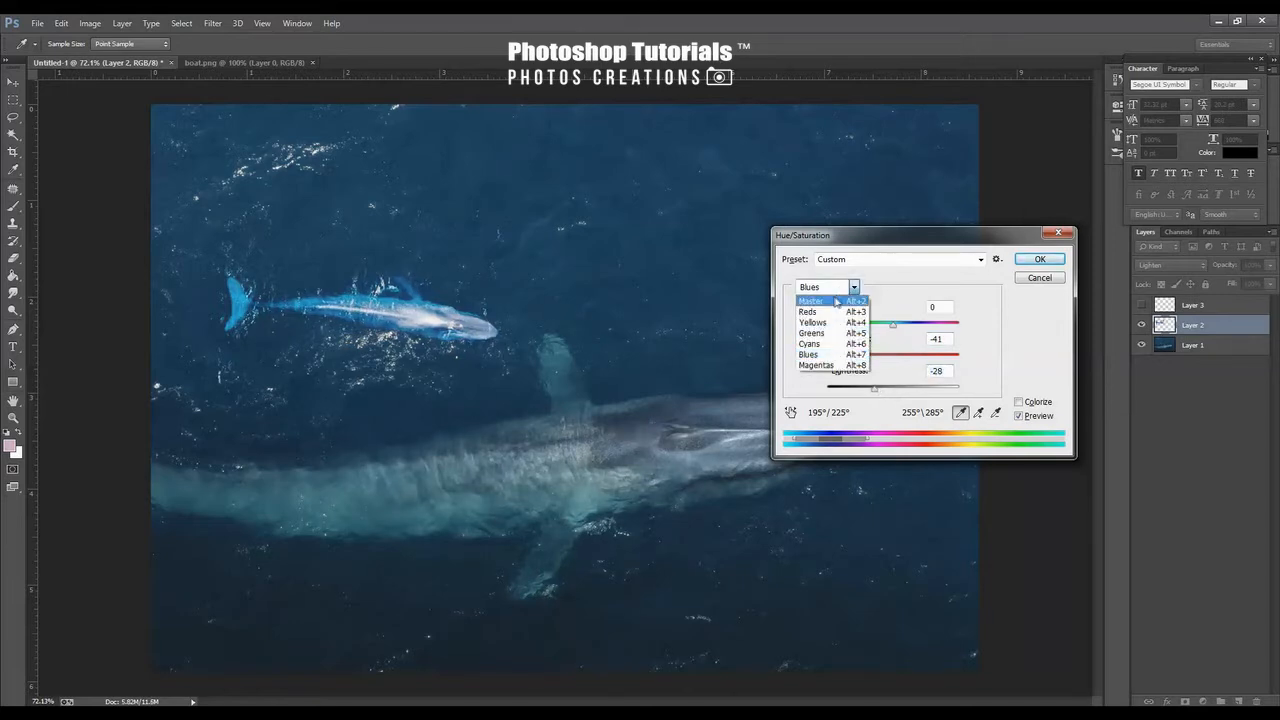
{"action": "left_click", "coordinate": [825, 287]}
{"action": "left_click_drag", "start_coordinate": [890, 362], "coordinate": [862, 362]}
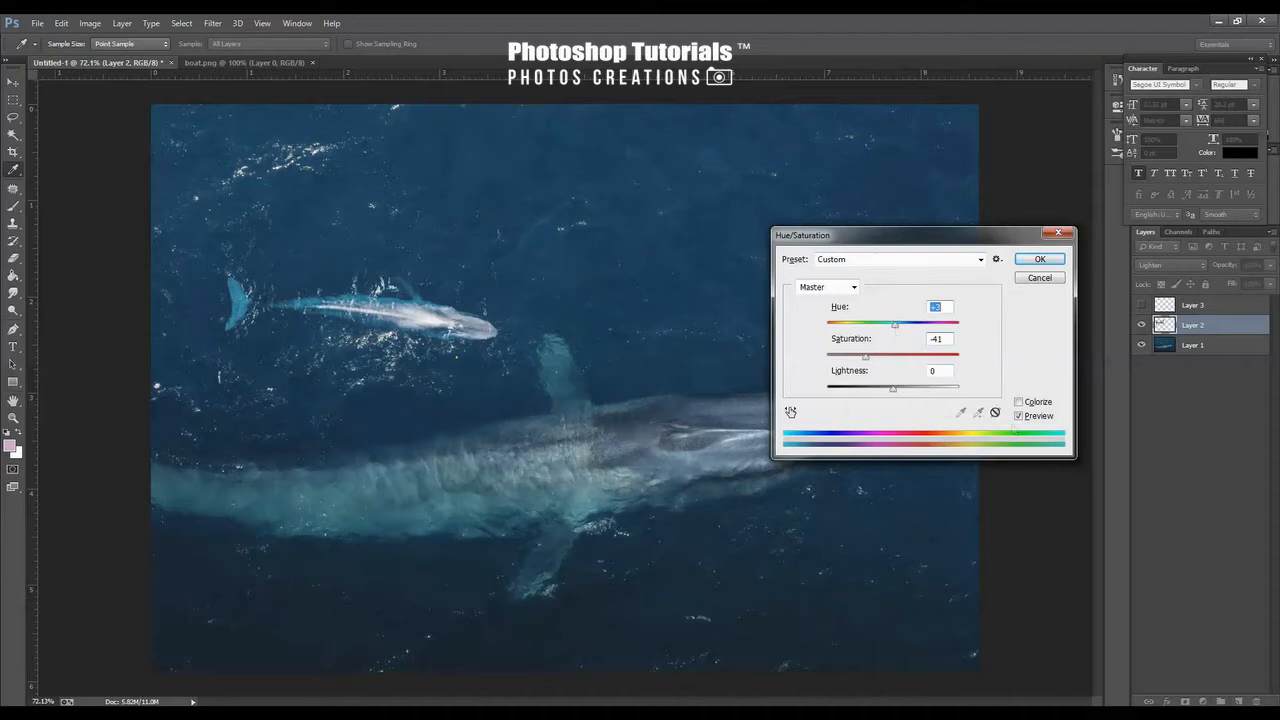
{"action": "left_click", "coordinate": [1017, 420]}
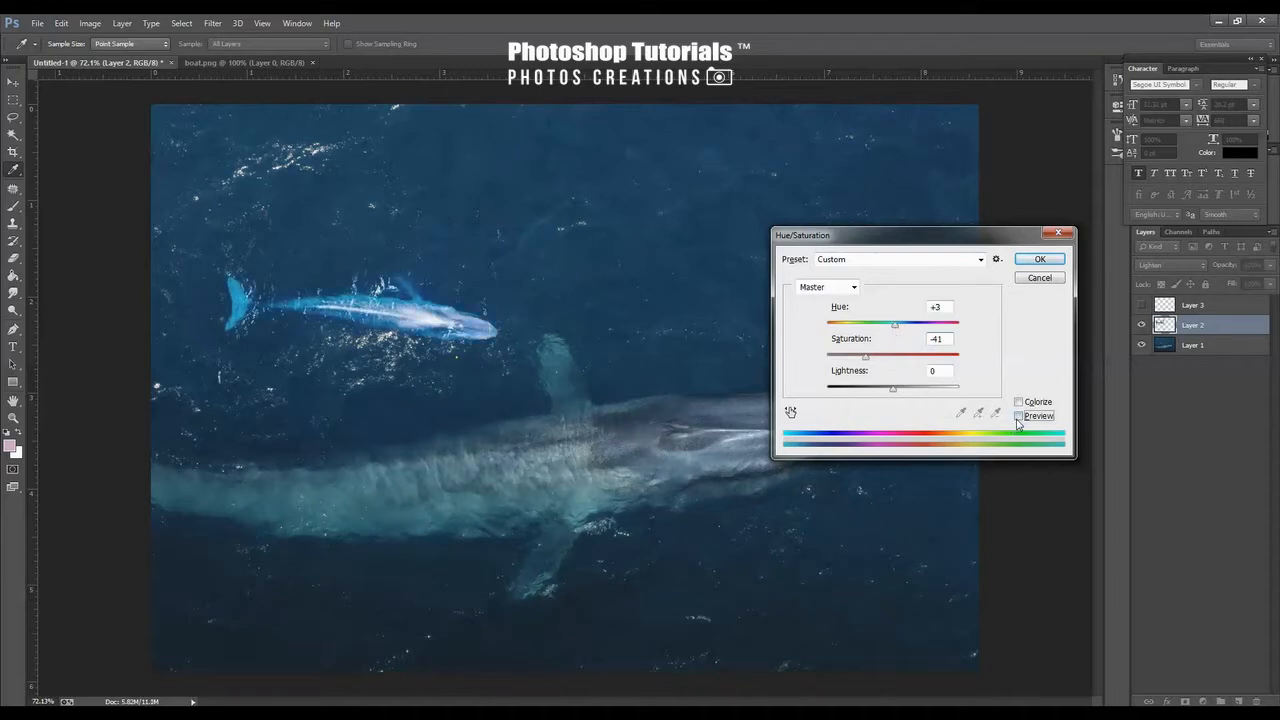
{"action": "left_click", "coordinate": [1039, 260]}
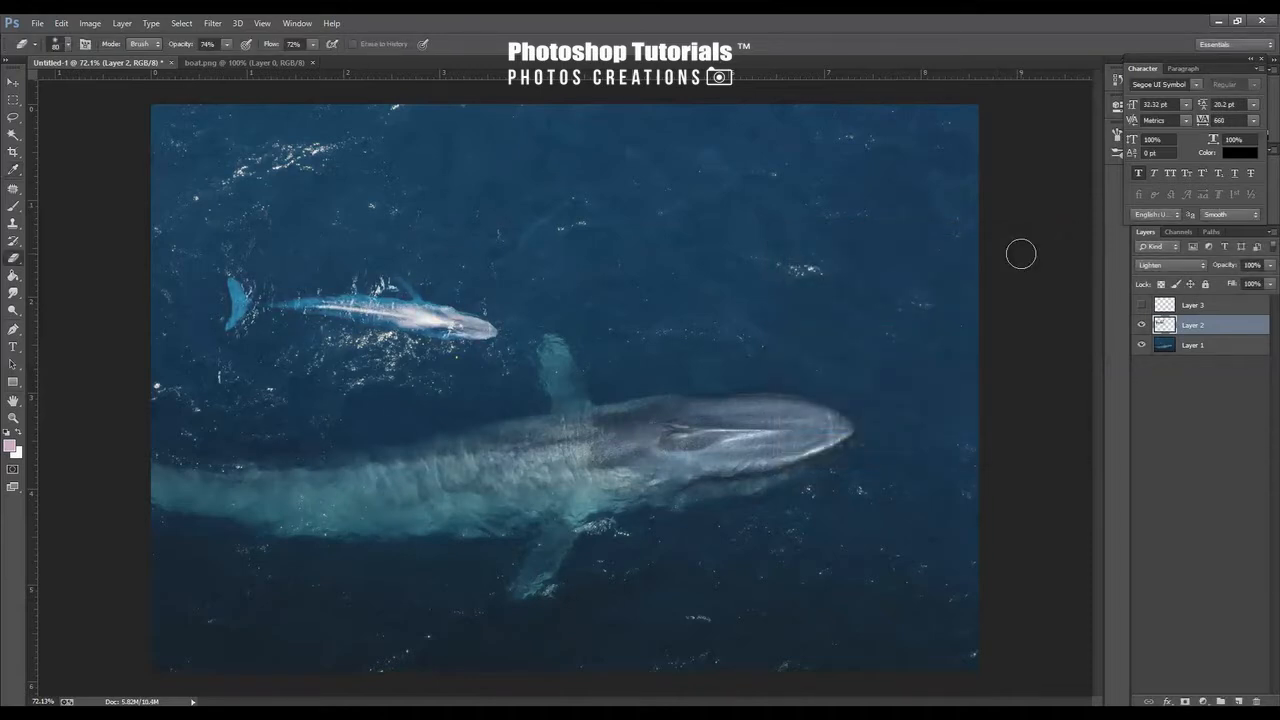
Apply Hue/Saturation again to the small whale layer, reducing Blues saturation and setting Master saturation to -40
{"action": "key", "text": "v"}
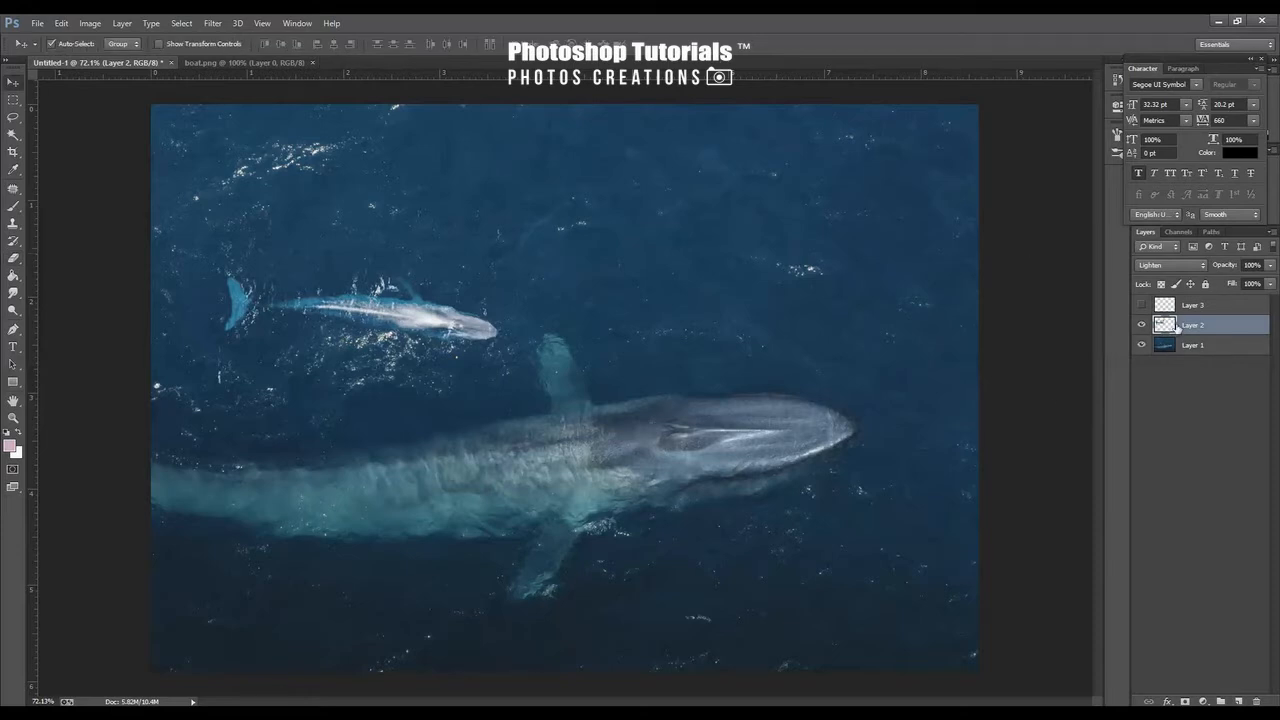
{"action": "key", "text": "ctrl+u"}
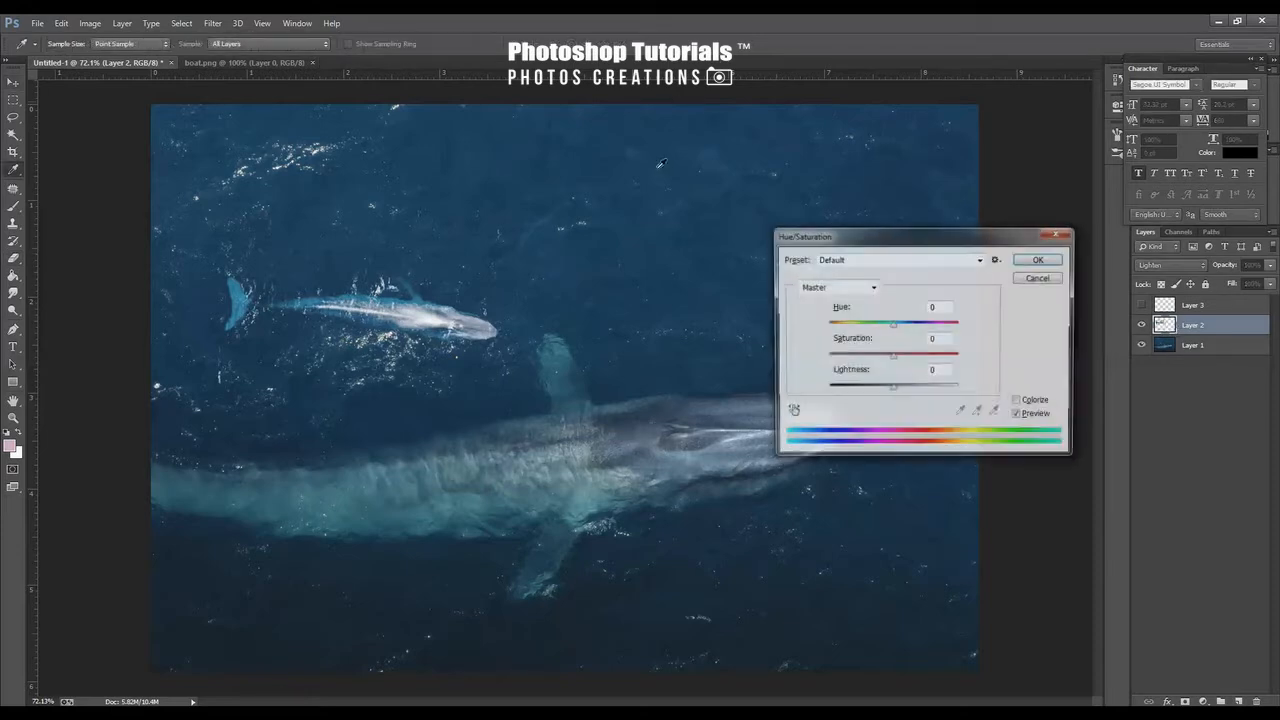
{"action": "left_click", "coordinate": [845, 287]}
{"action": "left_click", "coordinate": [858, 354]}
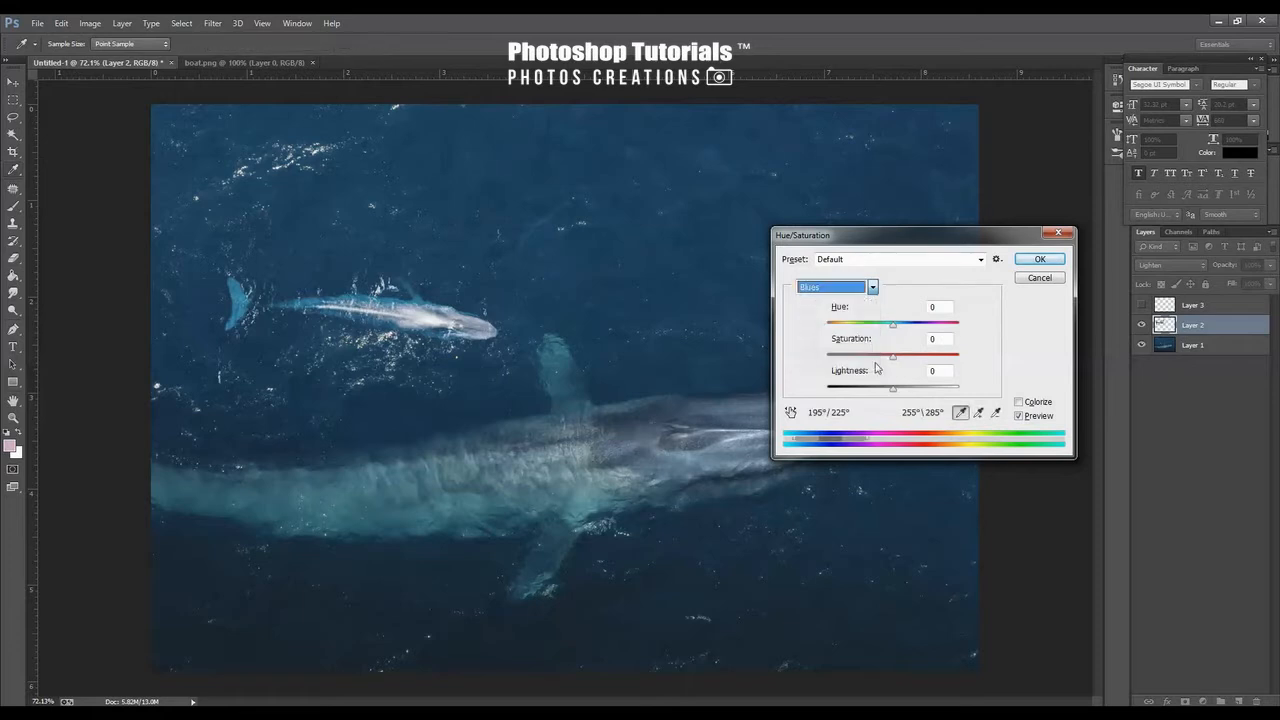
{"action": "left_click_drag", "start_coordinate": [892, 357], "coordinate": [834, 368]}
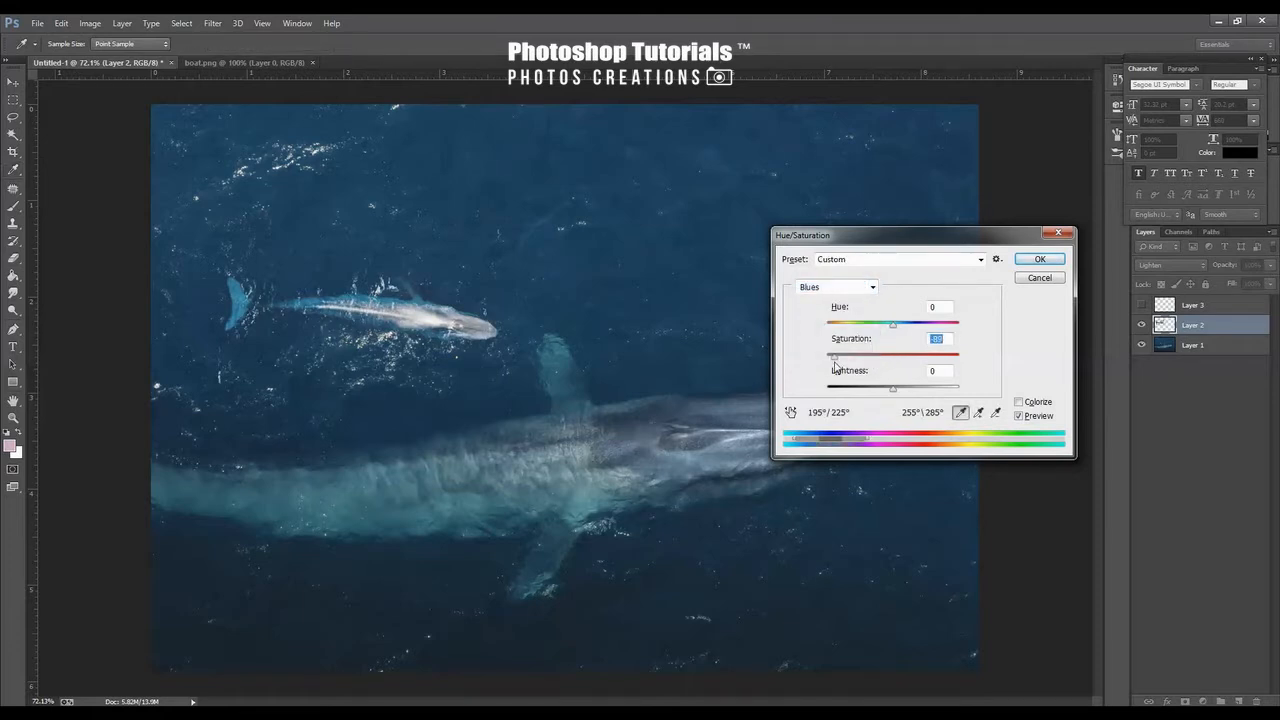
{"action": "left_click", "coordinate": [855, 289]}
{"action": "left_click", "coordinate": [835, 298]}
{"action": "left_click_drag", "start_coordinate": [895, 355], "coordinate": [906, 360]}
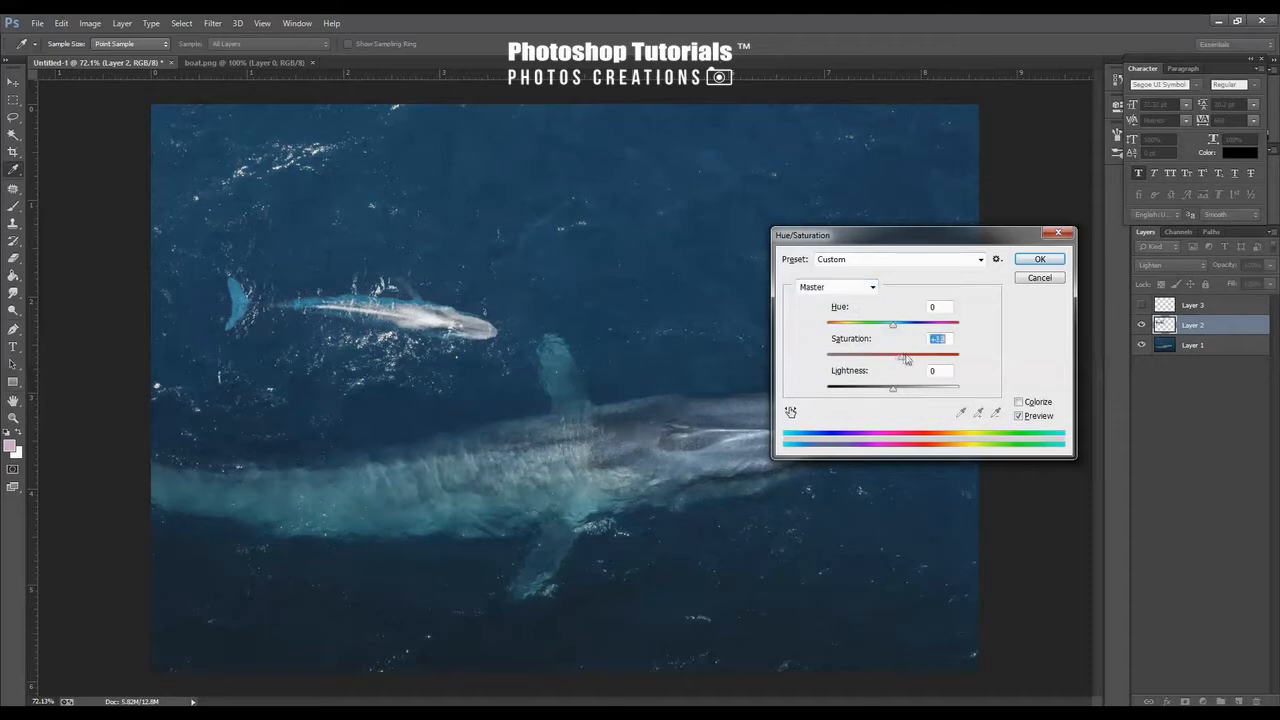
{"action": "left_click_drag", "start_coordinate": [888, 354], "coordinate": [868, 357]}
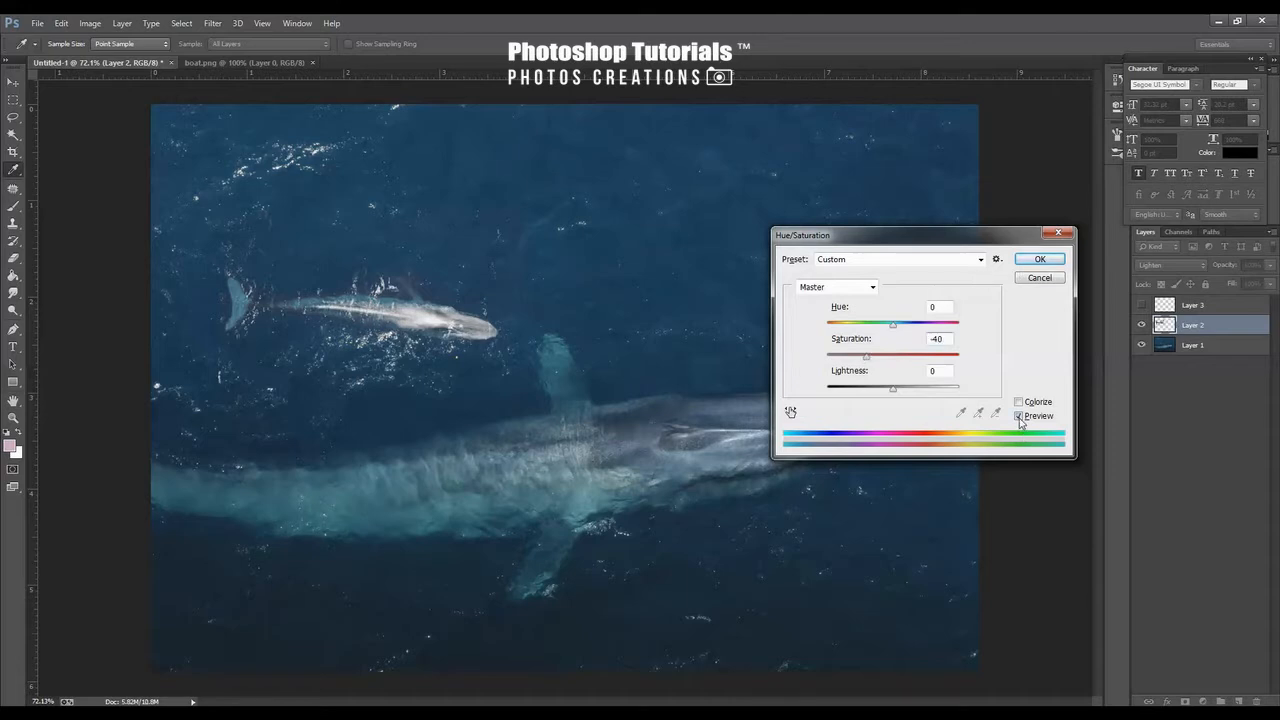
{"action": "left_click", "coordinate": [1038, 261]}
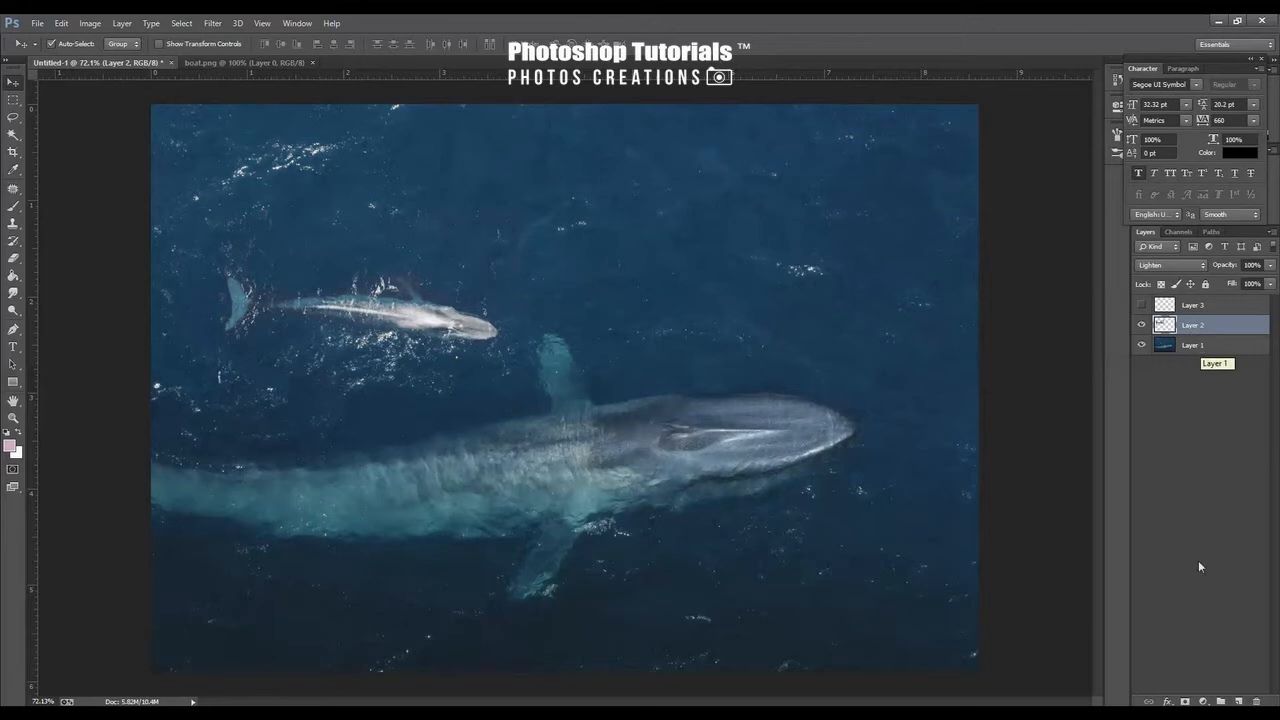
Add a Brightness/Contrast adjustment layer with brightness -61 and contrast 7, then close its properties
{"action": "left_click", "coordinate": [1203, 701]}
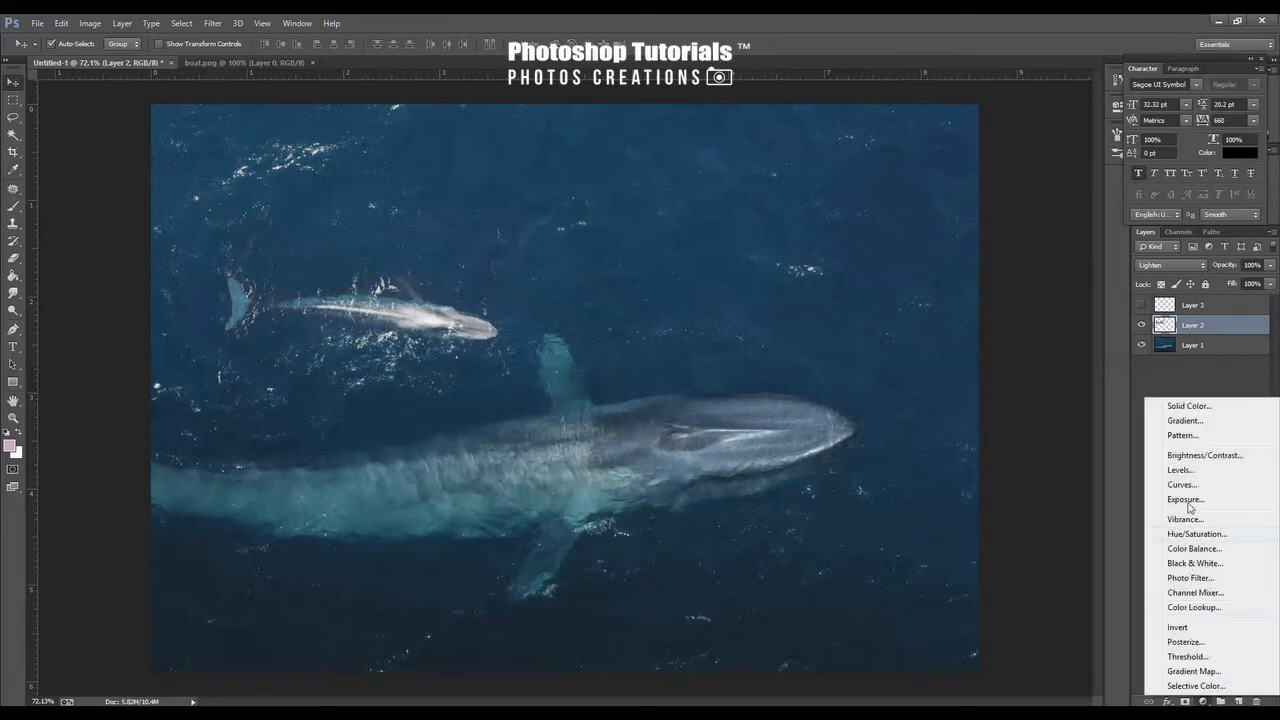
{"action": "left_click", "coordinate": [1208, 456]}
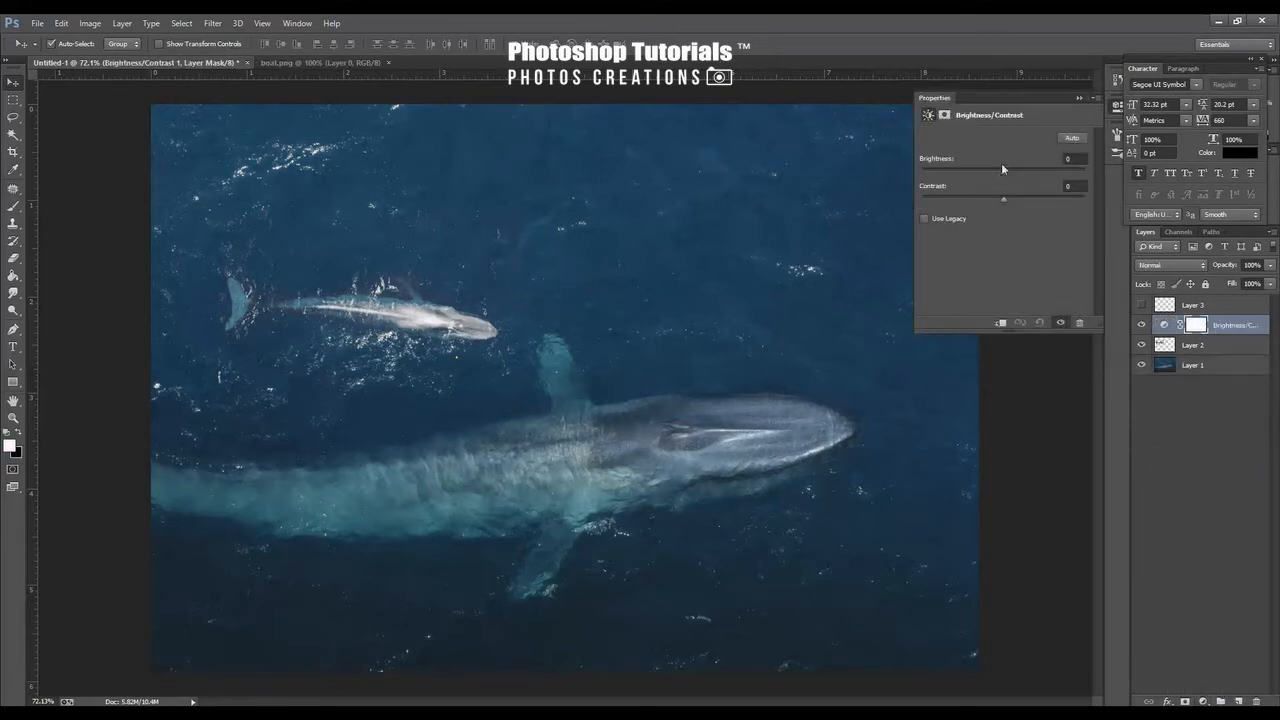
{"action": "mouse_move", "coordinate": [1001, 175]}
{"action": "left_mouse_down"}
{"action": "mouse_move", "coordinate": [970, 172]}
{"action": "mouse_move", "coordinate": [1008, 198]}
{"action": "left_mouse_up"}
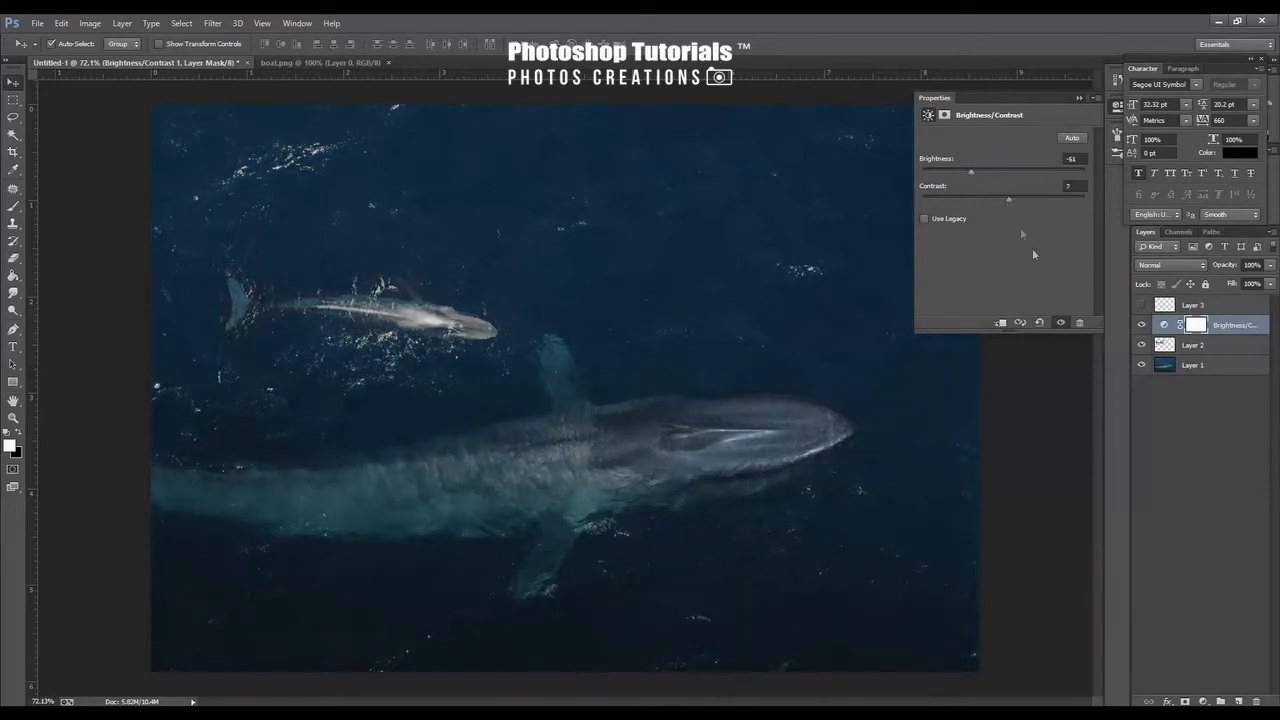
{"action": "left_click", "coordinate": [1078, 99]}
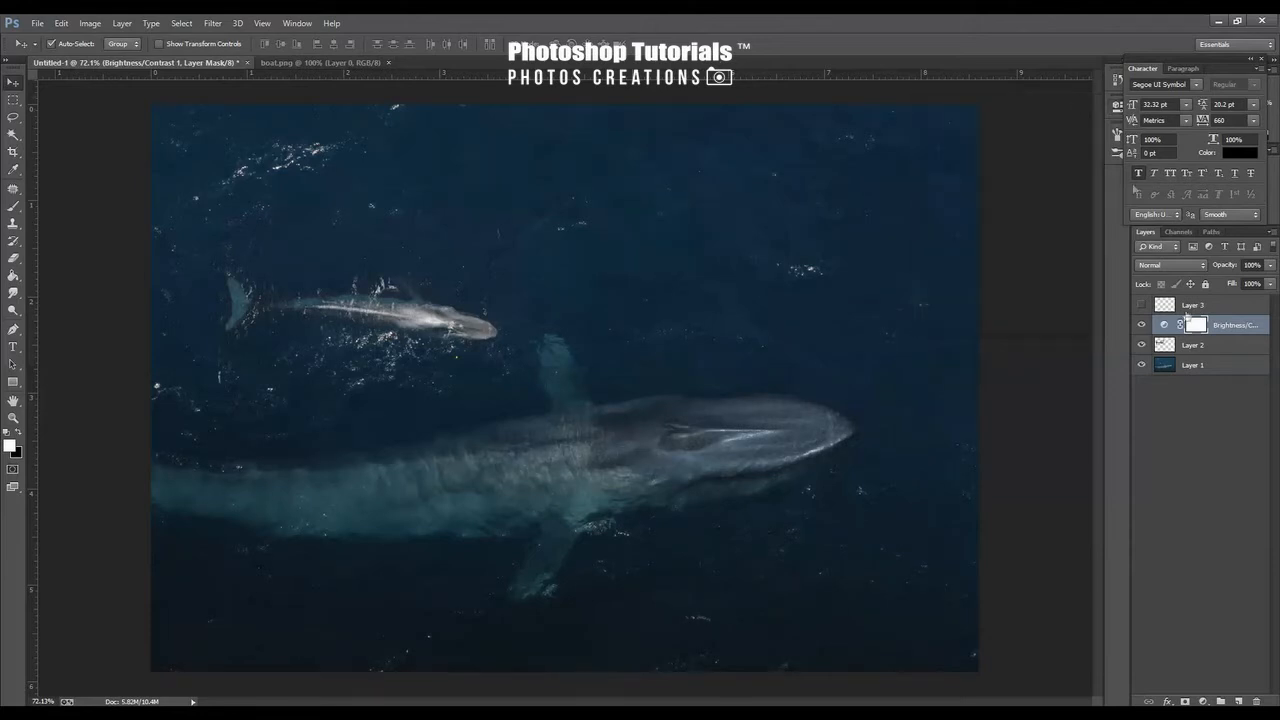
Show the boat layer again and nudge the boat slightly down and to the right
{"action": "left_click", "coordinate": [1203, 366]}
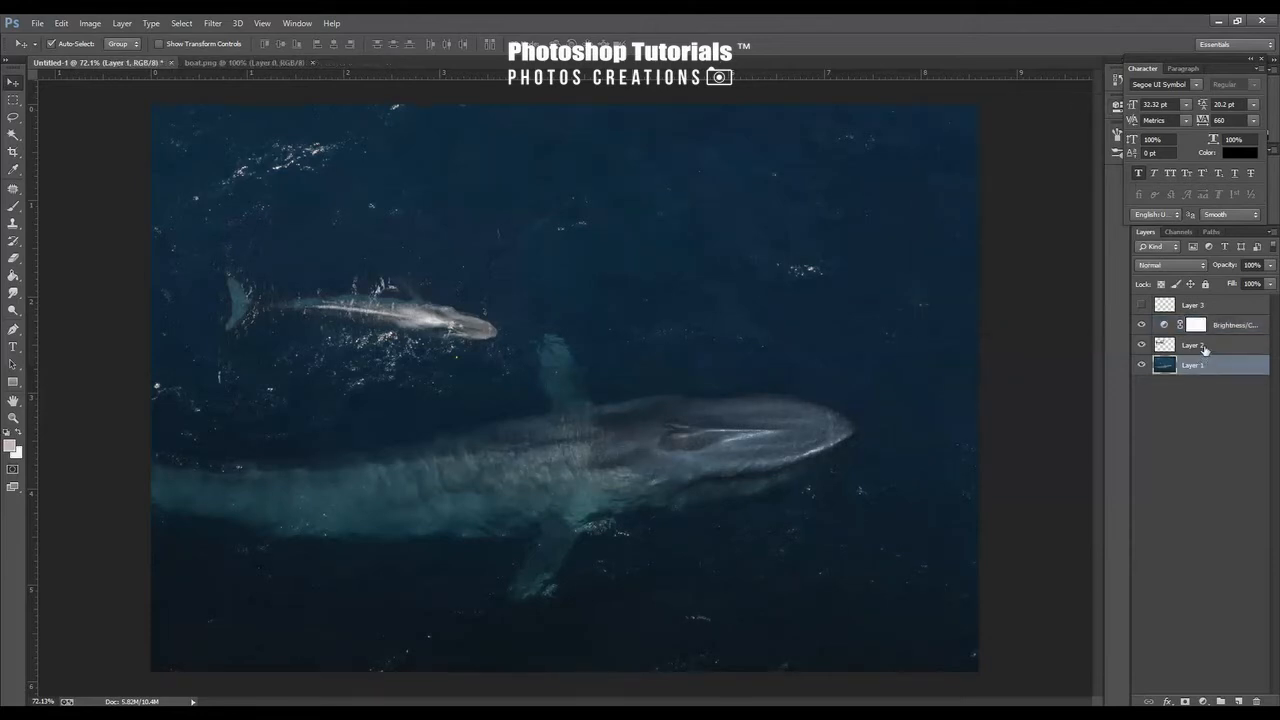
{"action": "left_click", "coordinate": [1205, 347], "text": "shift"}
{"action": "left_click", "coordinate": [1140, 305]}
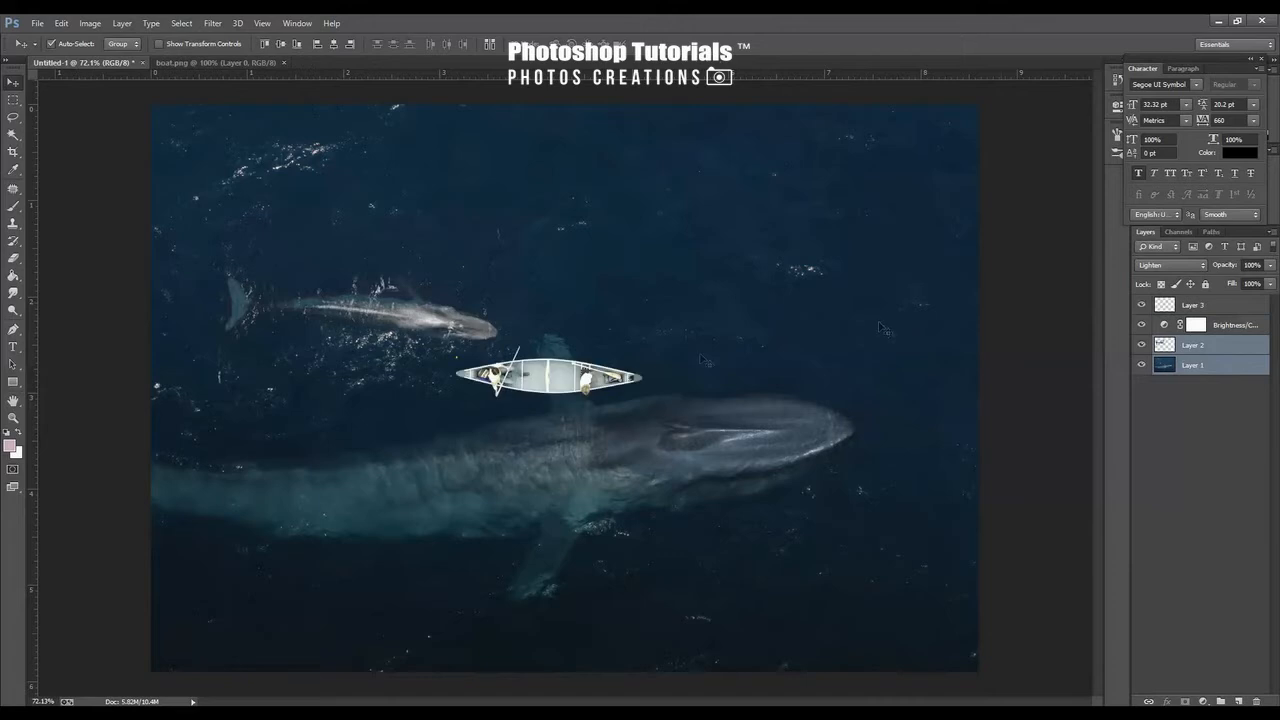
{"action": "left_click_drag", "start_coordinate": [552, 383], "coordinate": [563, 389]}
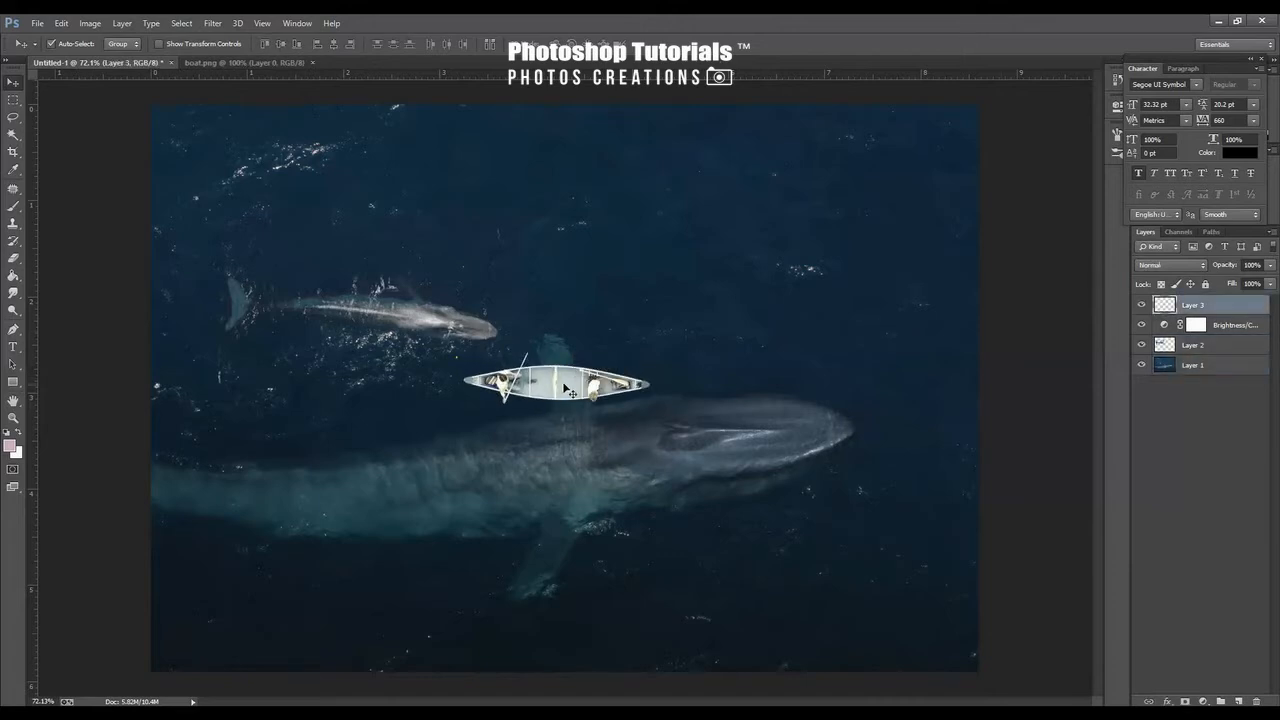
Scale the boat slightly larger with Free Transform and commit the transform
{"action": "key", "text": "ctrl+t"}
{"action": "left_click_drag", "start_coordinate": [640, 397], "coordinate": [557, 379]}
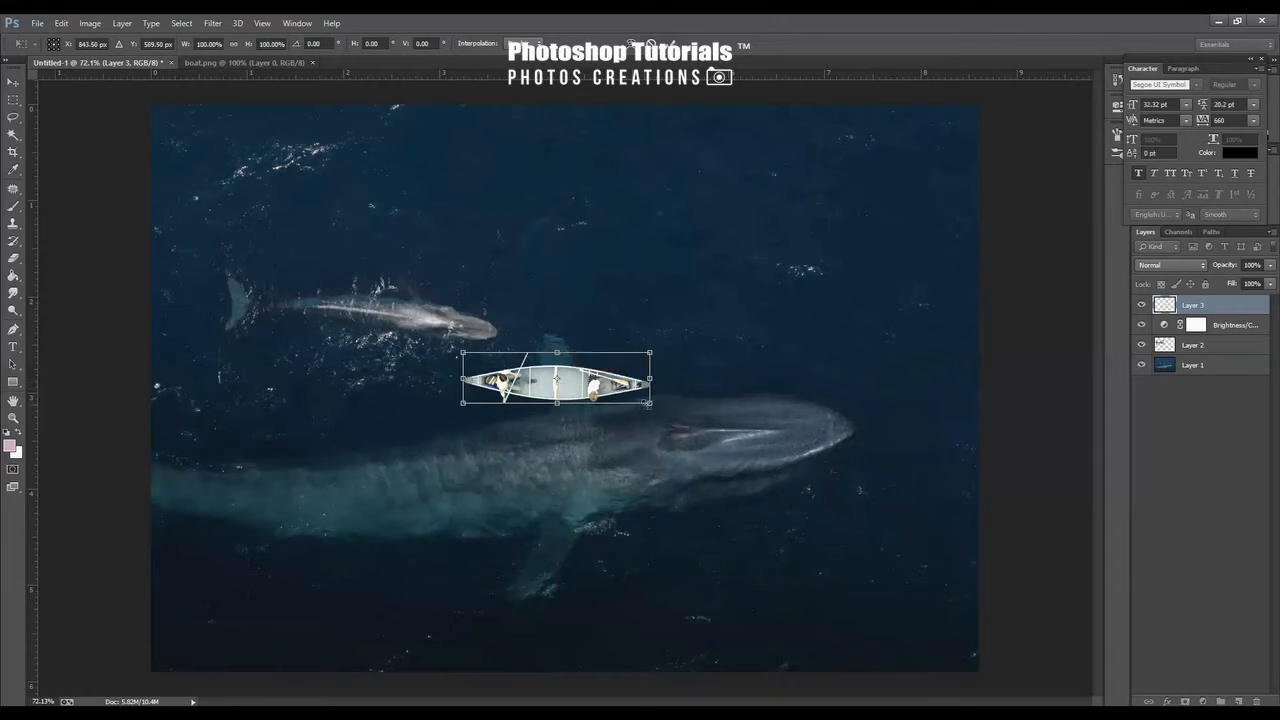
{"action": "left_click_drag", "start_coordinate": [651, 403], "coordinate": [678, 415]}
{"action": "key", "text": "Return"}
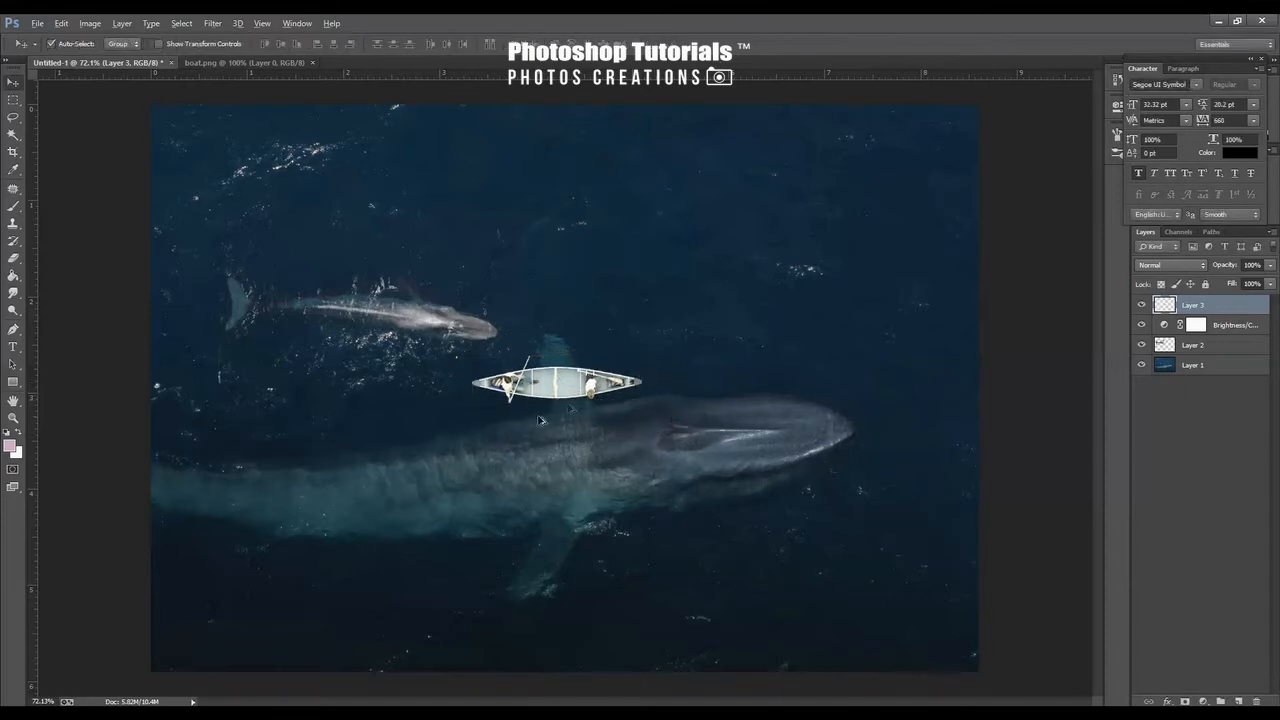
Add a Drop Shadow layer style to the boat layer with a distance of 6 px and size of 29 px
{"action": "scroll", "coordinate": [612, 398], "scroll_direction": "up", "scroll_amount": 5}
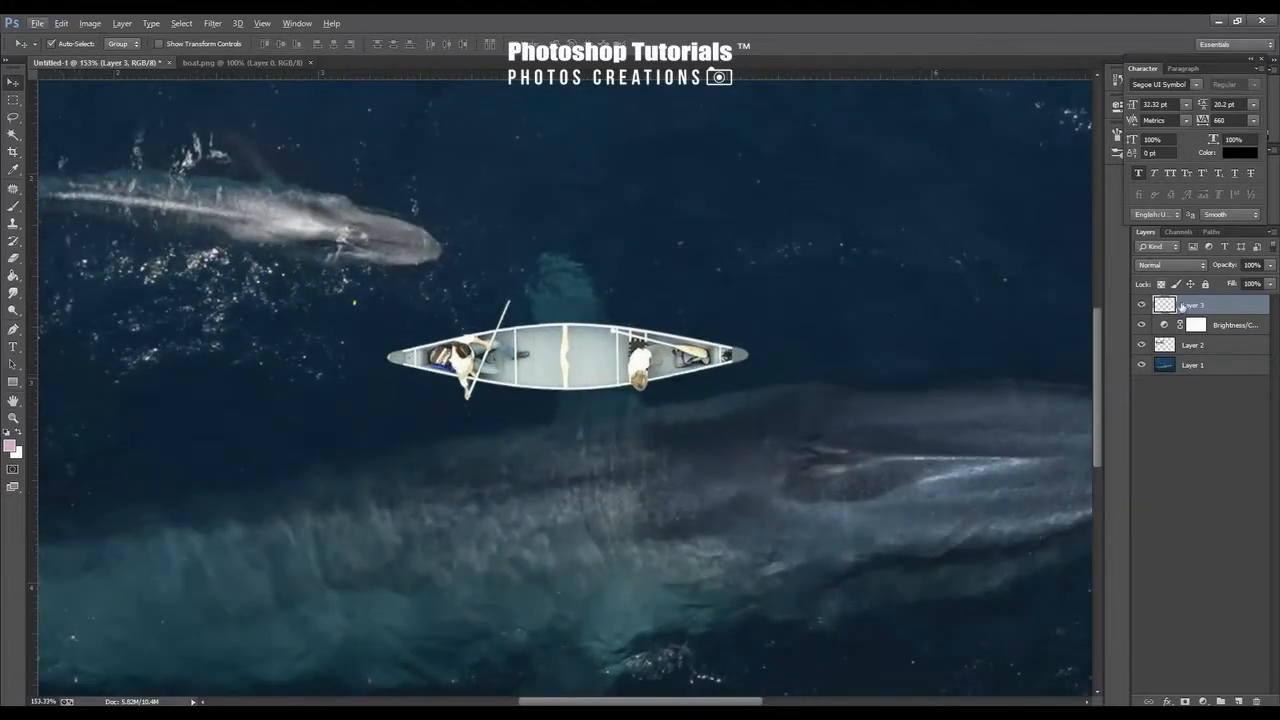
{"action": "right_click", "coordinate": [1182, 307]}
{"action": "left_click", "coordinate": [1022, 155]}
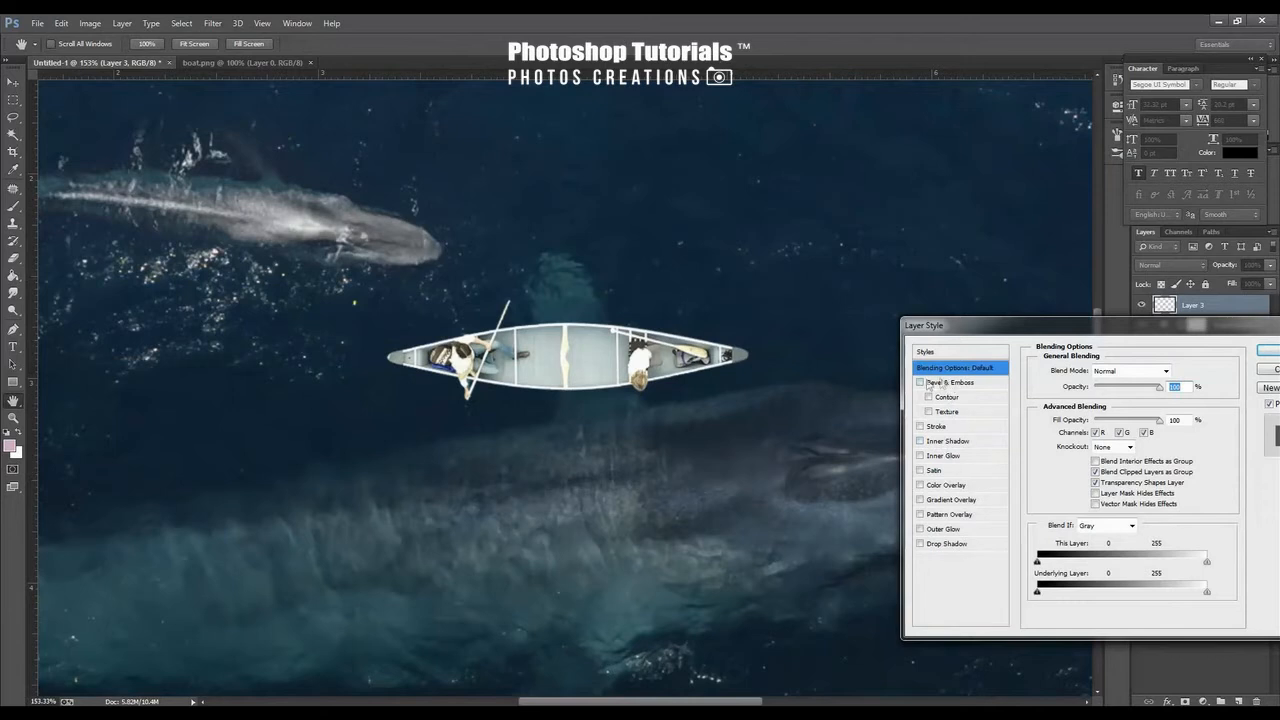
{"action": "left_click", "coordinate": [925, 545]}
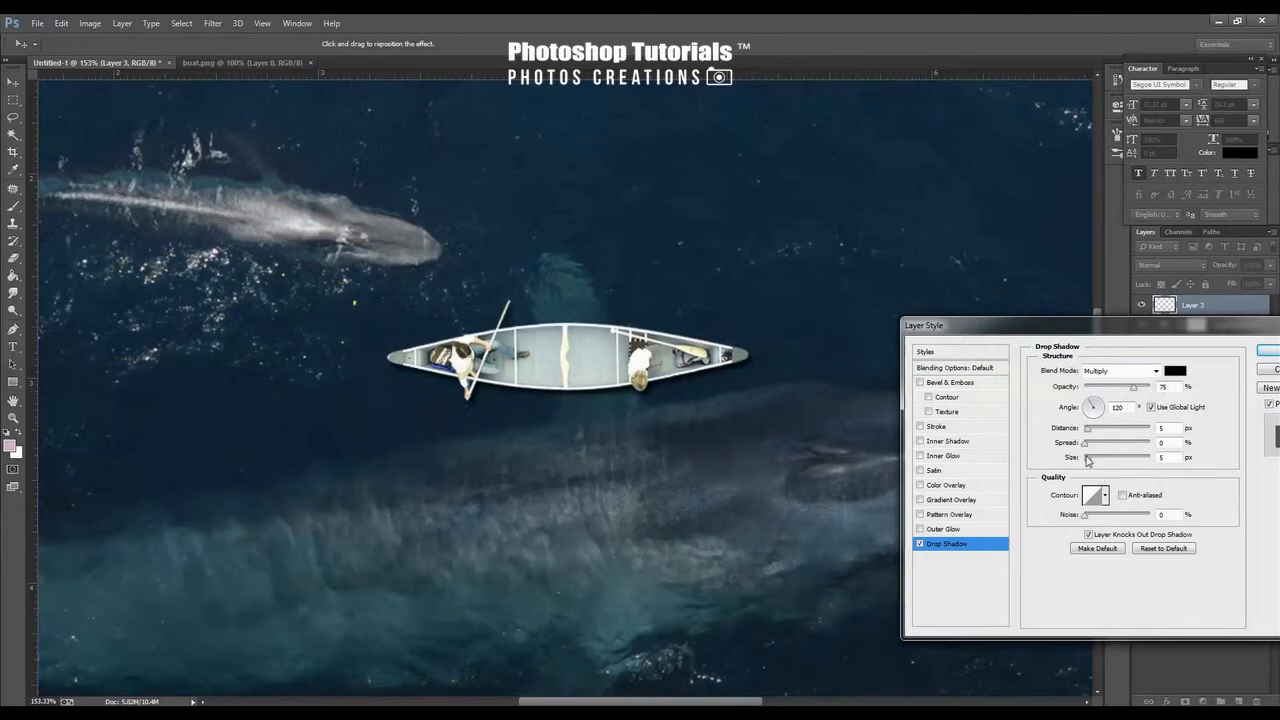
{"action": "left_click_drag", "start_coordinate": [1088, 458], "coordinate": [1088, 433]}
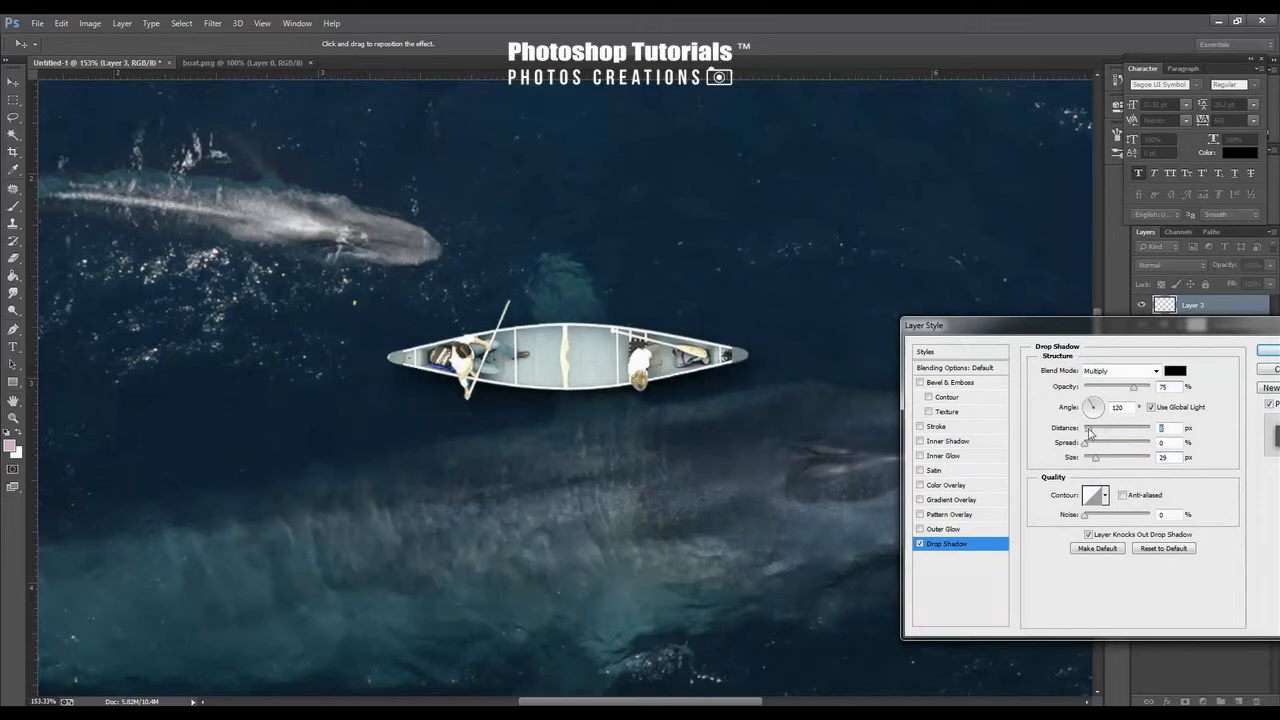
{"action": "left_click_drag", "start_coordinate": [1133, 388], "coordinate": [1121, 394]}
{"action": "left_click_drag", "start_coordinate": [1005, 330], "coordinate": [935, 314]}
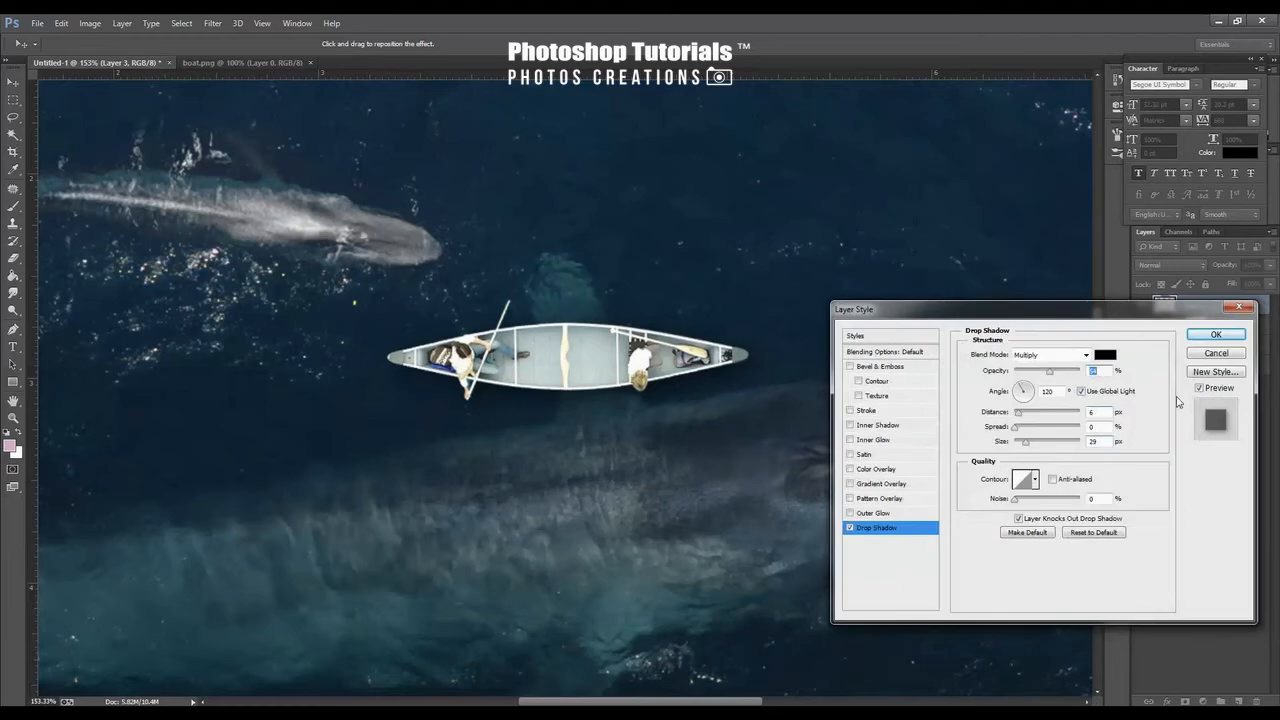
{"action": "left_click", "coordinate": [1199, 388]}
{"action": "left_click", "coordinate": [1199, 388]}
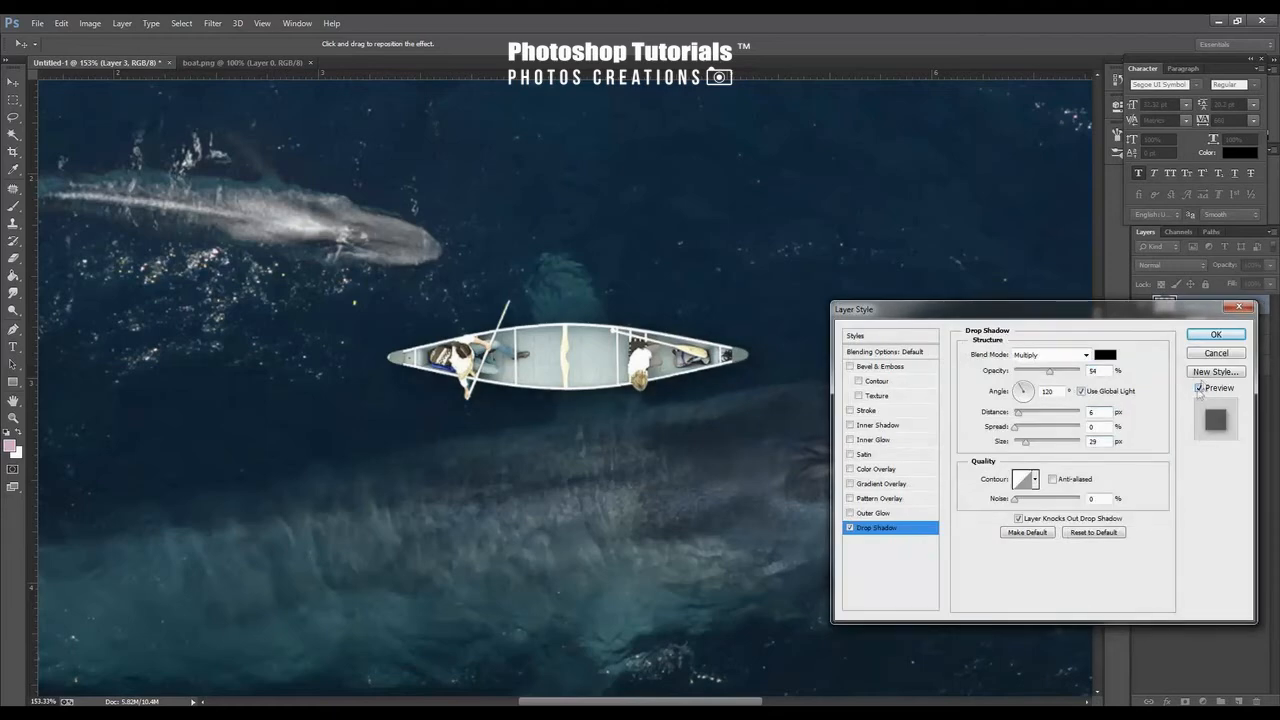
{"action": "left_click", "coordinate": [1215, 337]}
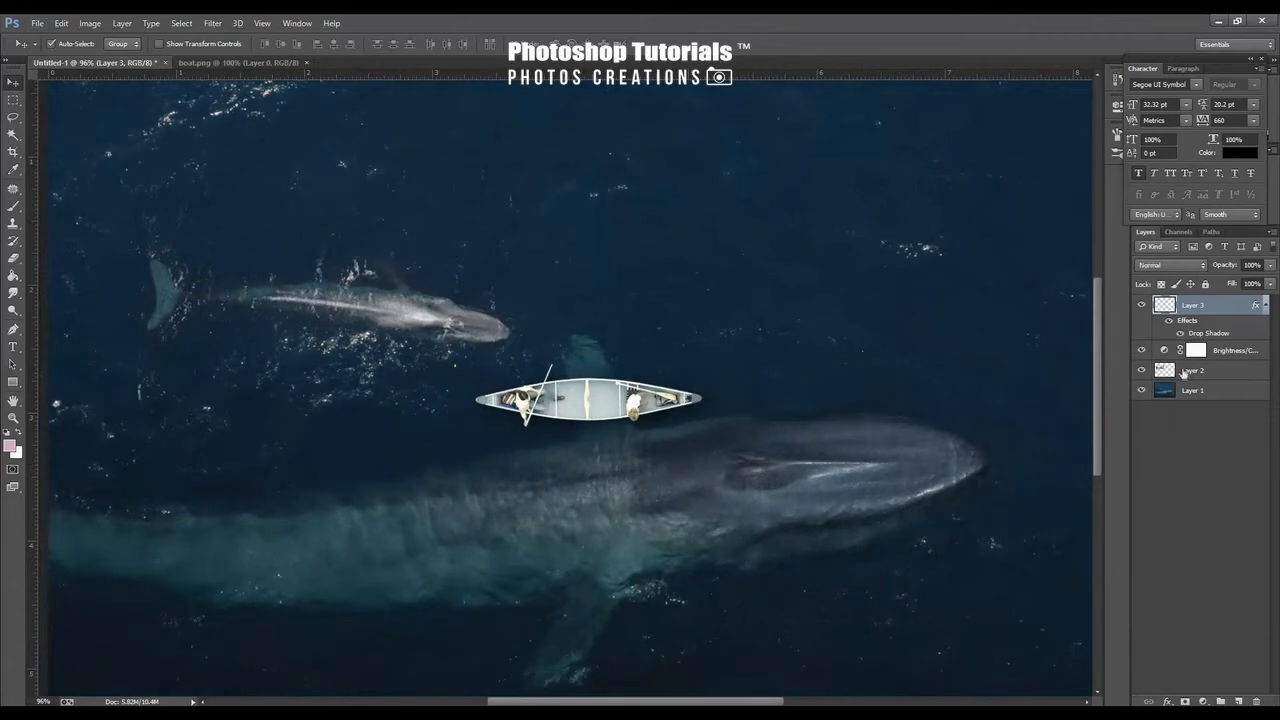
Try luminance noise reduction on the large whale layer in the Camera Raw Filter, then cancel it
{"action": "left_click", "coordinate": [1185, 372]}
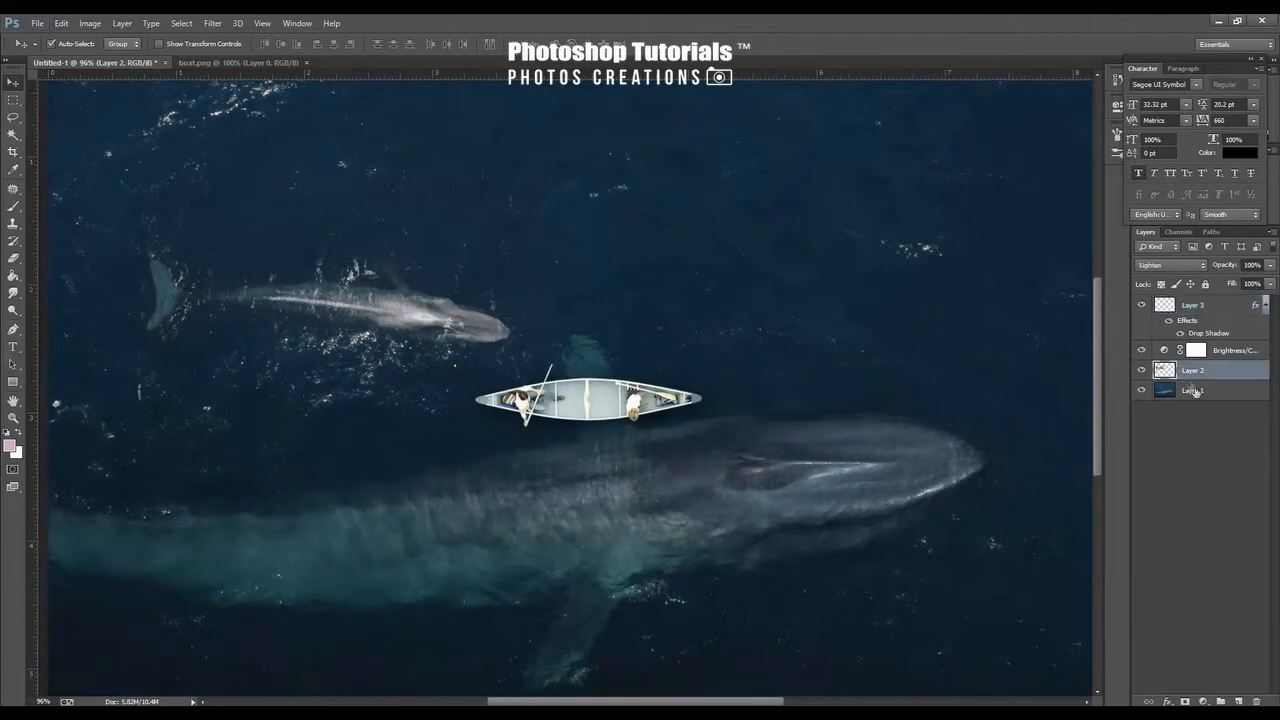
{"action": "left_click", "coordinate": [1197, 391]}
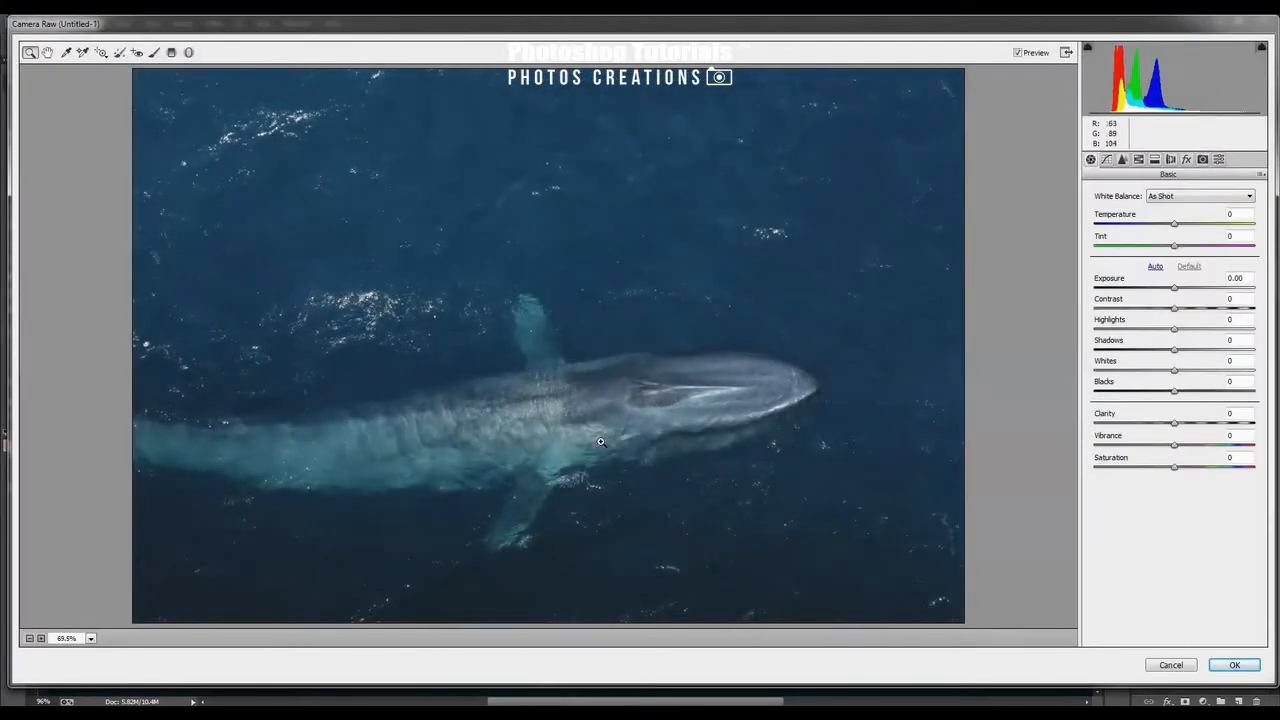
{"action": "left_click", "coordinate": [743, 360]}
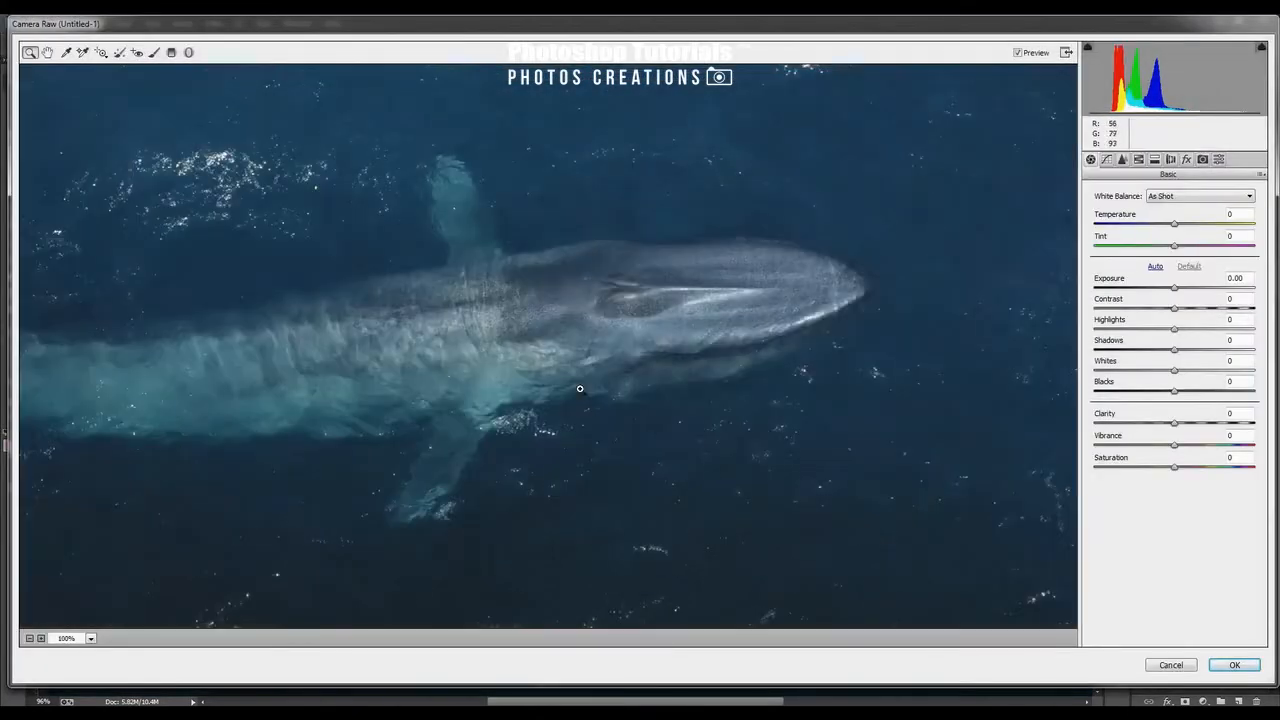
{"action": "left_click", "coordinate": [743, 360]}
{"action": "left_click", "coordinate": [1122, 159]}
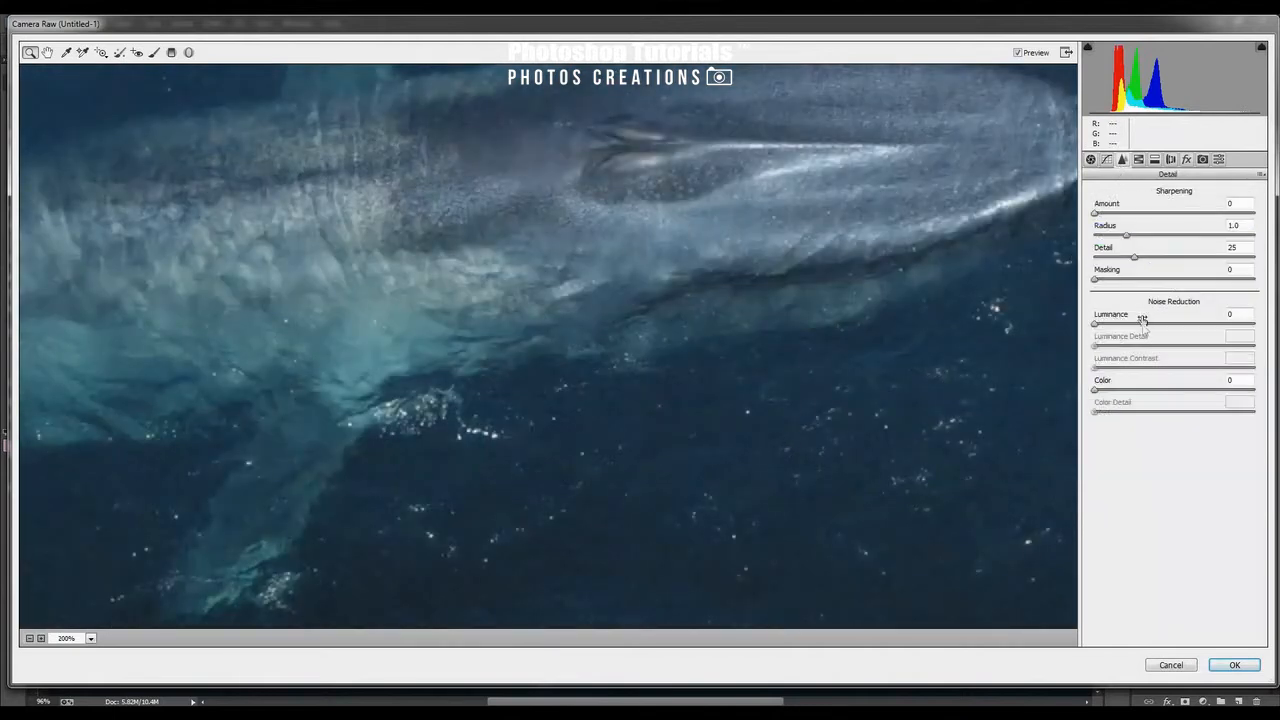
{"action": "left_click", "coordinate": [1142, 325]}
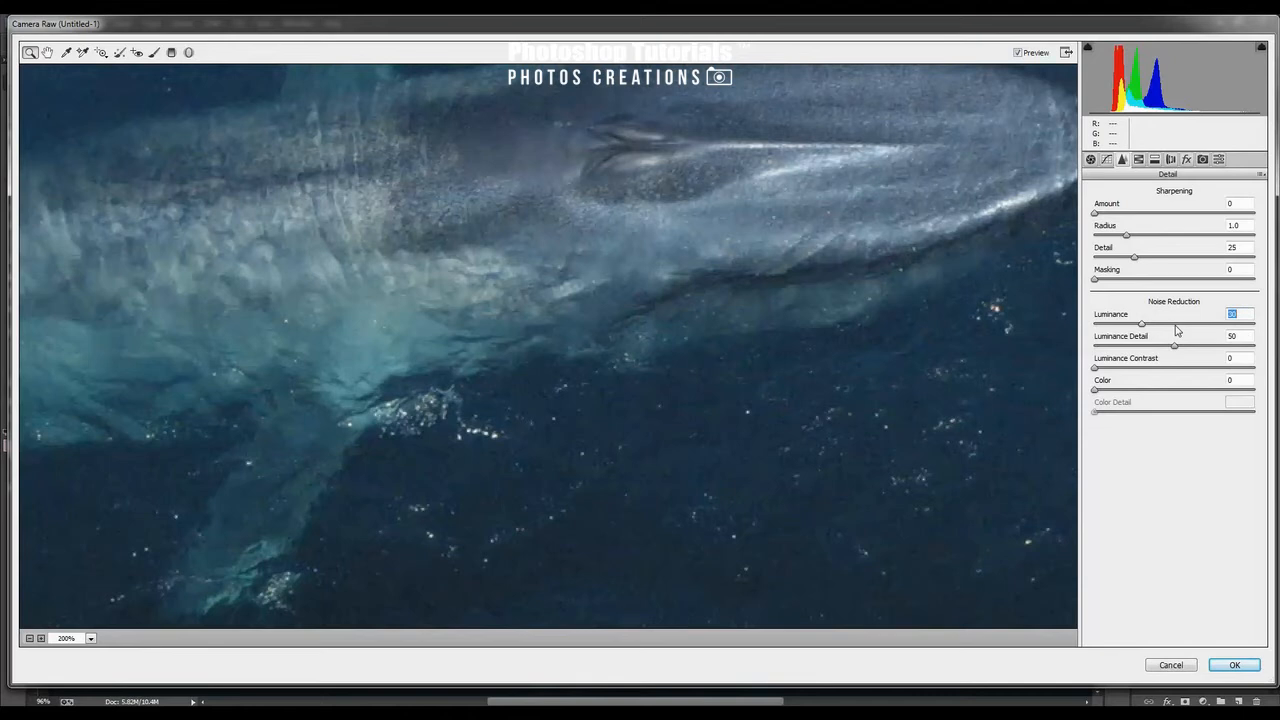
{"action": "left_click", "coordinate": [1096, 324]}
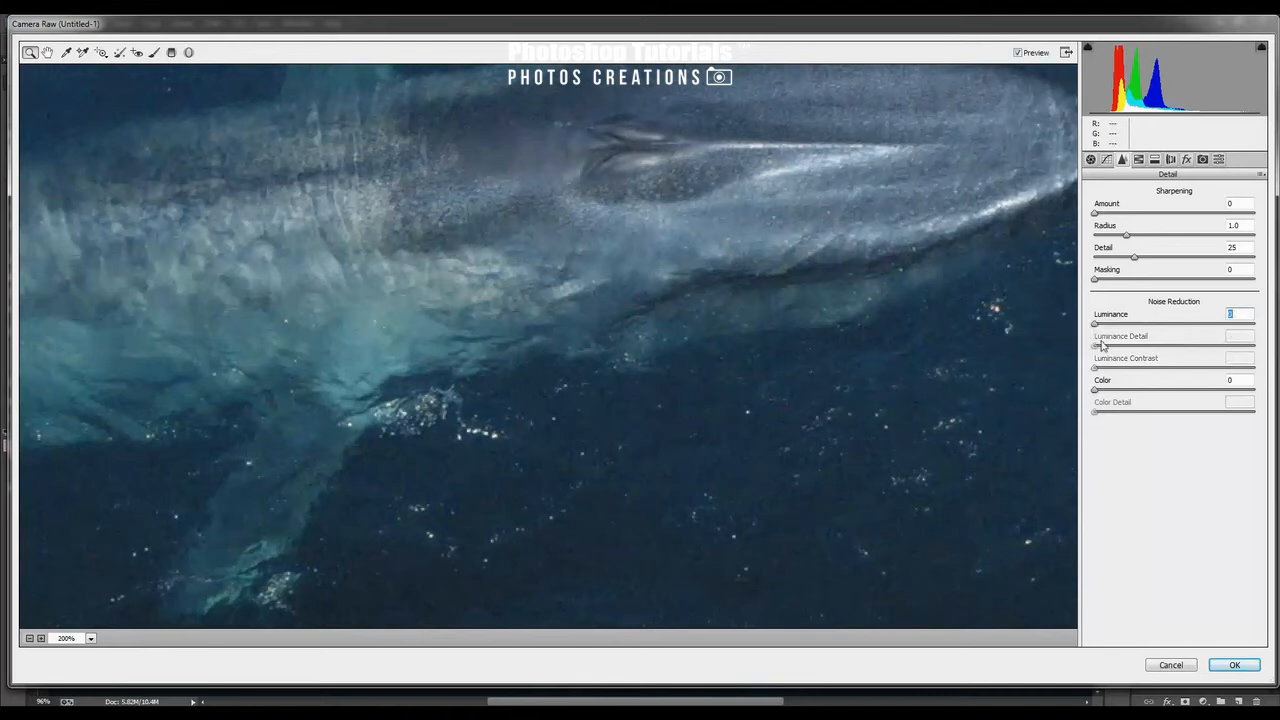
{"action": "left_click", "coordinate": [1168, 664]}
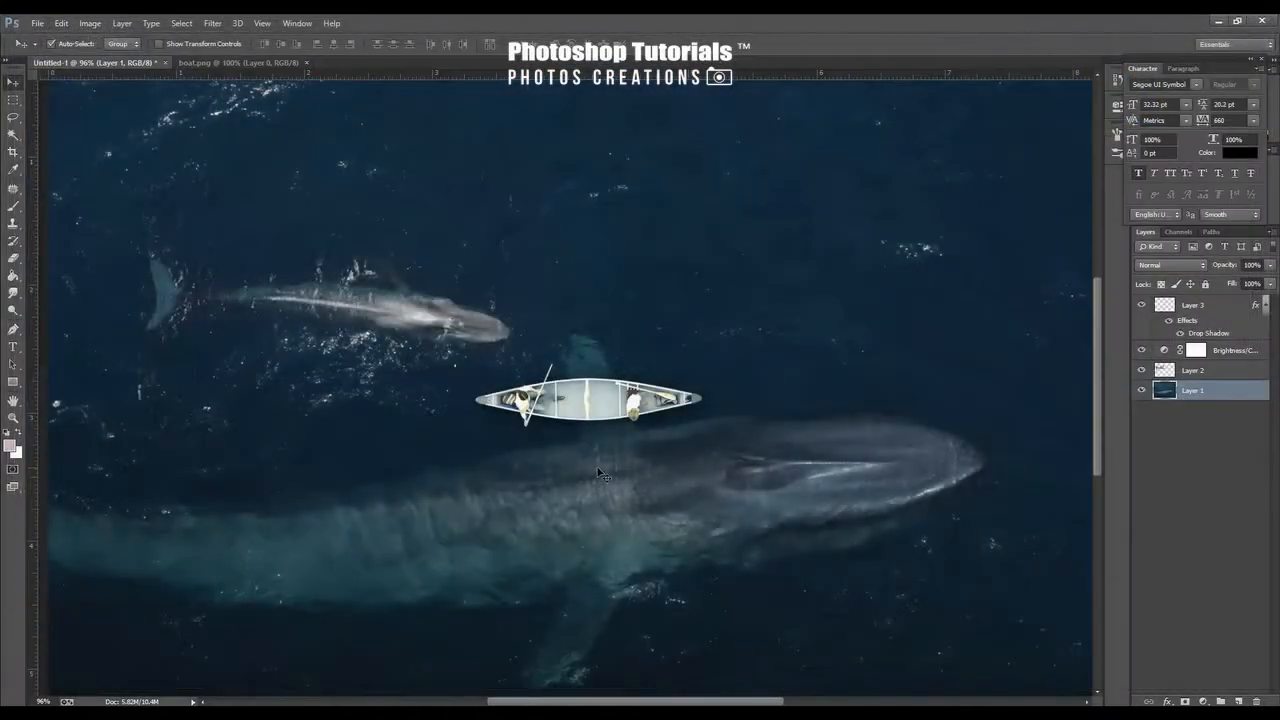
Apply Camera Raw Filter luminance noise reduction to the large whale layer
{"action": "scroll", "coordinate": [600, 472], "scroll_direction": "down", "scroll_amount": 2}
{"action": "scroll", "coordinate": [600, 472], "scroll_direction": "up", "scroll_amount": 1}
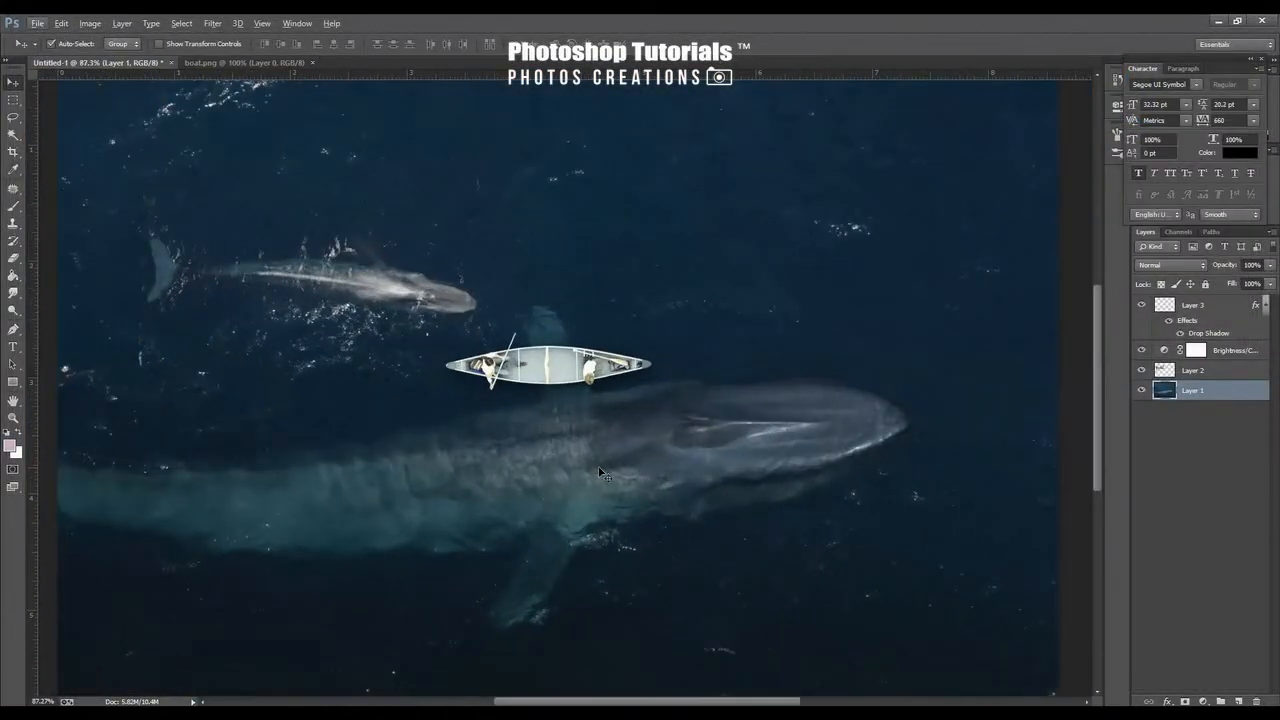
{"action": "key", "text": "ctrl+shift+a"}
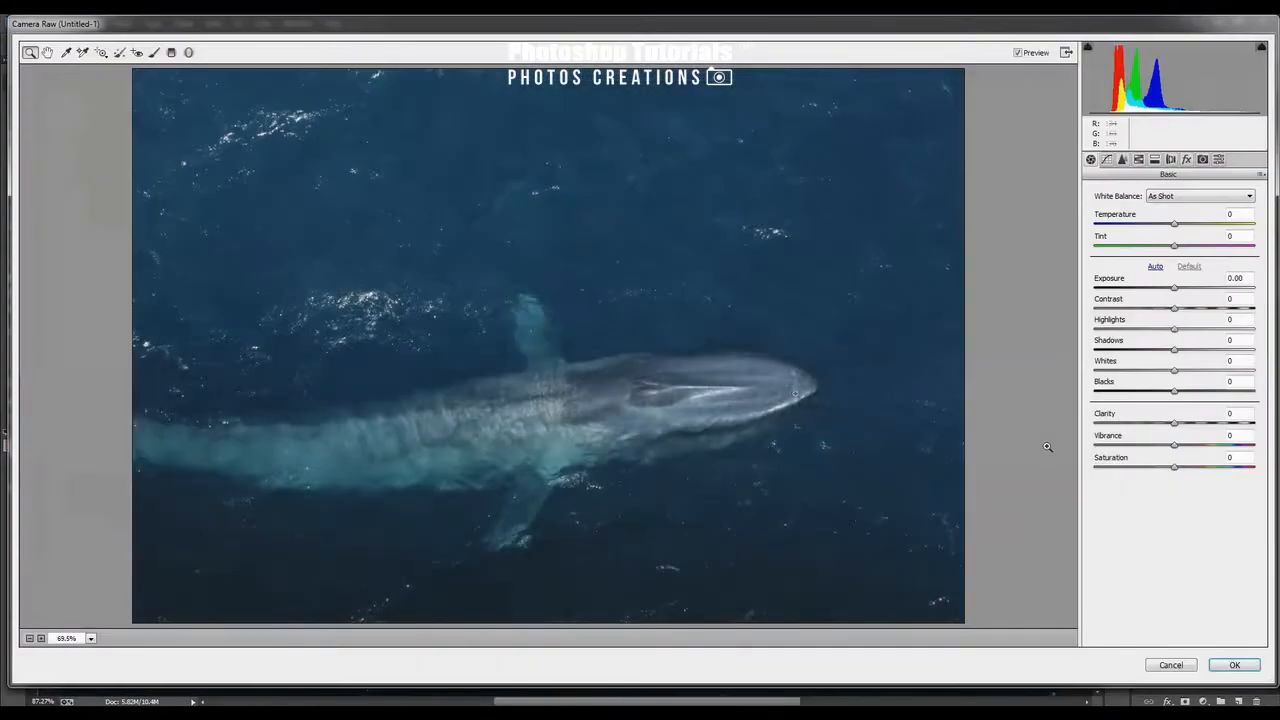
{"action": "left_click", "coordinate": [1122, 160]}
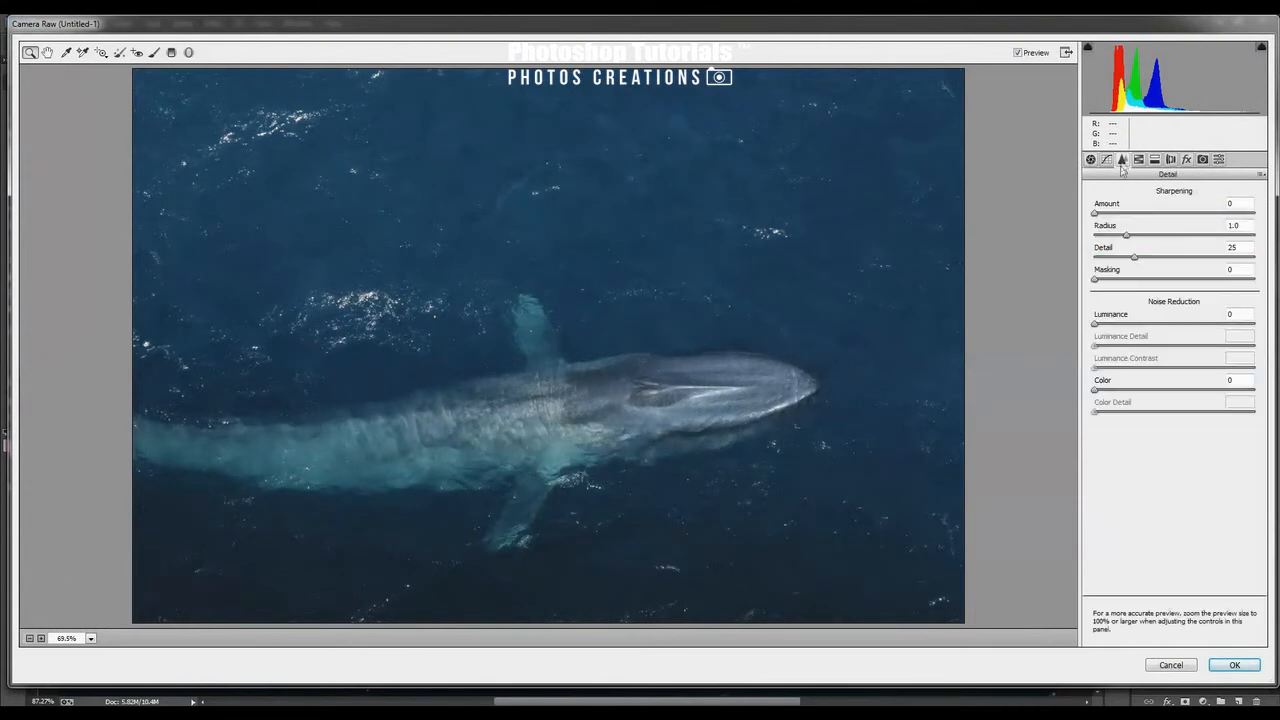
{"action": "left_click", "coordinate": [1141, 326]}
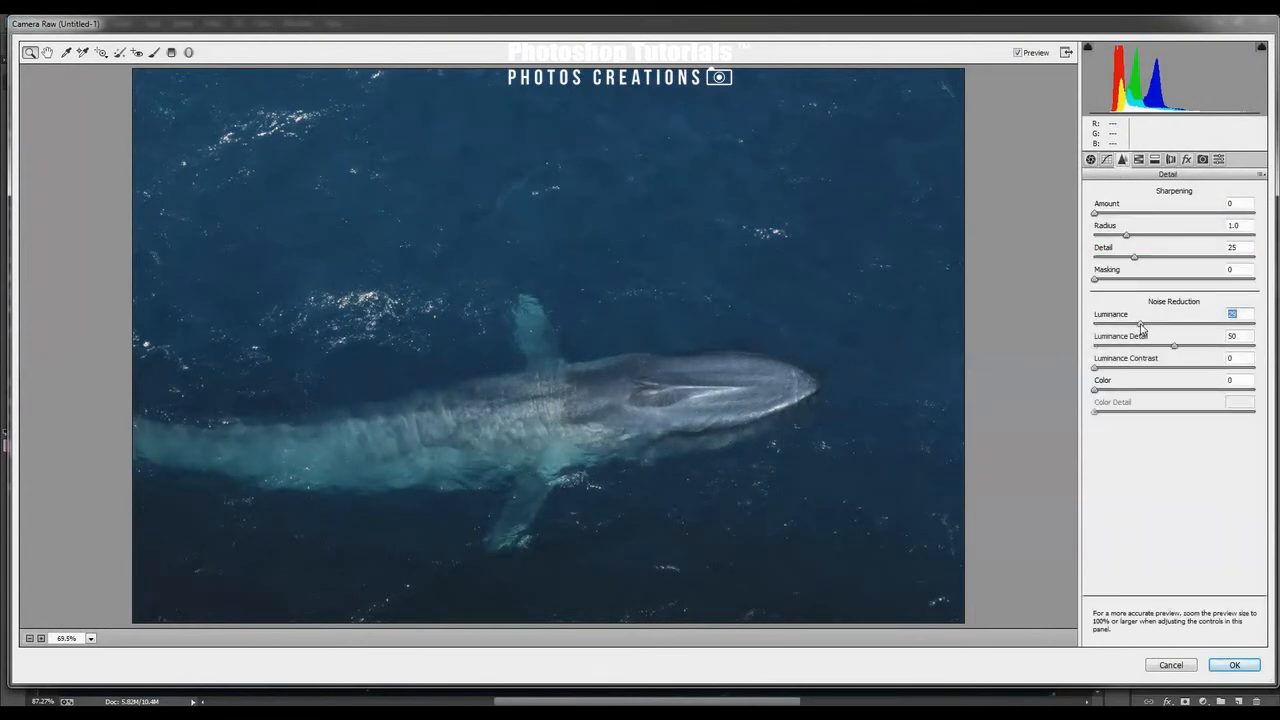
{"action": "left_click", "coordinate": [1235, 665]}
{"action": "key", "text": "Return"}
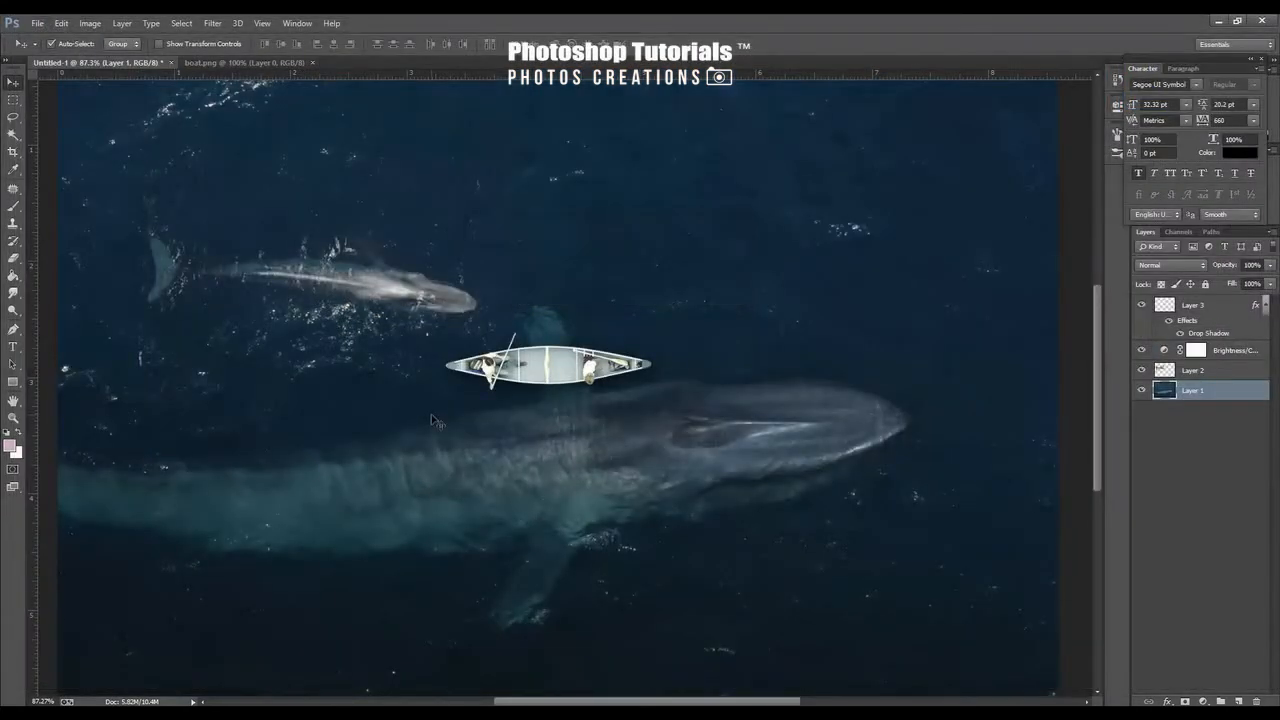
Stamp all visible layers into a new merged layer at the top of the stack
{"action": "scroll", "coordinate": [432, 418], "scroll_direction": "down", "scroll_amount": 1}
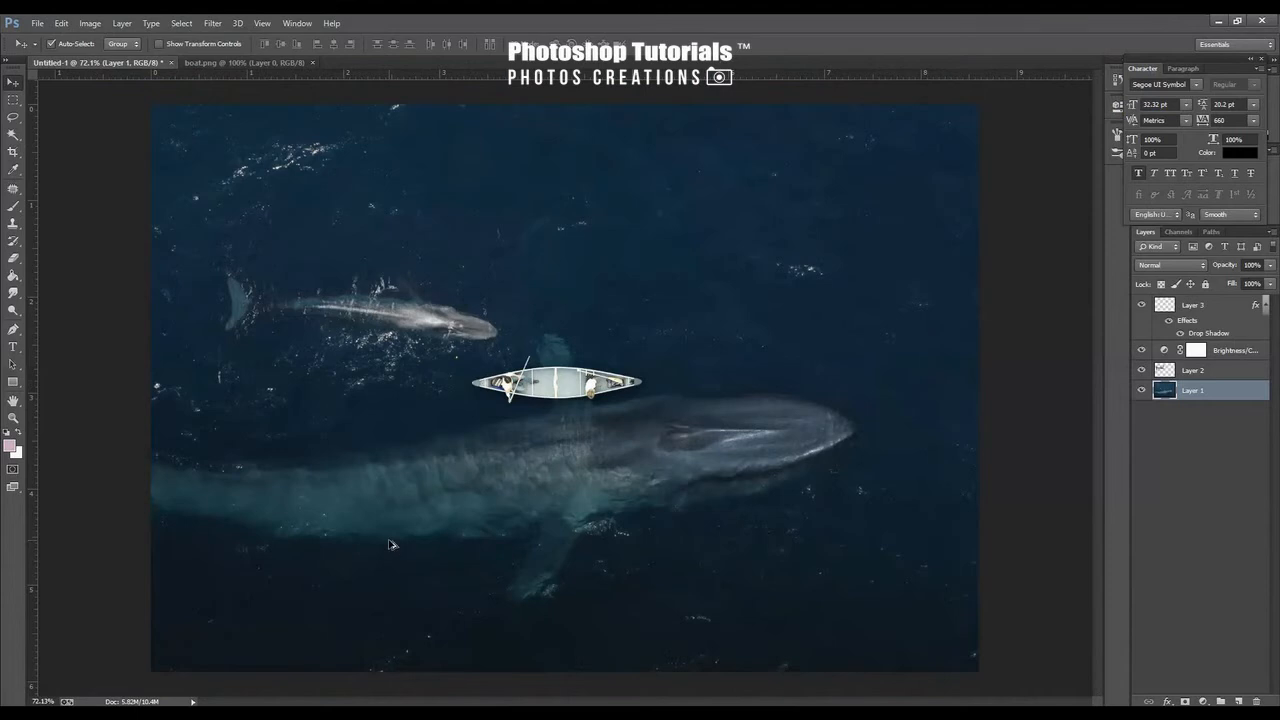
{"action": "scroll", "coordinate": [391, 544], "scroll_direction": "down", "scroll_amount": 1}
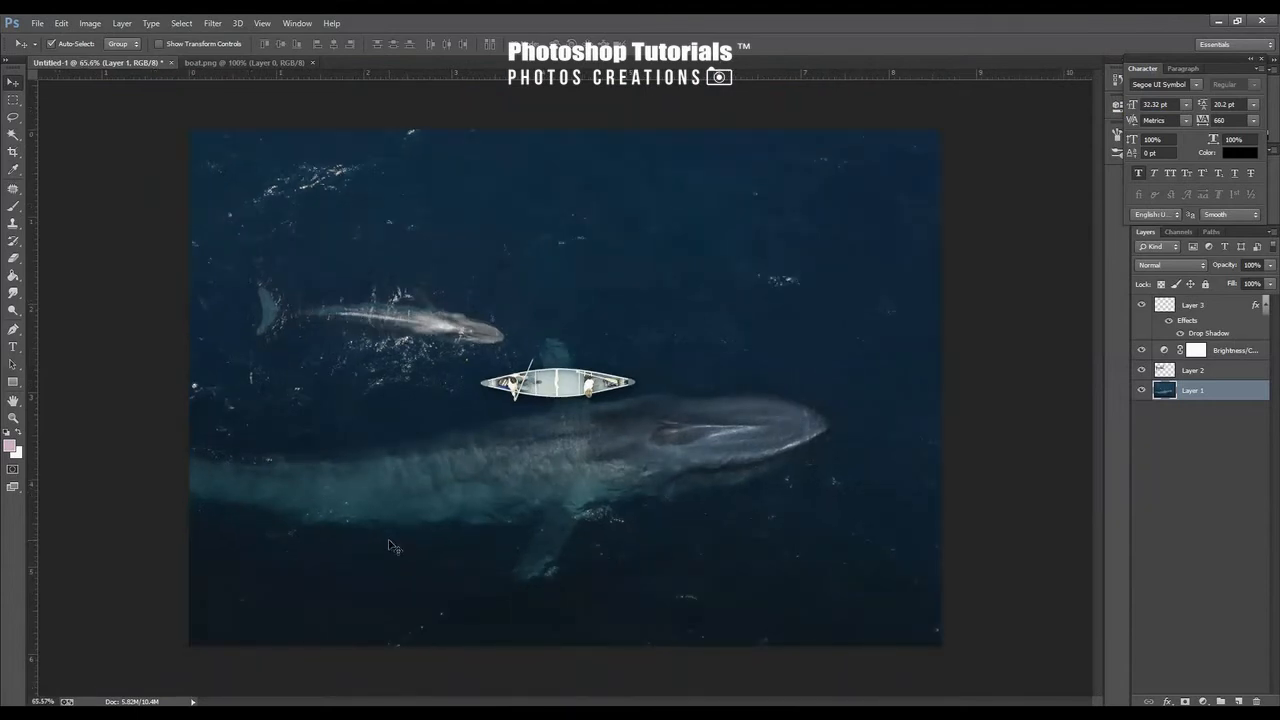
{"action": "scroll", "coordinate": [341, 328], "scroll_direction": "up", "scroll_amount": 1}
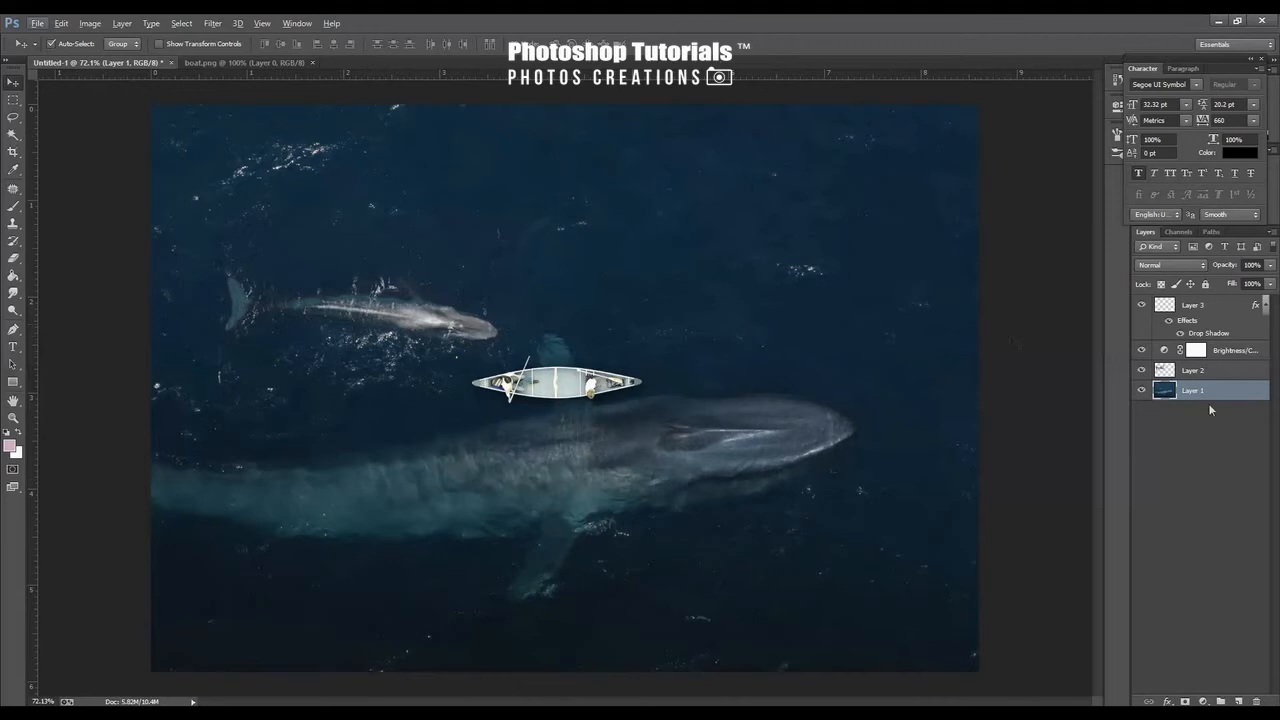
{"action": "left_click", "coordinate": [1240, 309]}
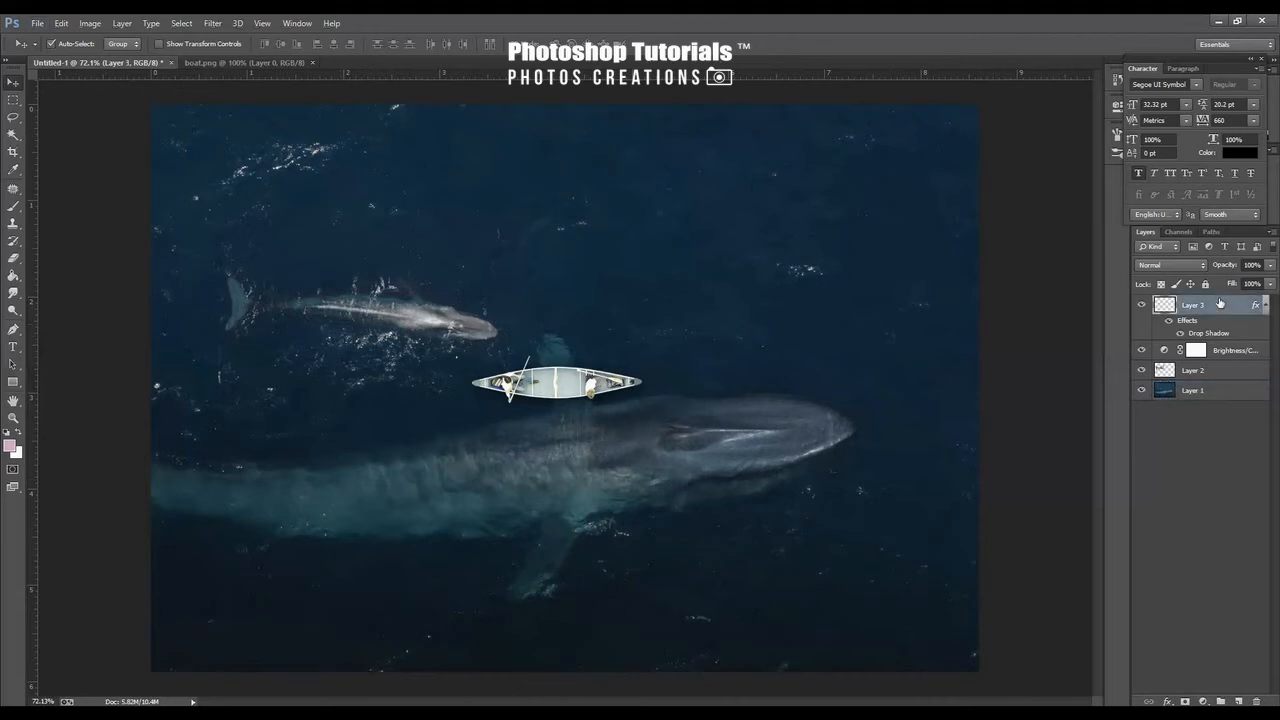
{"action": "key", "text": "ctrl+alt+shift+e"}
Open the Camera Raw Filter on the merged layer and add a darkening post-crop vignette
{"action": "key", "text": "ctrl+shift+a"}
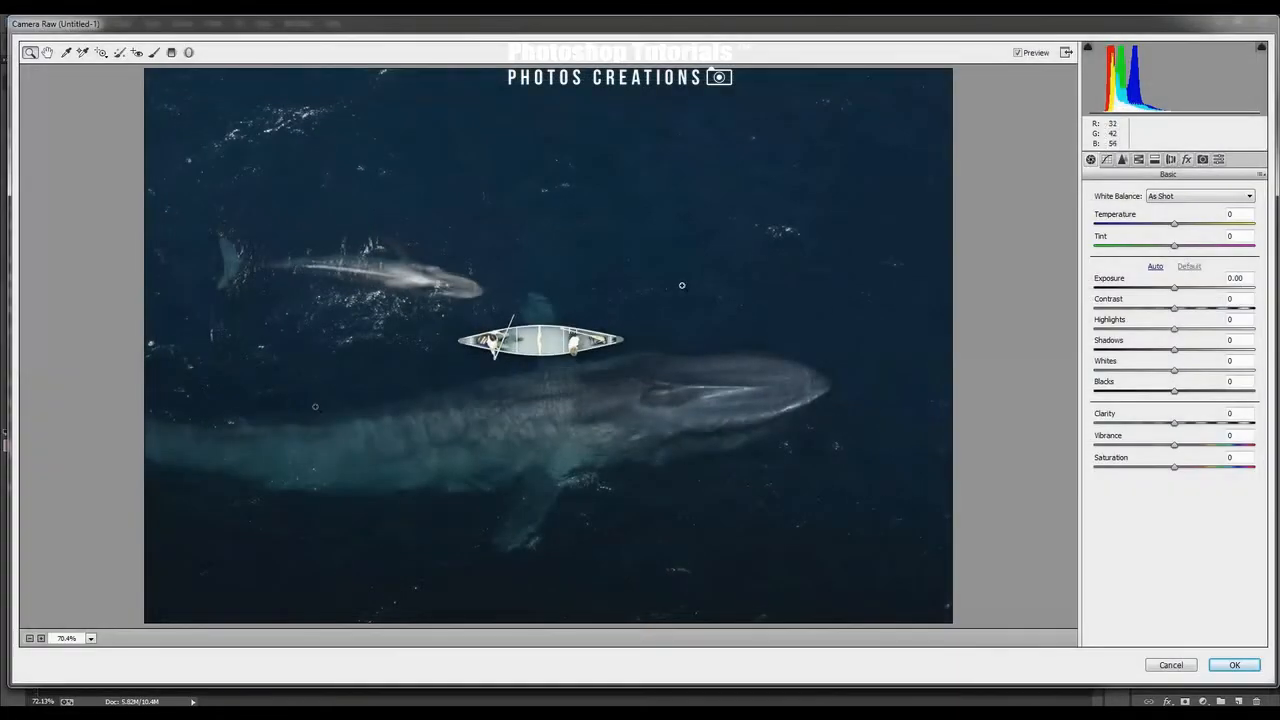
{"action": "left_click", "coordinate": [1186, 160]}
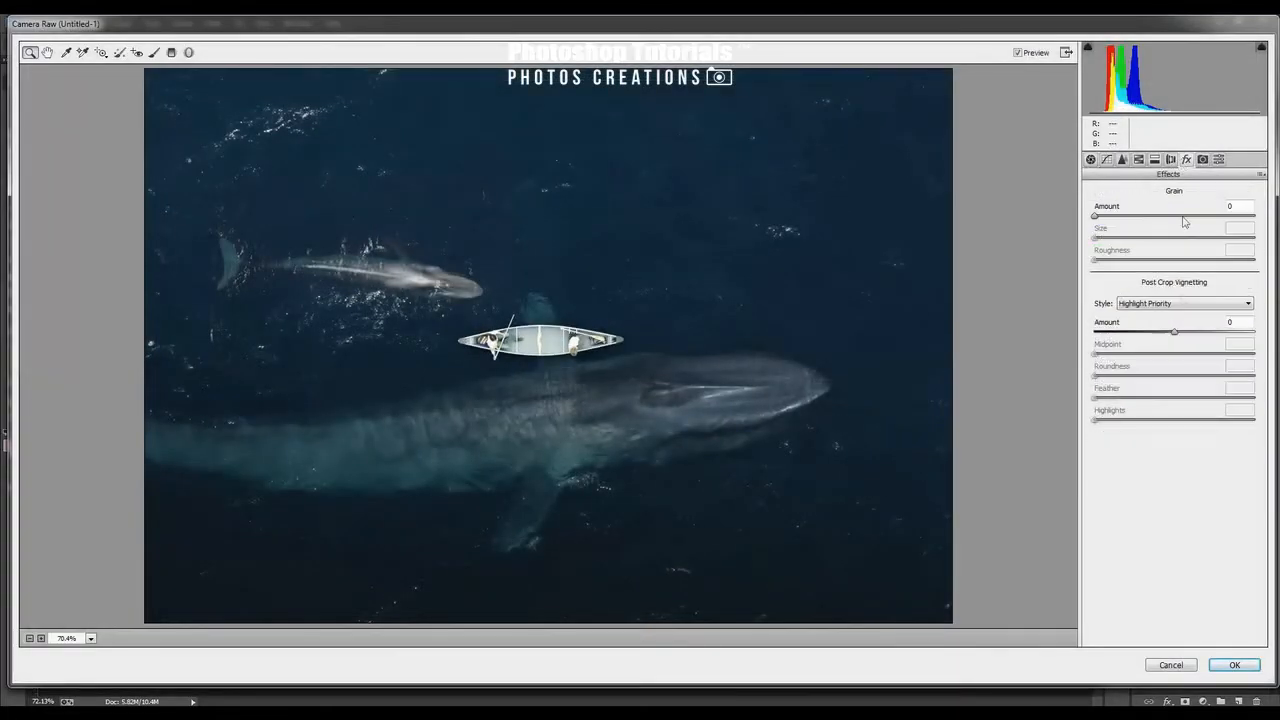
{"action": "left_click", "coordinate": [1163, 332]}
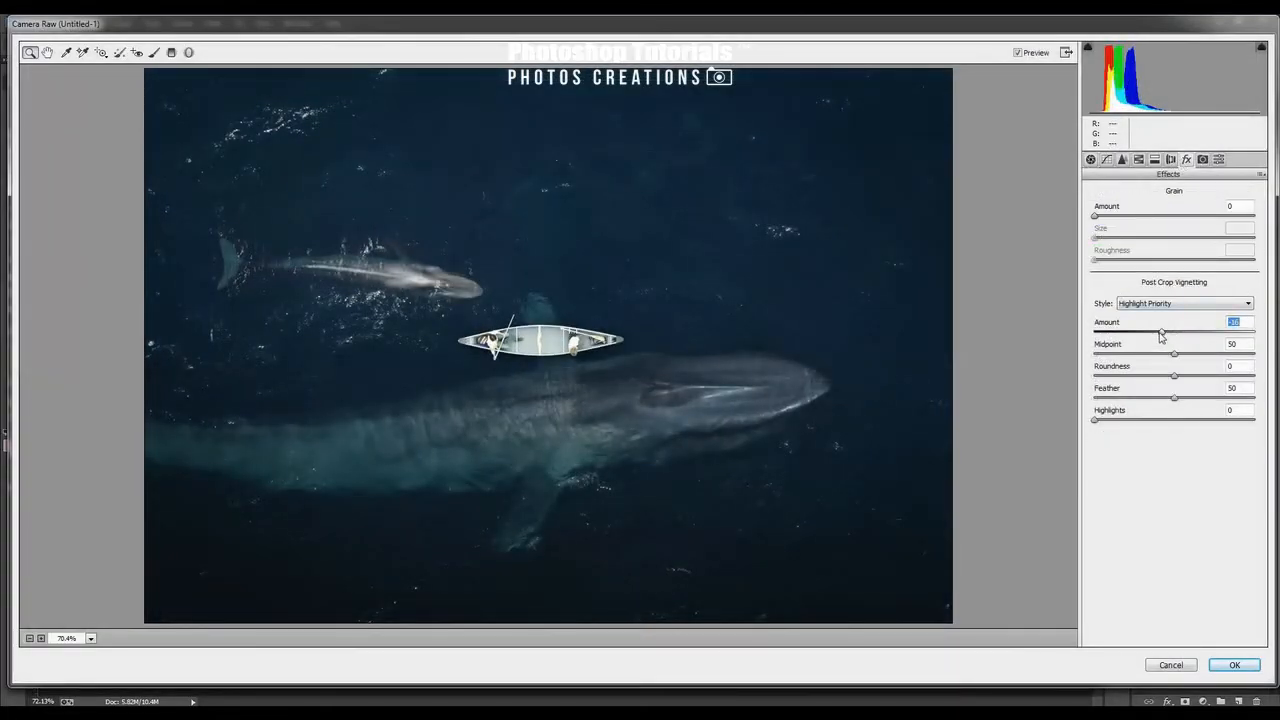
Set Temperature to -17 and Shadows to -35, raise Contrast slightly, and apply the Camera Raw Filter
{"action": "left_click", "coordinate": [1090, 160]}
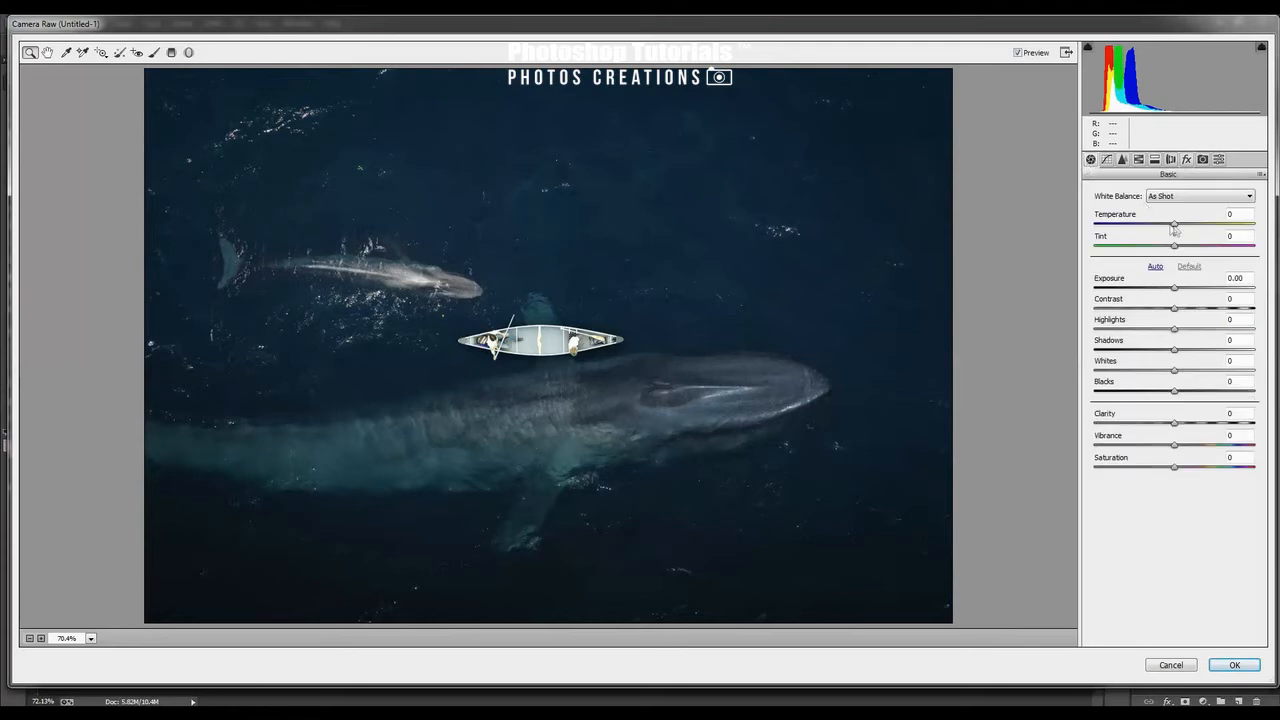
{"action": "left_click_drag", "start_coordinate": [1175, 229], "coordinate": [1162, 228]}
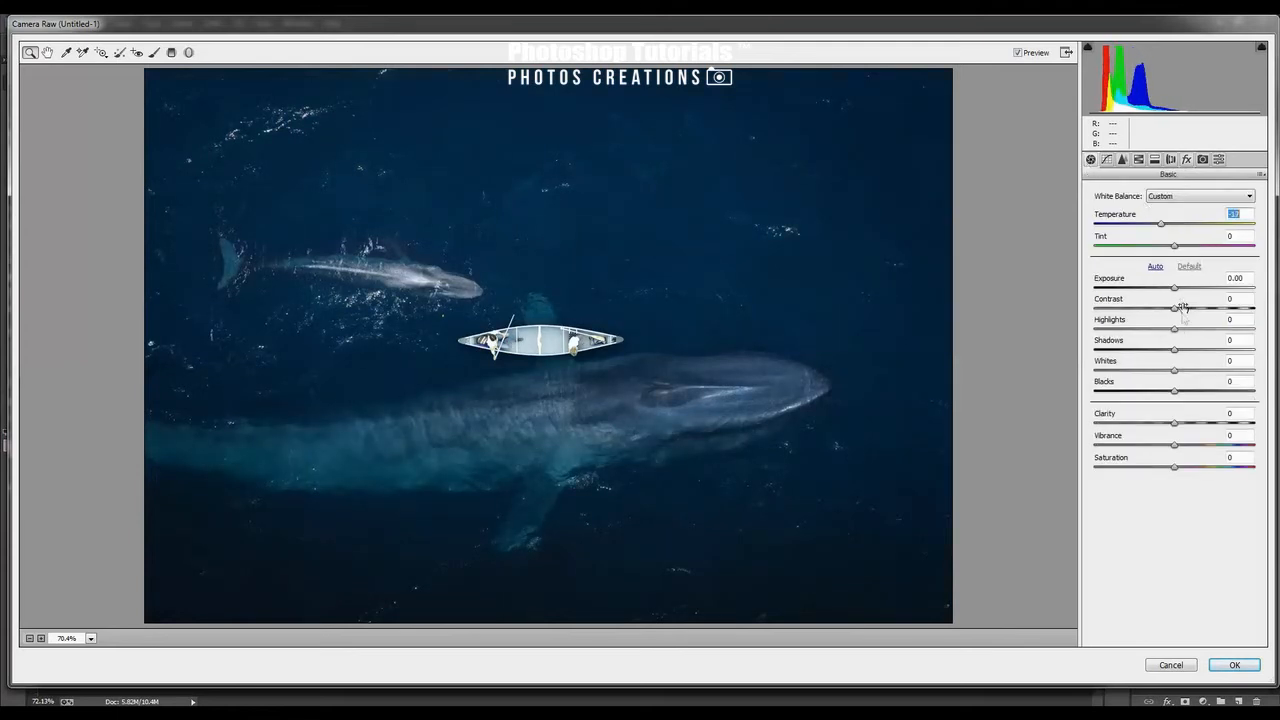
{"action": "left_click_drag", "start_coordinate": [1180, 351], "coordinate": [1149, 352]}
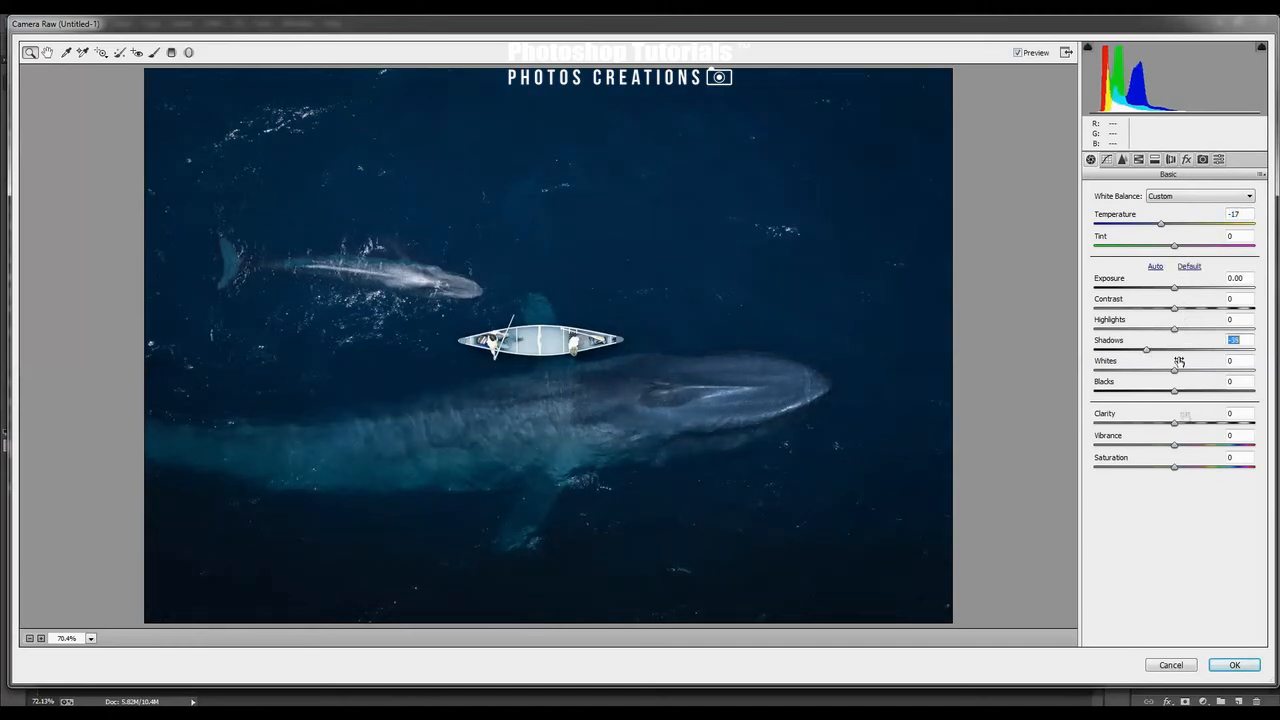
{"action": "left_click", "coordinate": [1182, 311]}
{"action": "left_click_drag", "start_coordinate": [1177, 316], "coordinate": [1178, 311]}
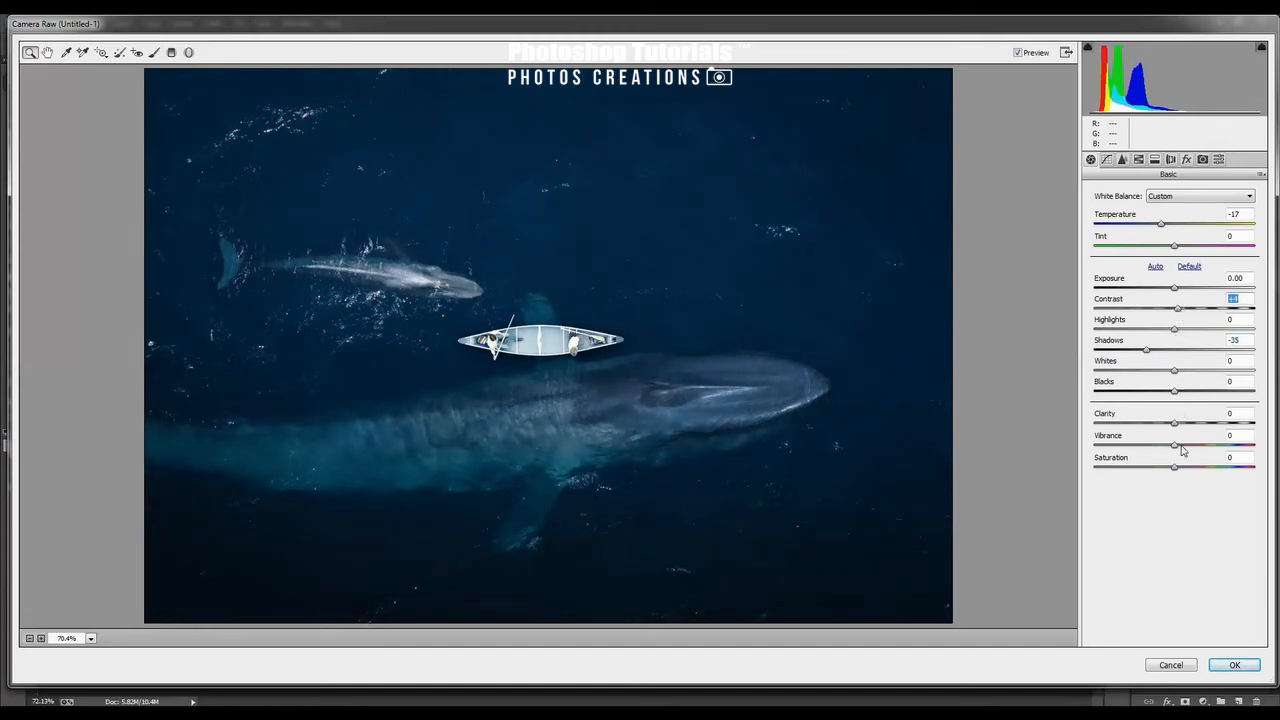
{"action": "left_click", "coordinate": [1234, 665]}
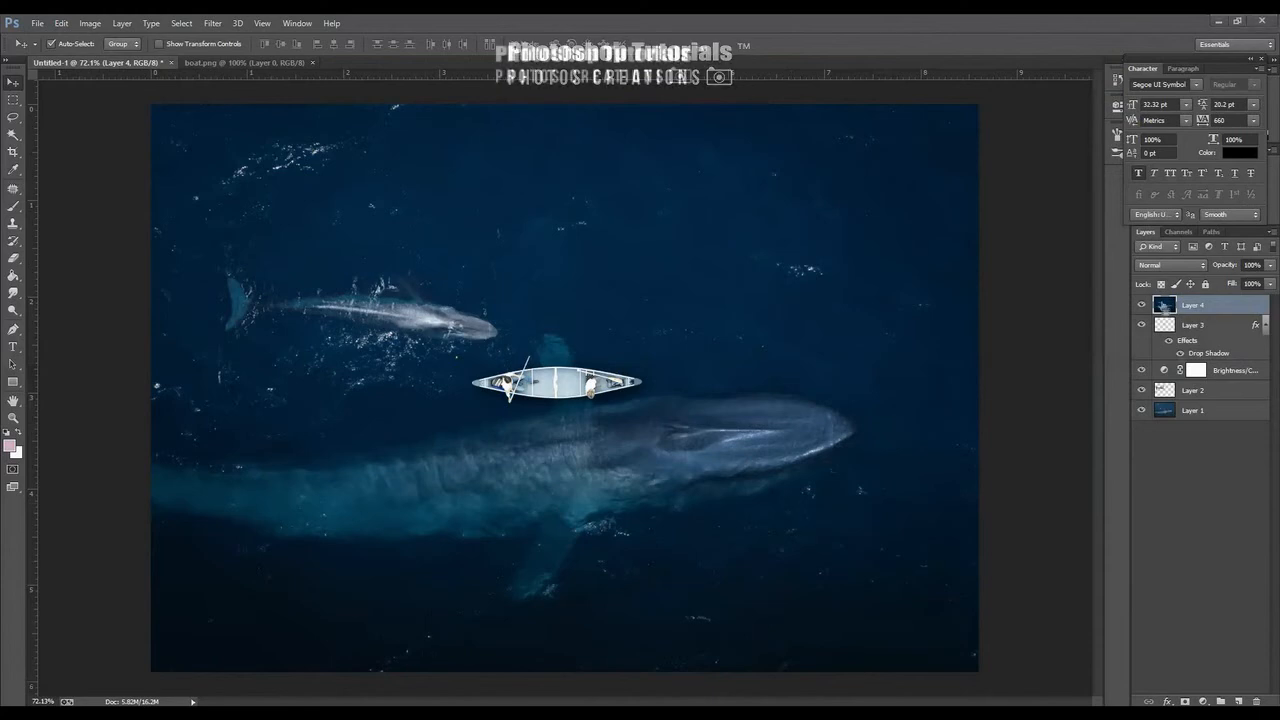
Hide the top merged layer
{"action": "key", "text": "ctrl+shift+a"}
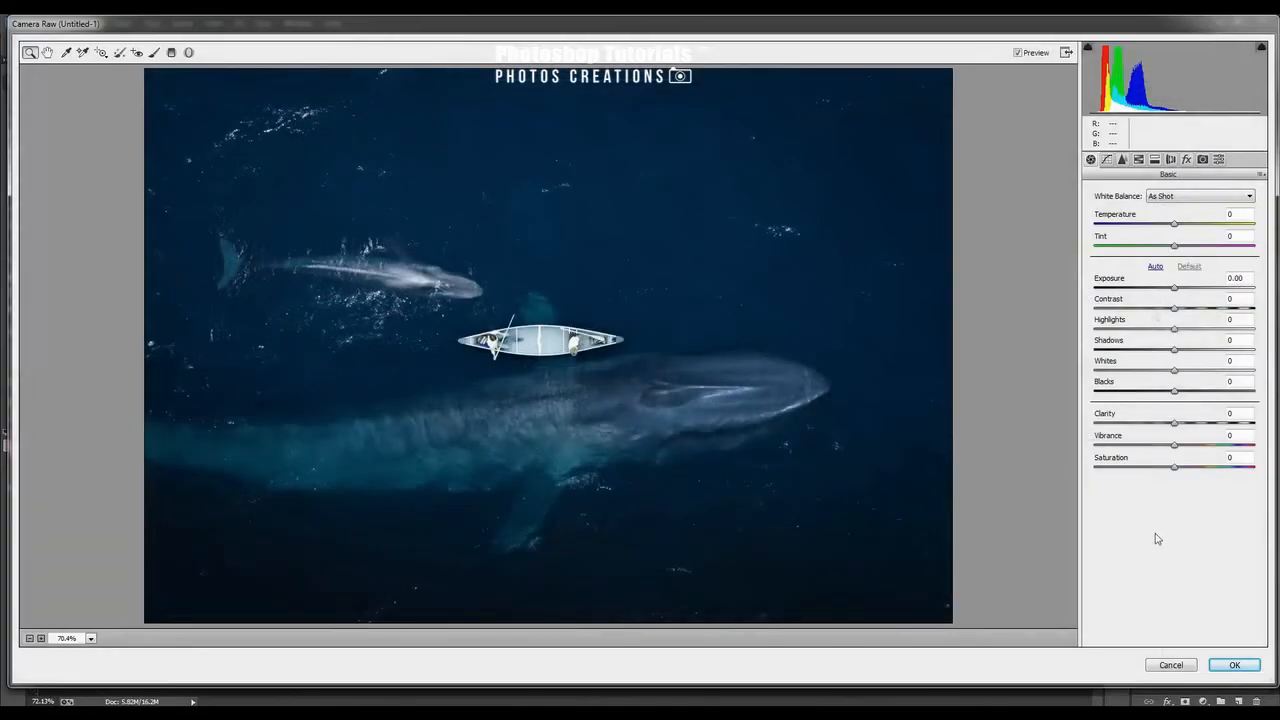
{"action": "left_click", "coordinate": [1170, 665]}
{"action": "left_click", "coordinate": [1141, 305]}
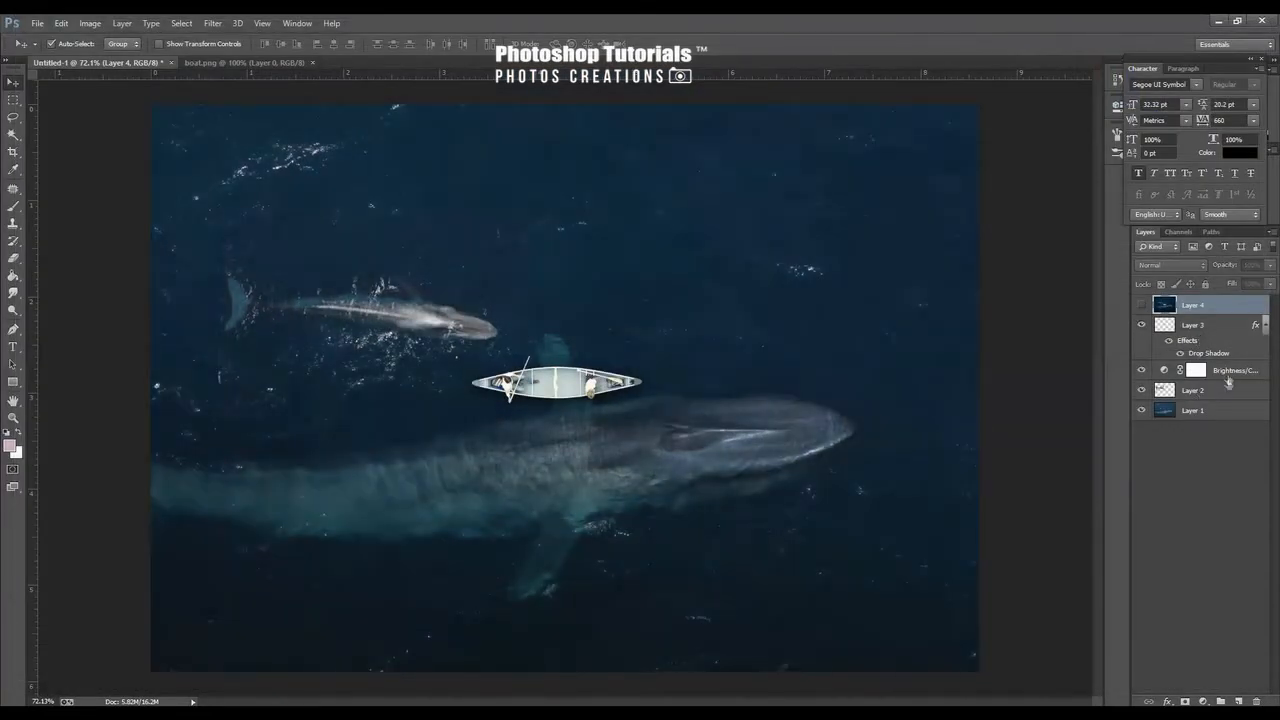
Stamp the visible layers into a new merged layer directly above the Brightness/Contrast adjustment layer
{"action": "left_click", "coordinate": [1229, 376]}
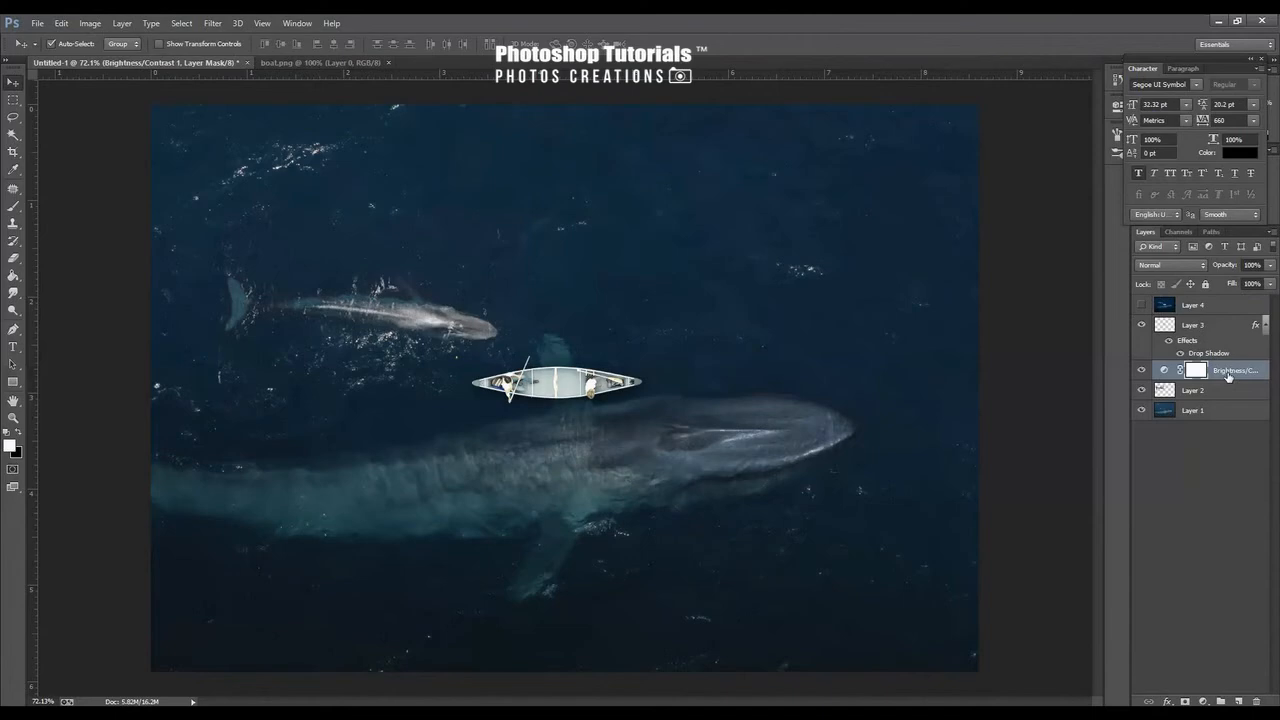
{"action": "key", "text": "ctrl+shift+alt+e"}
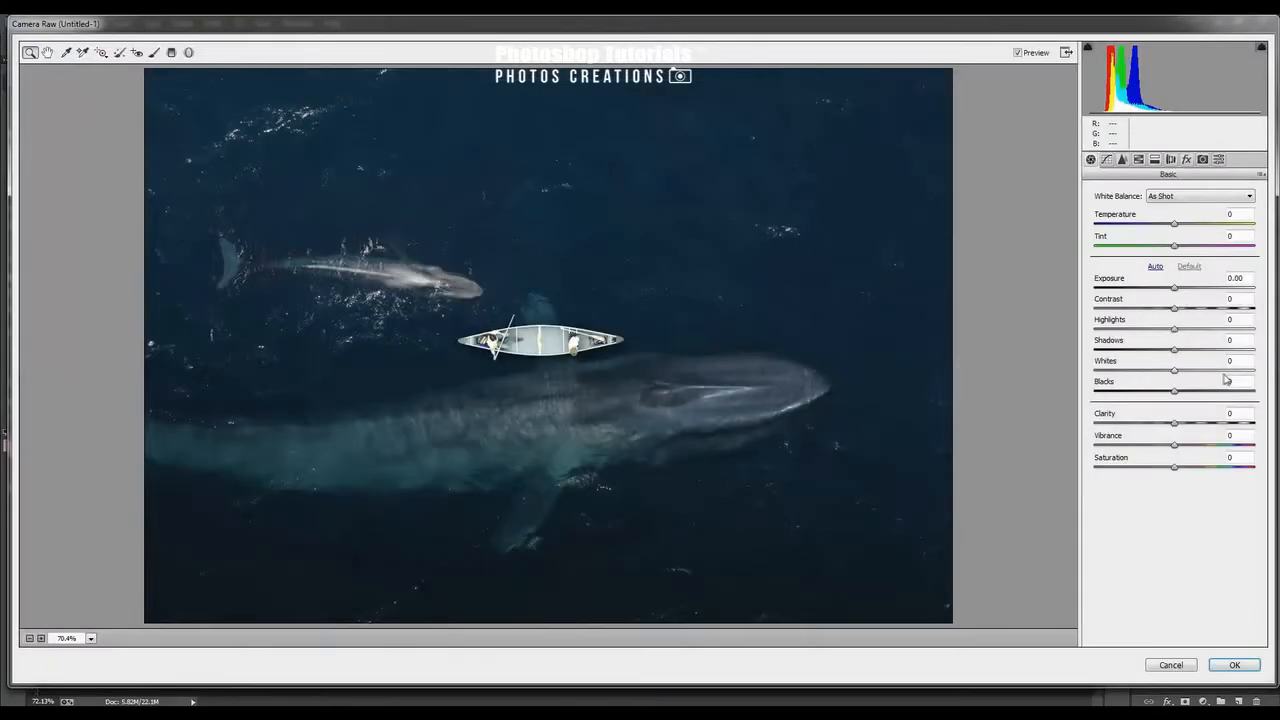
{"action": "left_click", "coordinate": [1170, 663]}
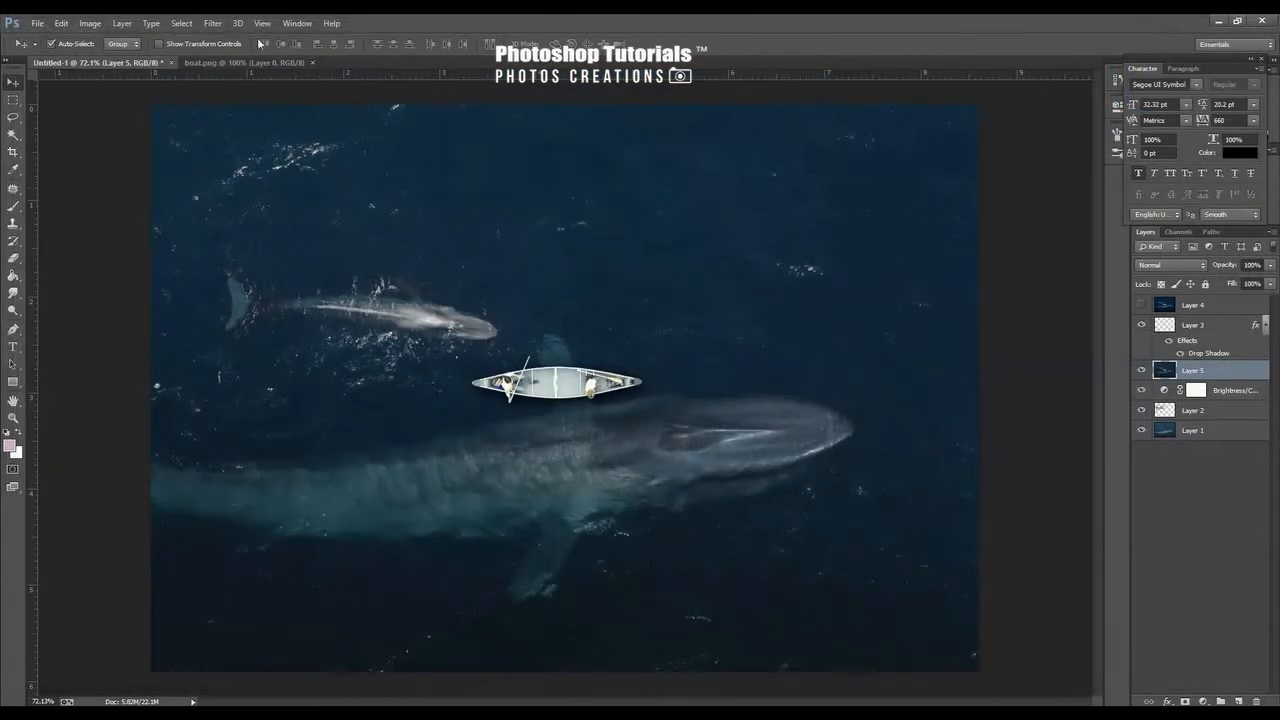
Apply a Radial Blur with the Zoom blur method to the stamped merged layer
{"action": "left_click", "coordinate": [212, 22]}
{"action": "mouse_move", "coordinate": [367, 180]}
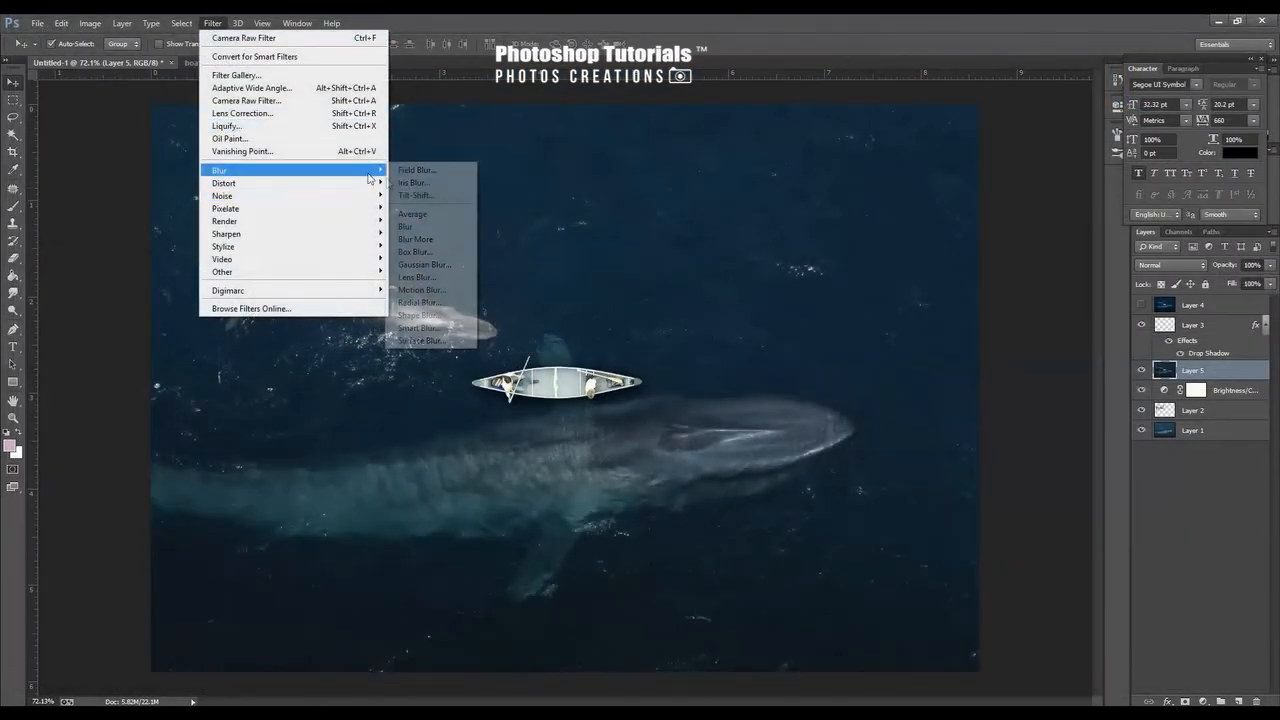
{"action": "left_click", "coordinate": [446, 303]}
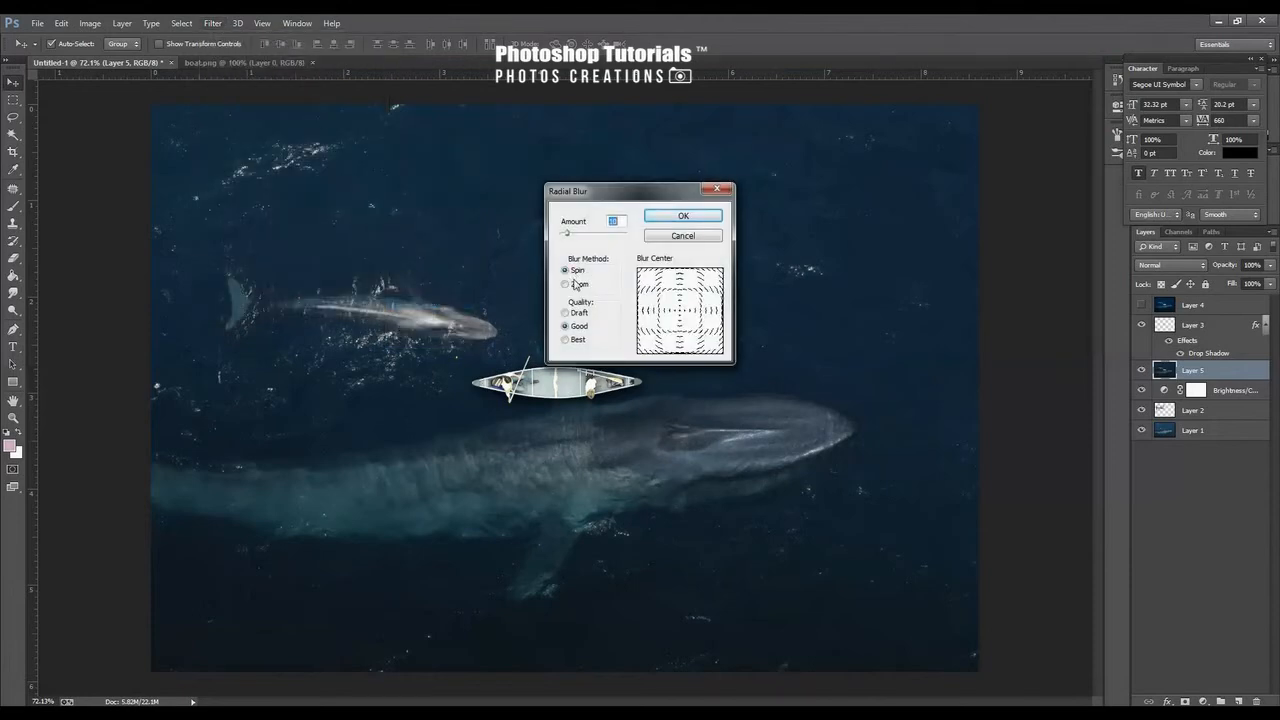
{"action": "left_click", "coordinate": [578, 284]}
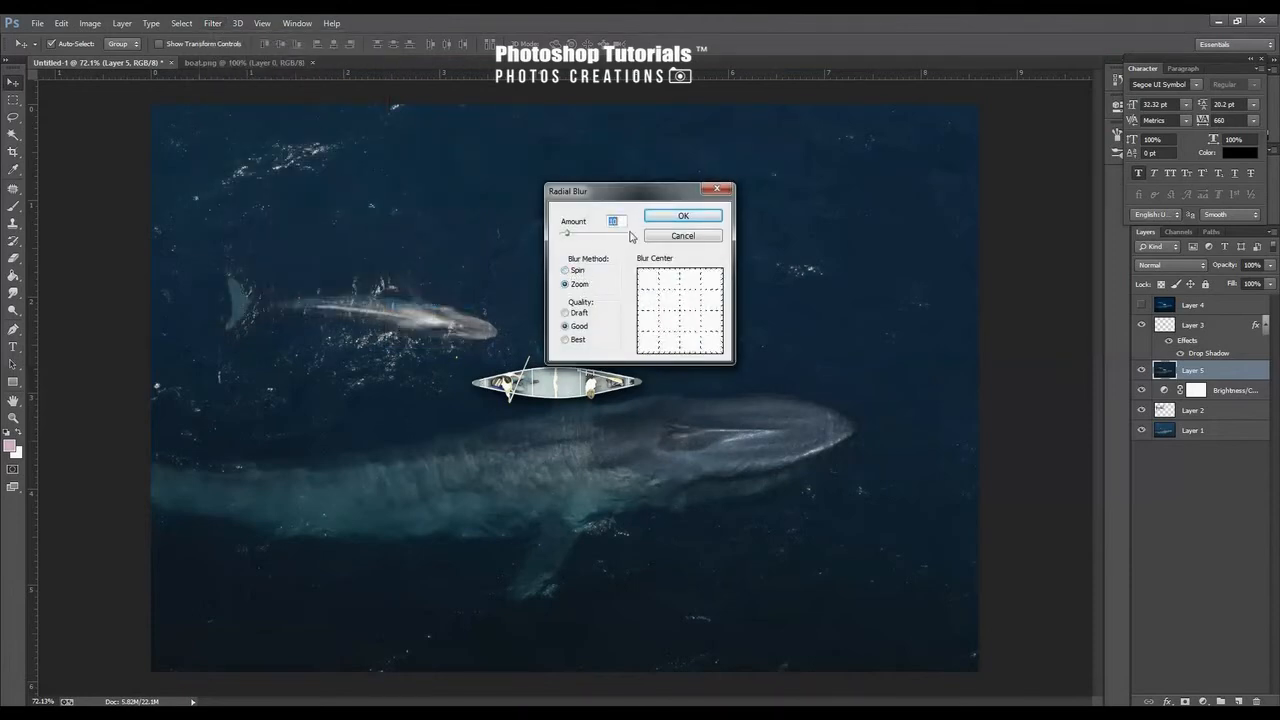
{"action": "key", "text": "Return"}
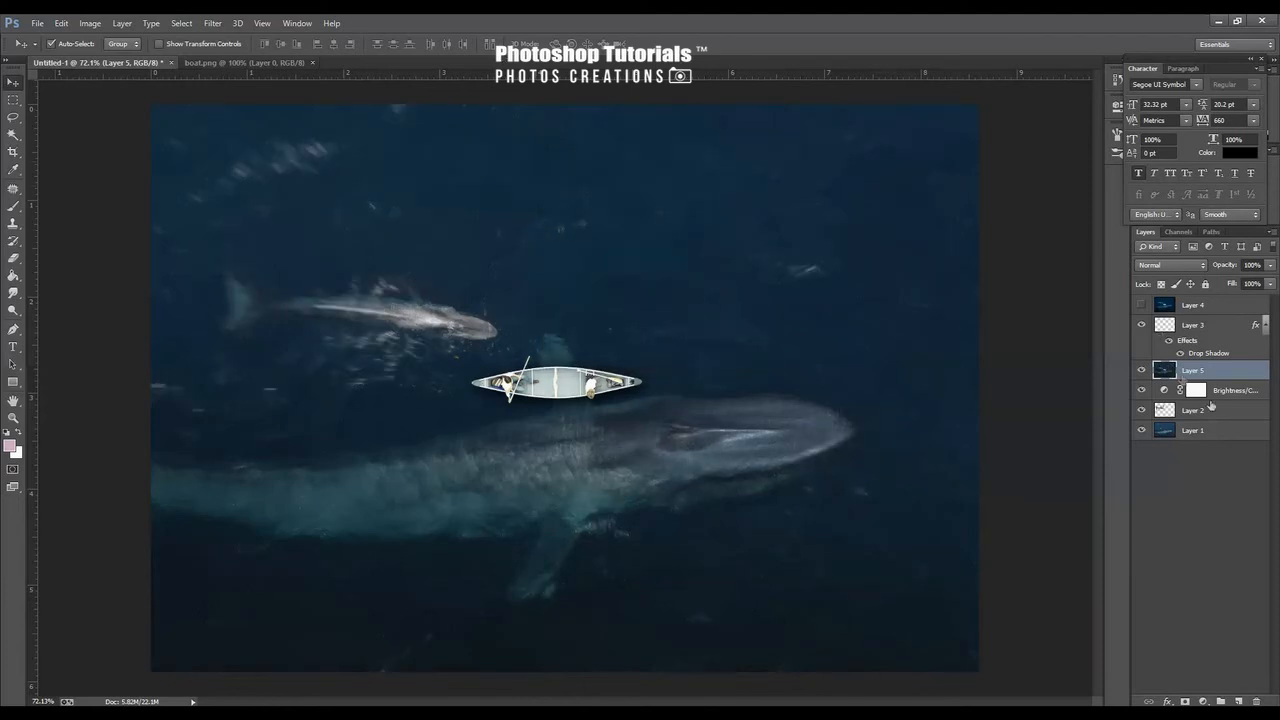
Delete the hidden top merged layer from the layer stack
{"action": "left_click", "coordinate": [1214, 325]}
{"action": "left_click", "coordinate": [1217, 306]}
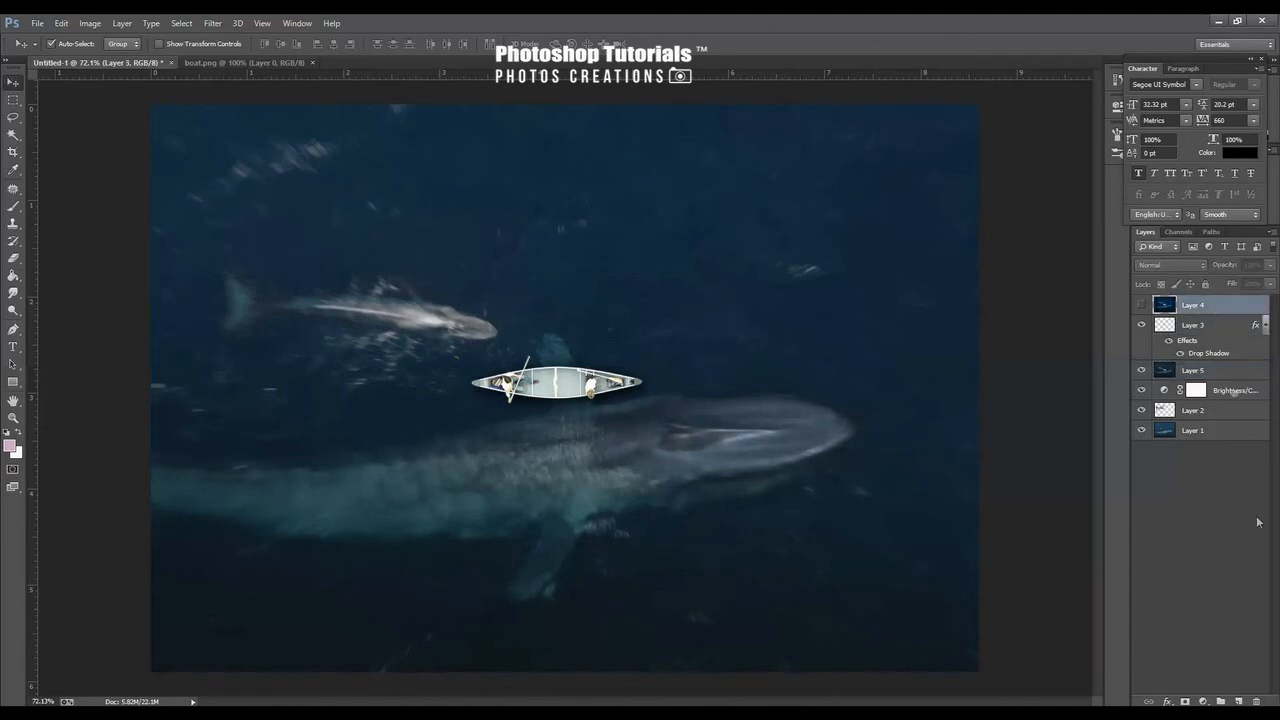
{"action": "left_click", "coordinate": [1257, 700]}
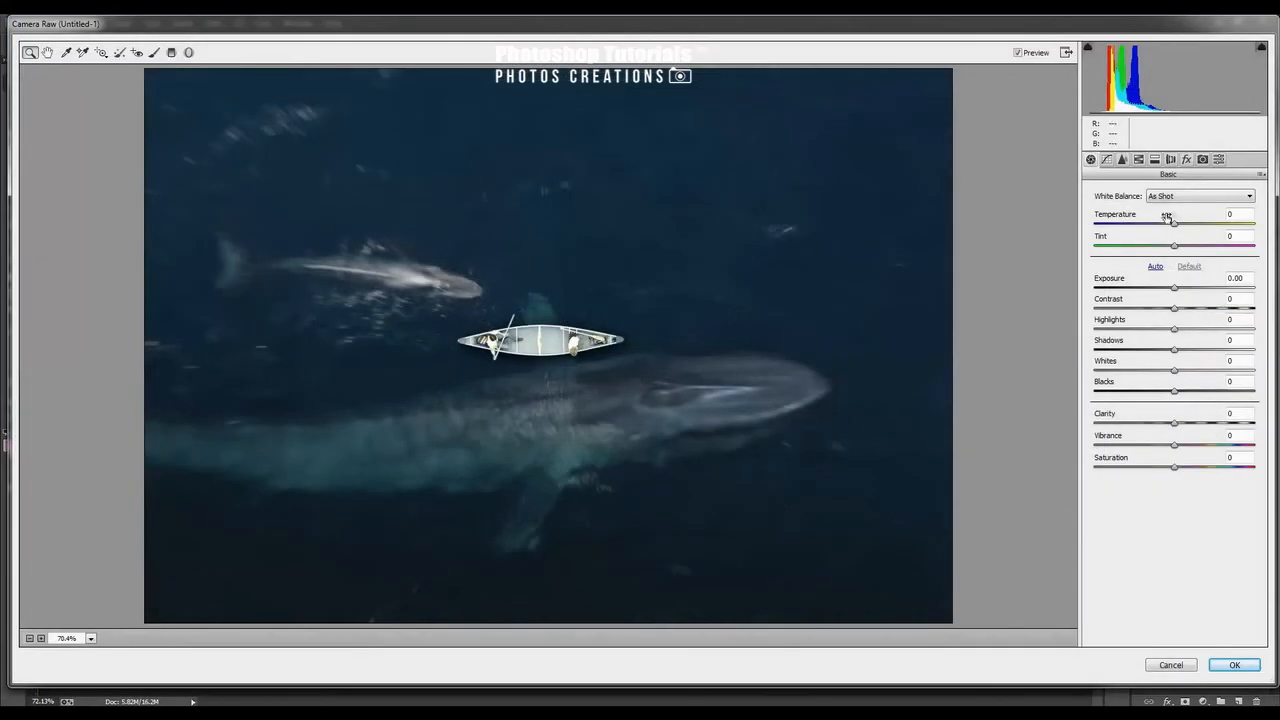
In the Camera Raw HSL settings, set the Aquas hue to -45, Aquas saturation to +33, and raise Blues saturation slightly
{"action": "left_click", "coordinate": [1140, 160]}
{"action": "left_click", "coordinate": [1097, 210]}
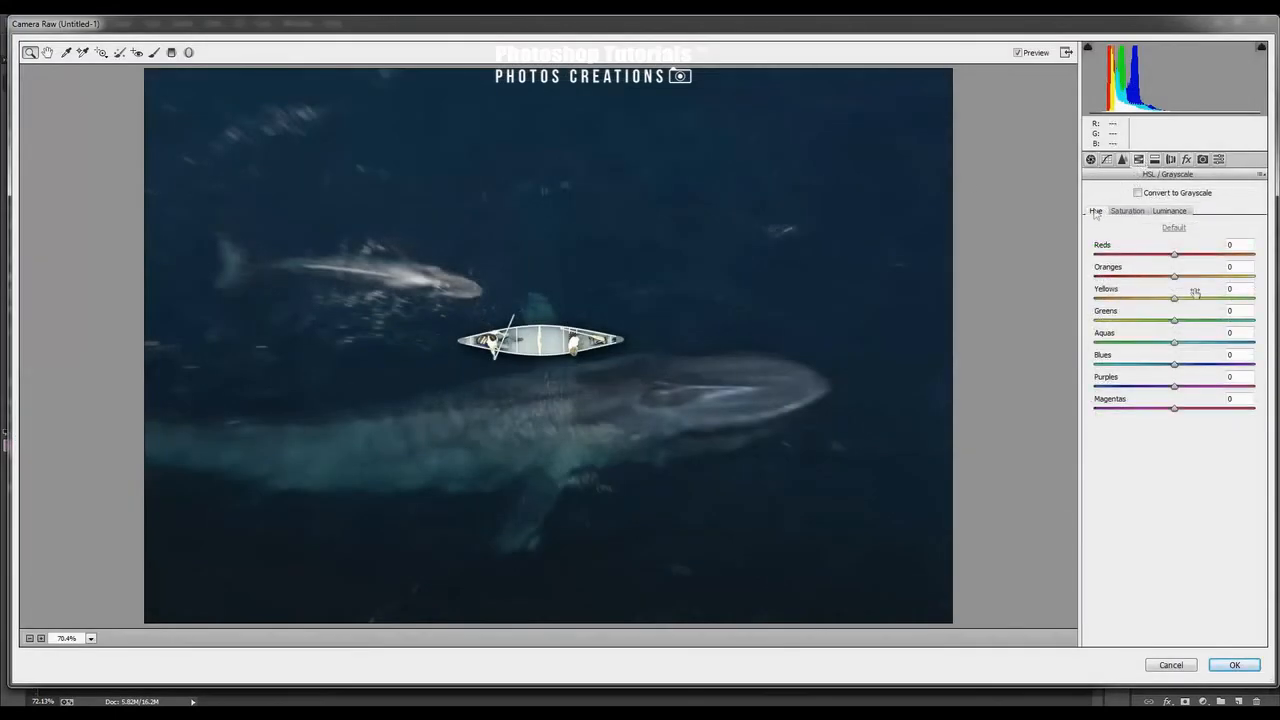
{"action": "left_click_drag", "start_coordinate": [1176, 343], "coordinate": [1170, 369]}
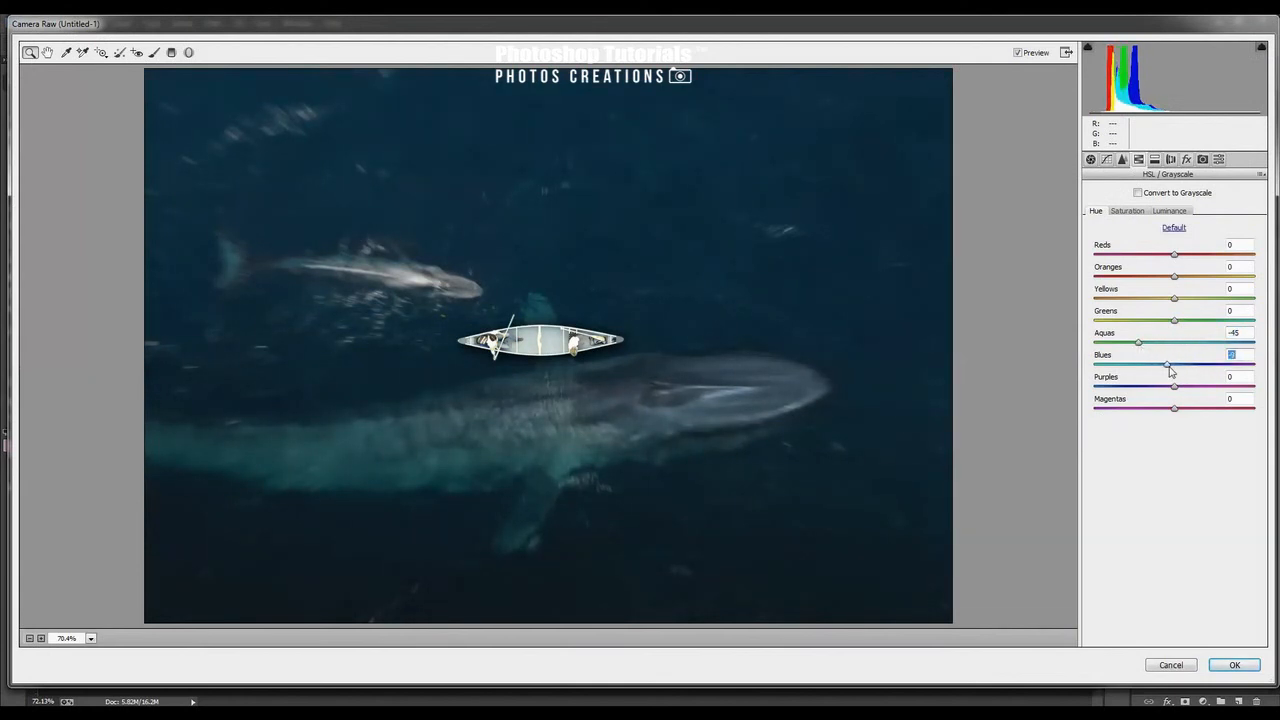
{"action": "left_click", "coordinate": [1127, 211]}
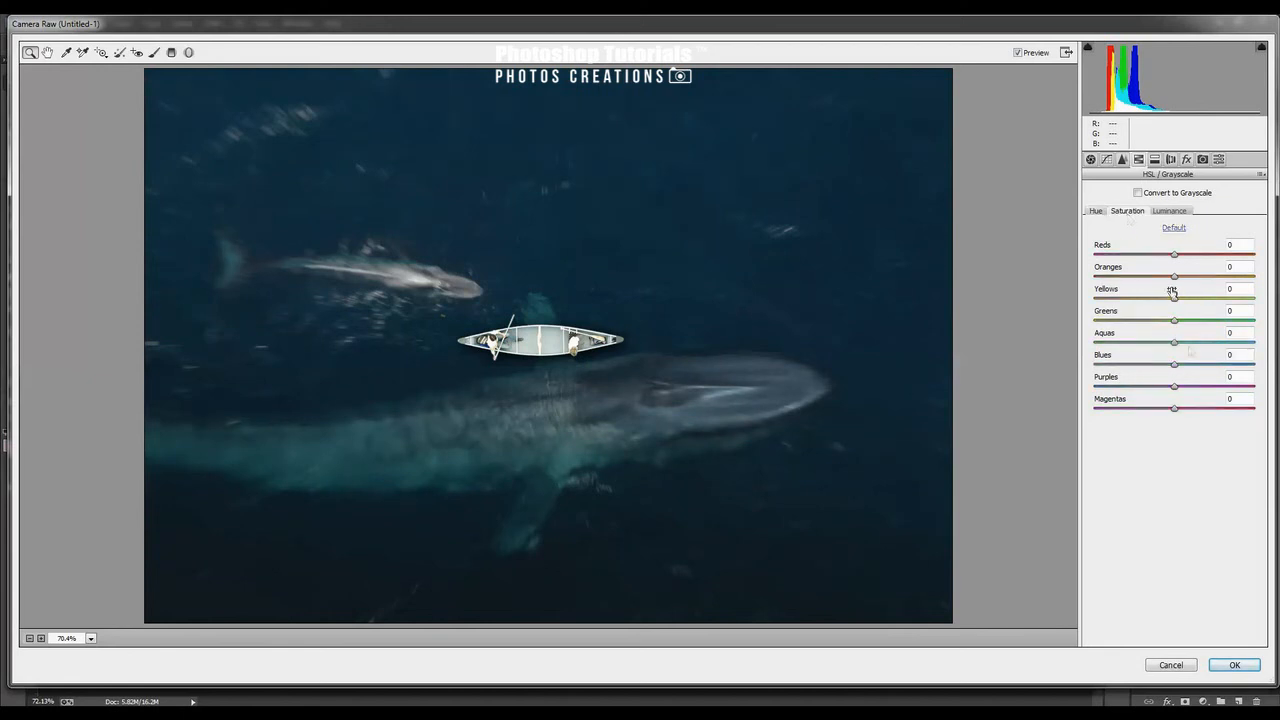
{"action": "mouse_move", "coordinate": [1176, 343]}
{"action": "left_mouse_down"}
{"action": "mouse_move", "coordinate": [1214, 346]}
{"action": "mouse_move", "coordinate": [1202, 345]}
{"action": "mouse_move", "coordinate": [1213, 366]}
{"action": "mouse_move", "coordinate": [1187, 364]}
{"action": "left_mouse_up"}
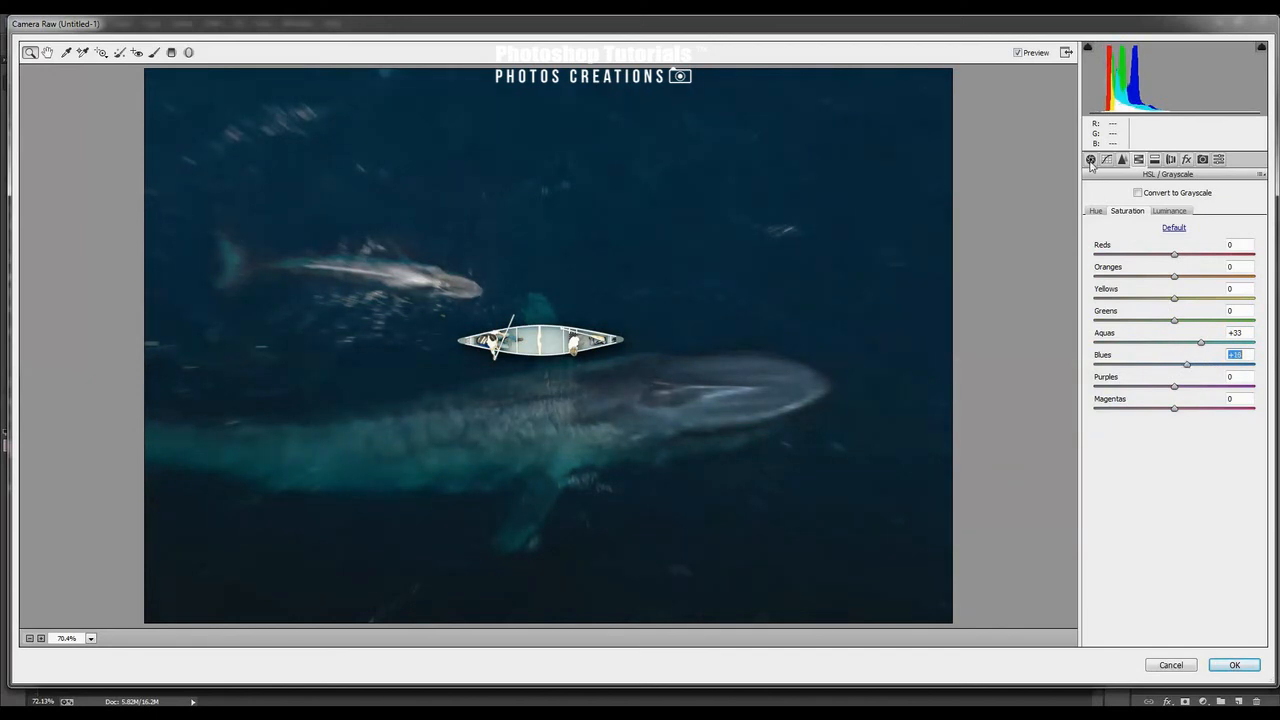
Add a darkening post-crop vignette and apply the Camera Raw Filter
{"action": "left_click", "coordinate": [1186, 159]}
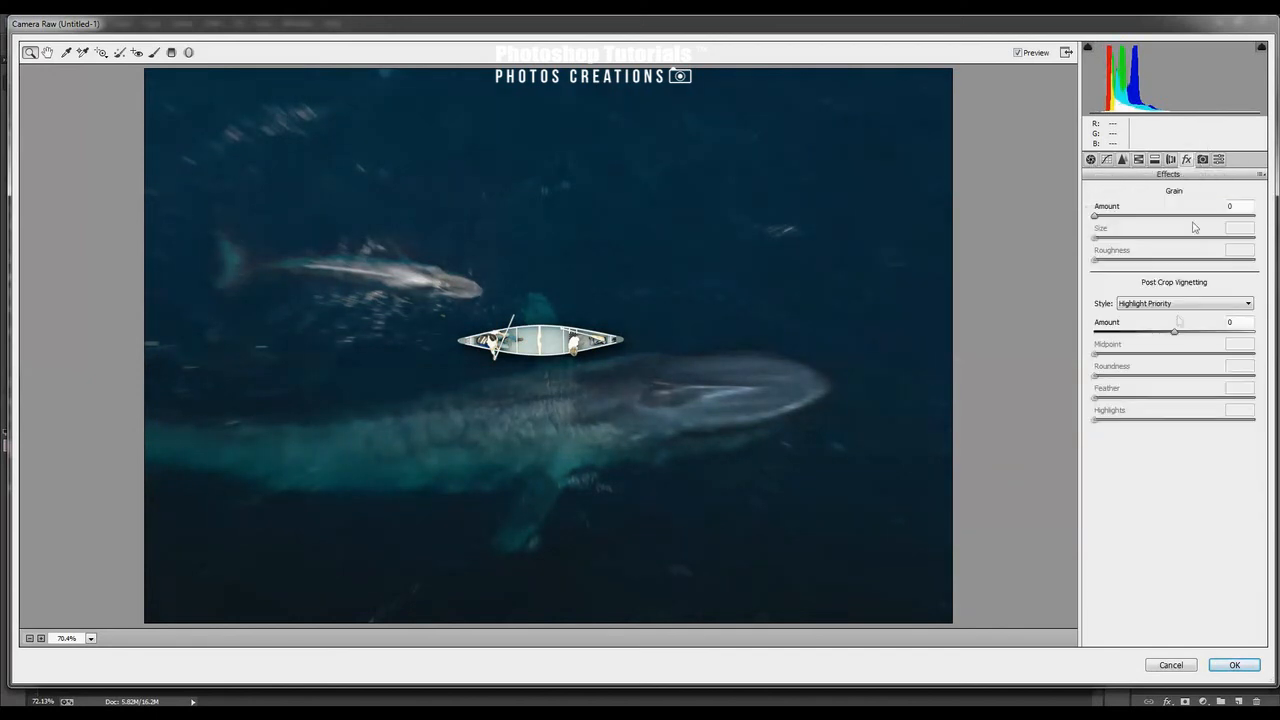
{"action": "left_click_drag", "start_coordinate": [1175, 338], "coordinate": [1164, 336]}
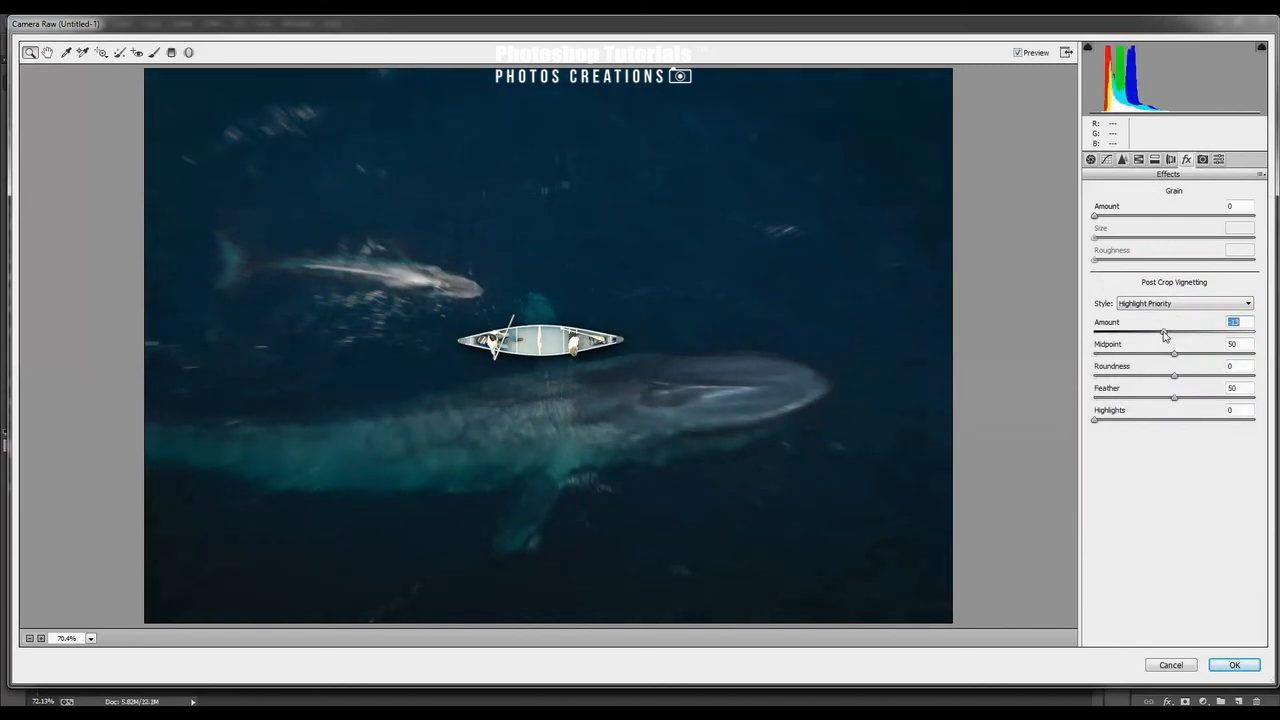
{"action": "left_click", "coordinate": [1234, 665]}
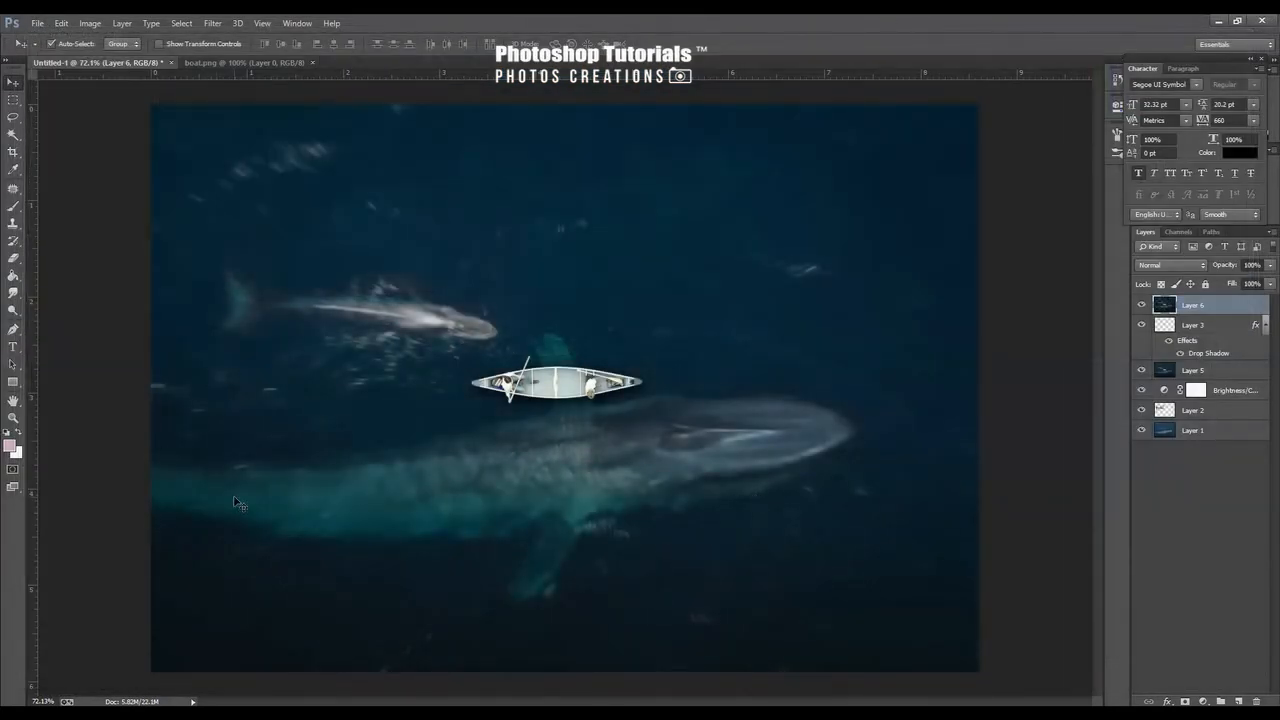
{"action": "scroll", "coordinate": [367, 499], "scroll_direction": "up", "scroll_amount": 1}
{"action": "scroll", "coordinate": [367, 499], "scroll_direction": "down", "scroll_amount": 2}
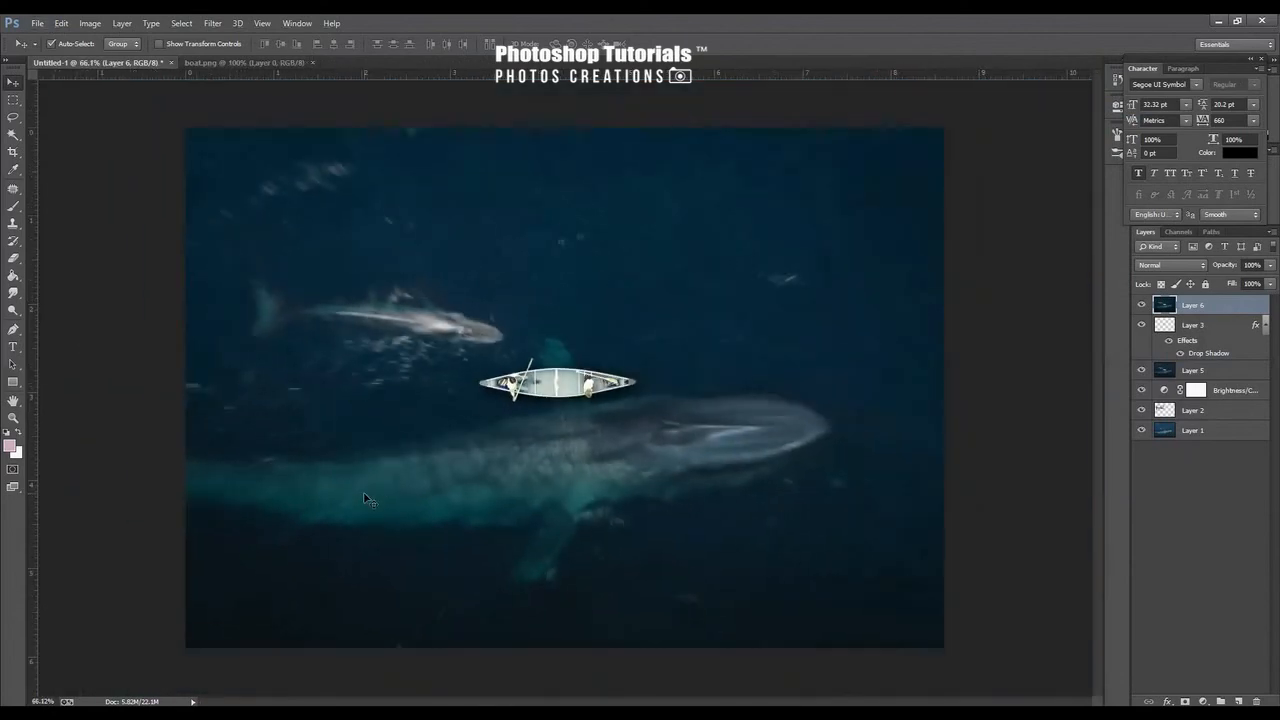
{"action": "scroll", "coordinate": [367, 499], "scroll_direction": "up", "scroll_amount": 2}
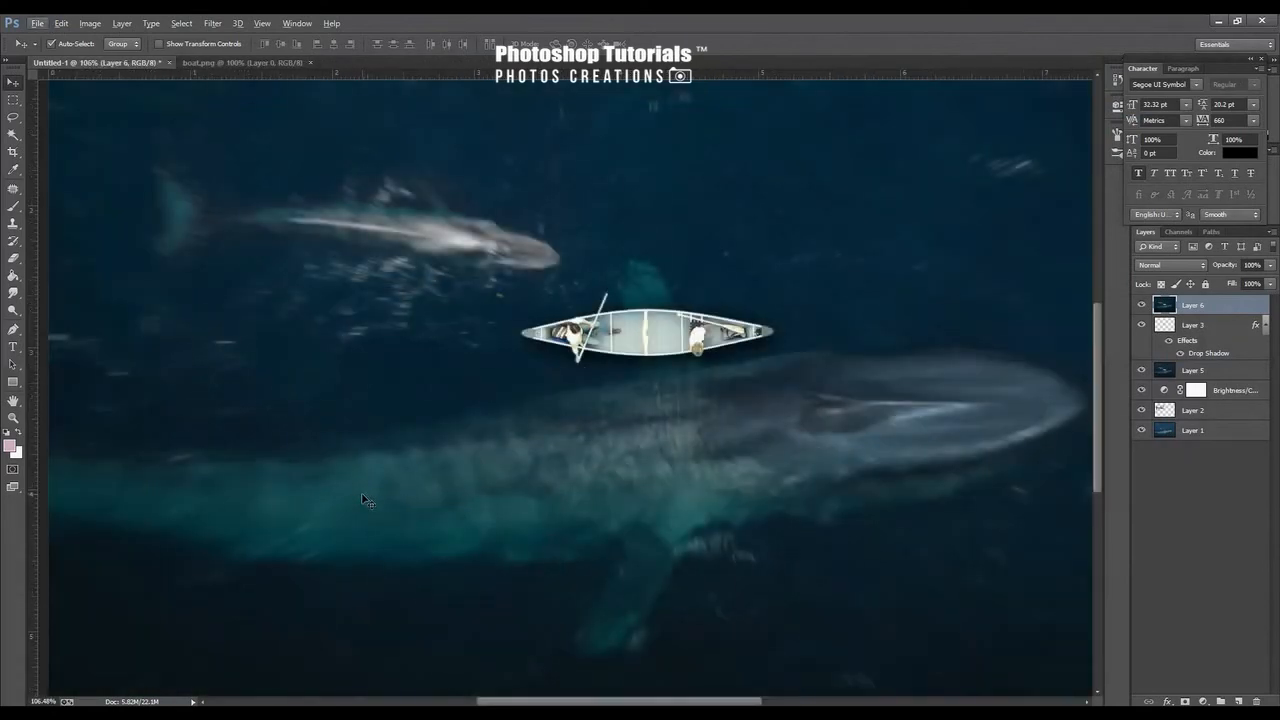